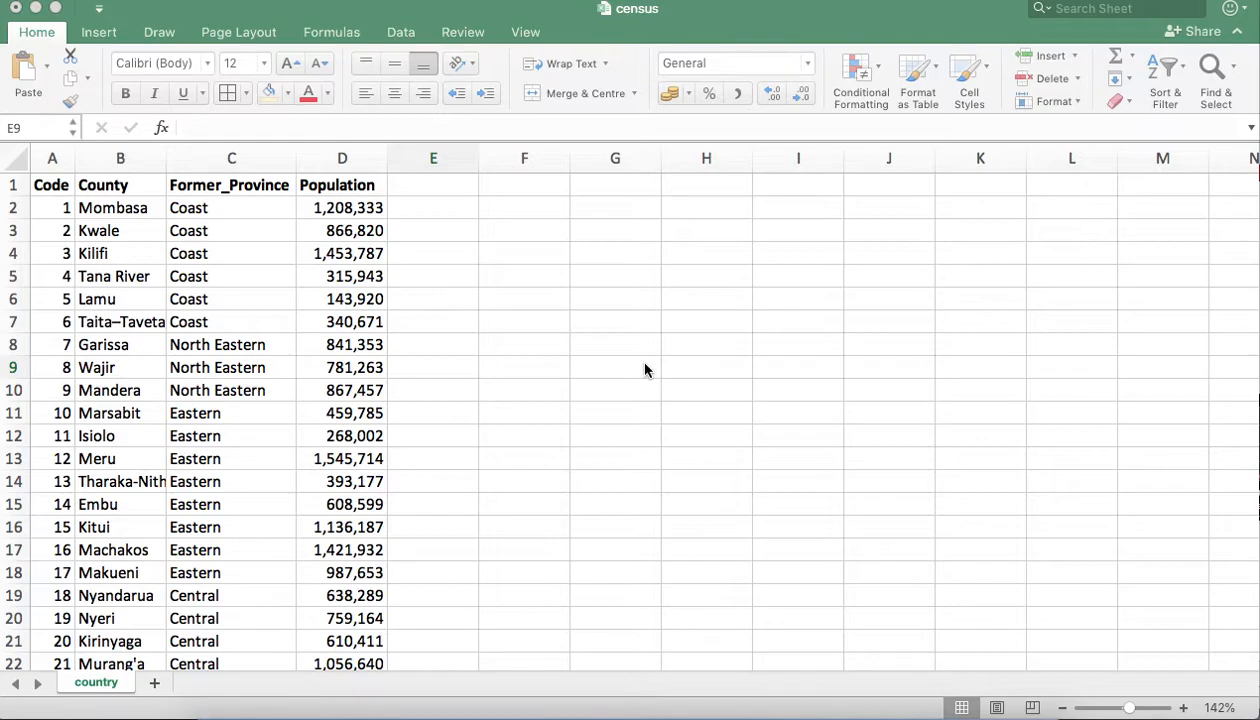
left_click(251, 391)
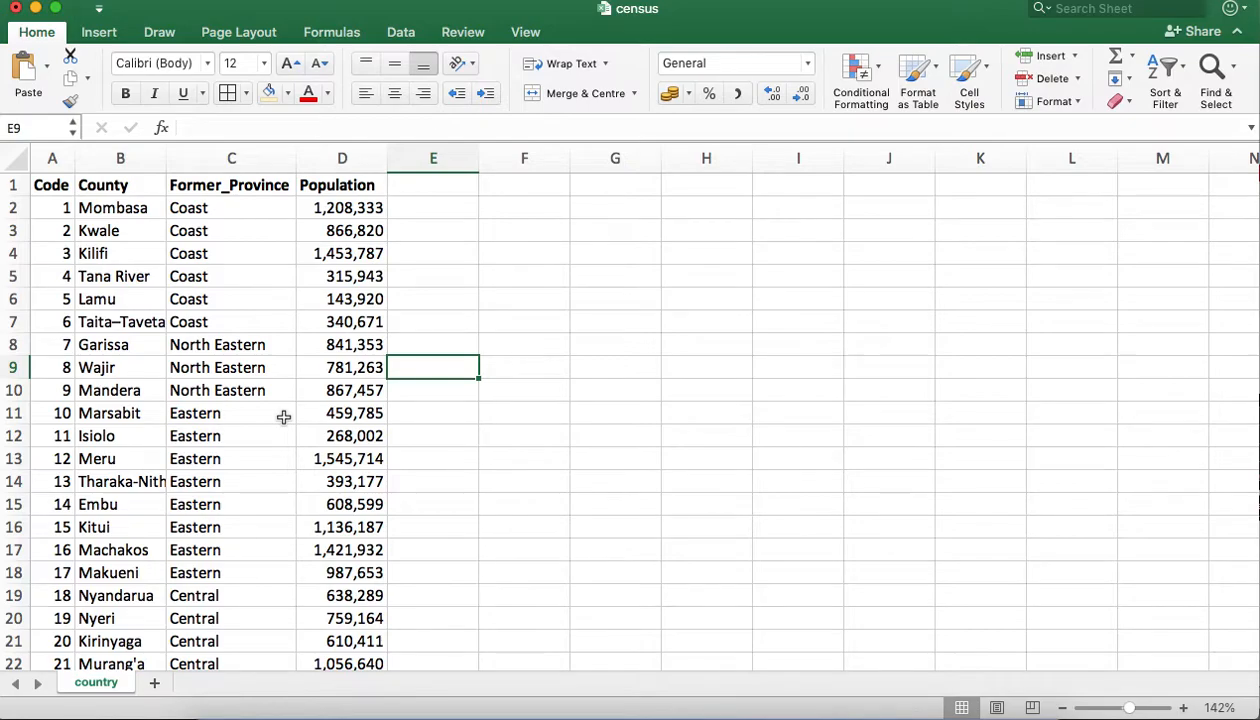
scroll(284, 417, "down", 3)
scroll(284, 417, "up", 3)
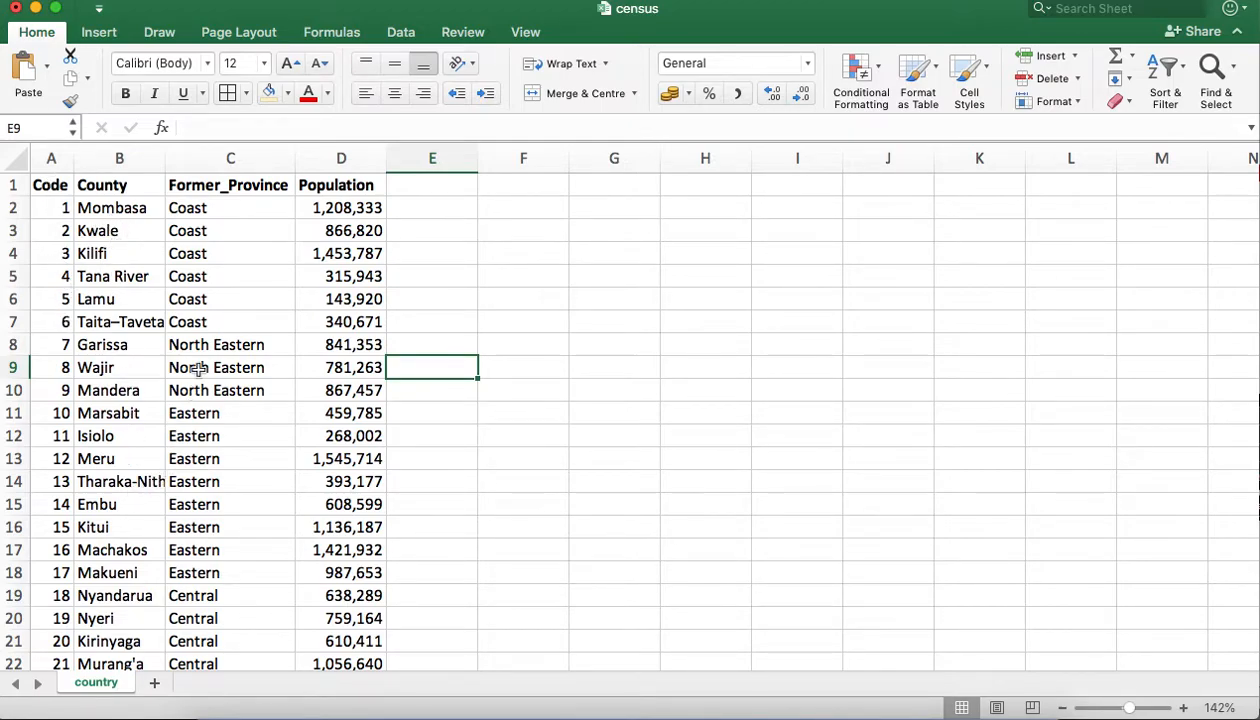
Fill the Coast cells C2:C7 in the Former_Province column with light gold
left_click(206, 207)
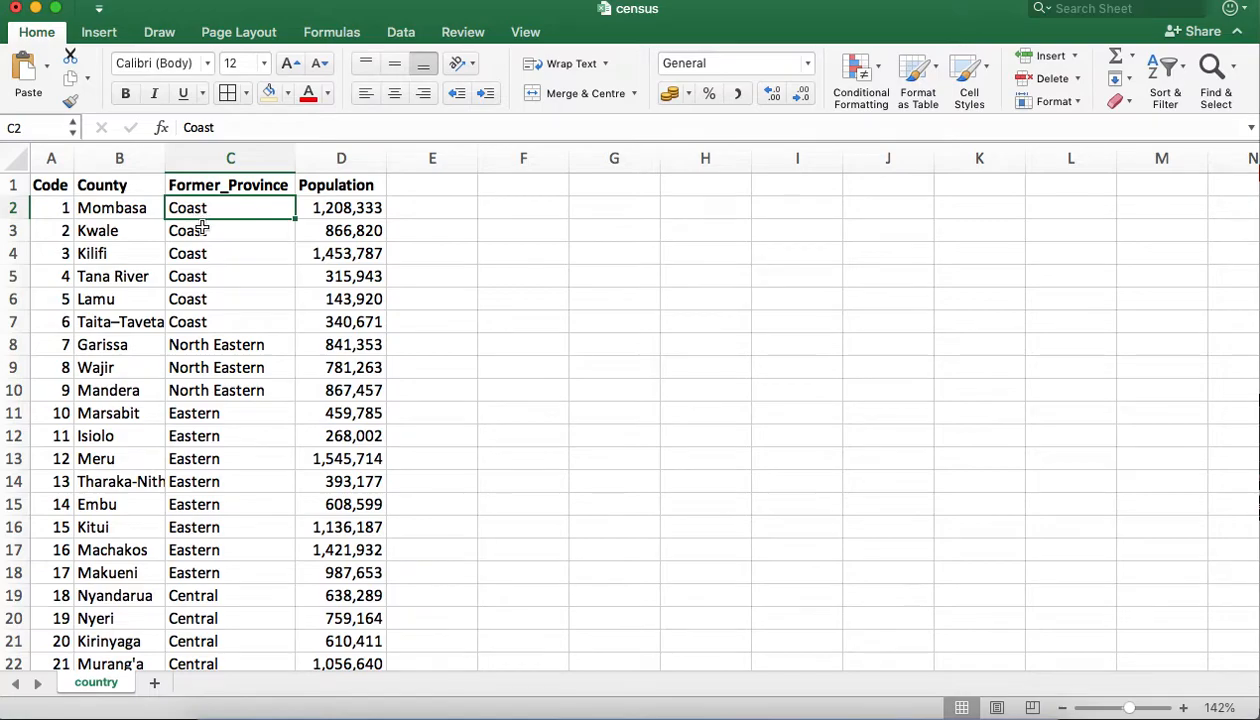
left_click(205, 321, "shift")
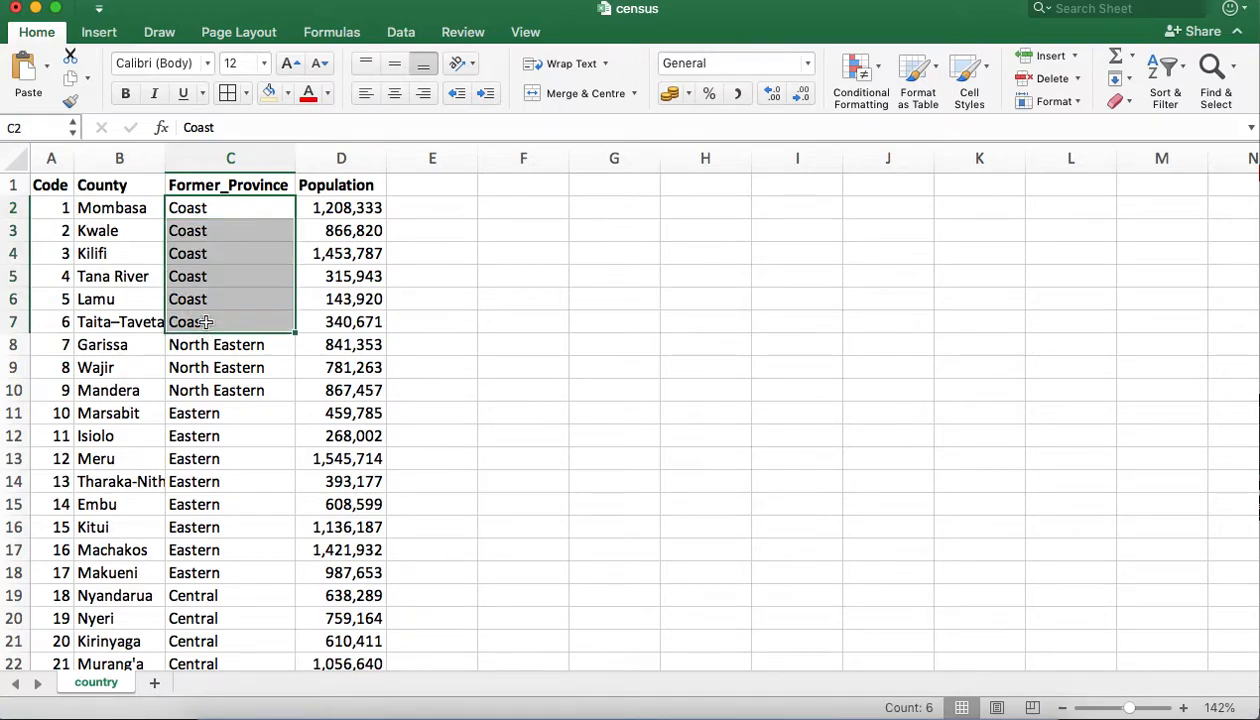
left_click(270, 93)
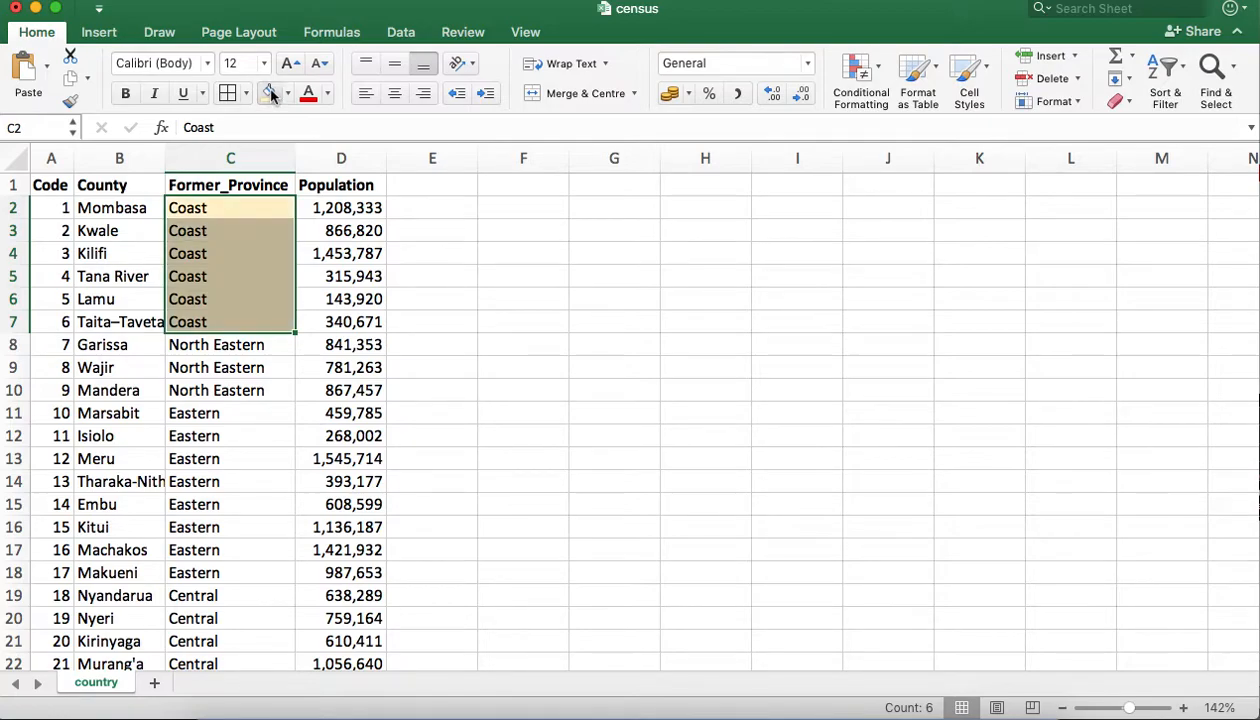
Fill the North Eastern cells C8:C10 in the Former_Province column with the lightest blue theme shade
left_click(220, 342)
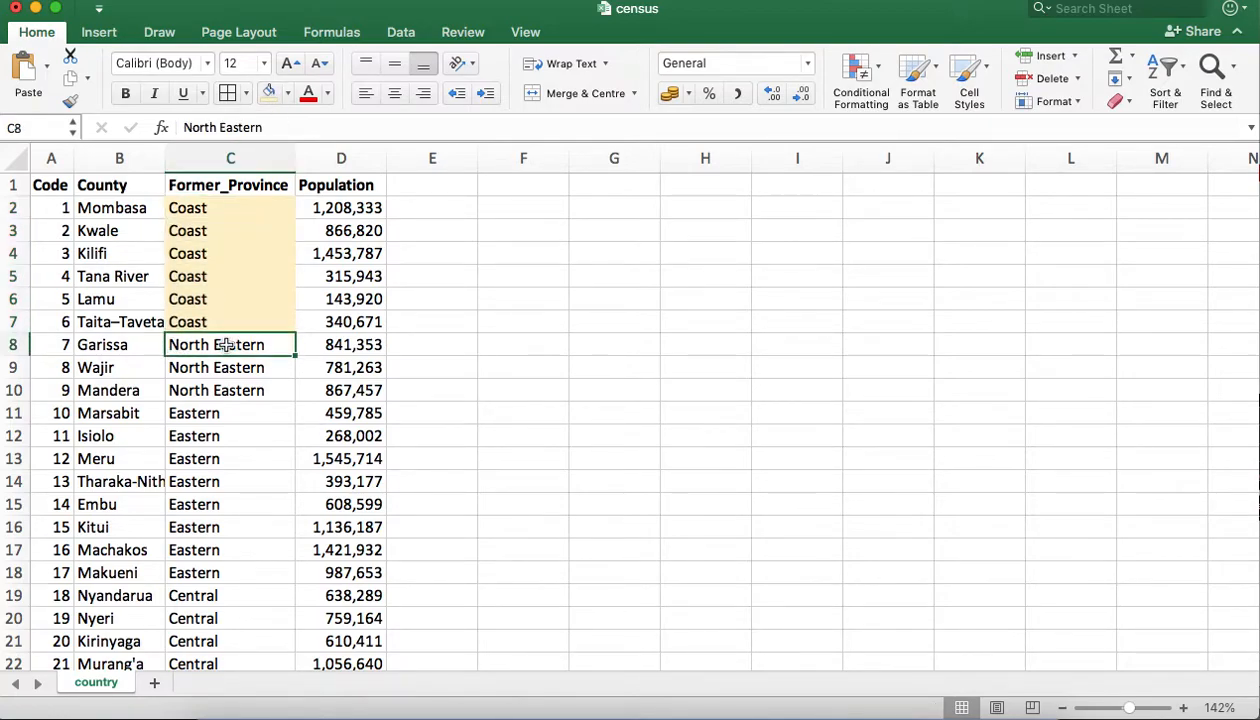
left_click_drag(220, 344, 217, 393)
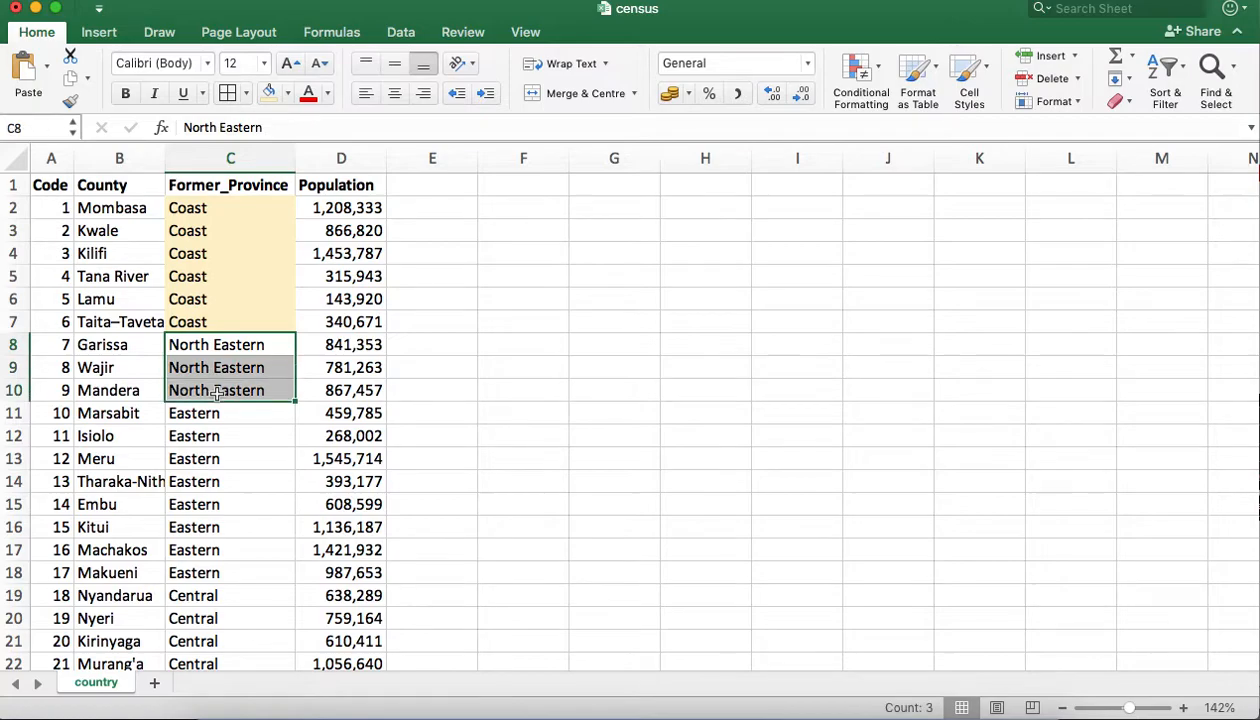
left_click(288, 94)
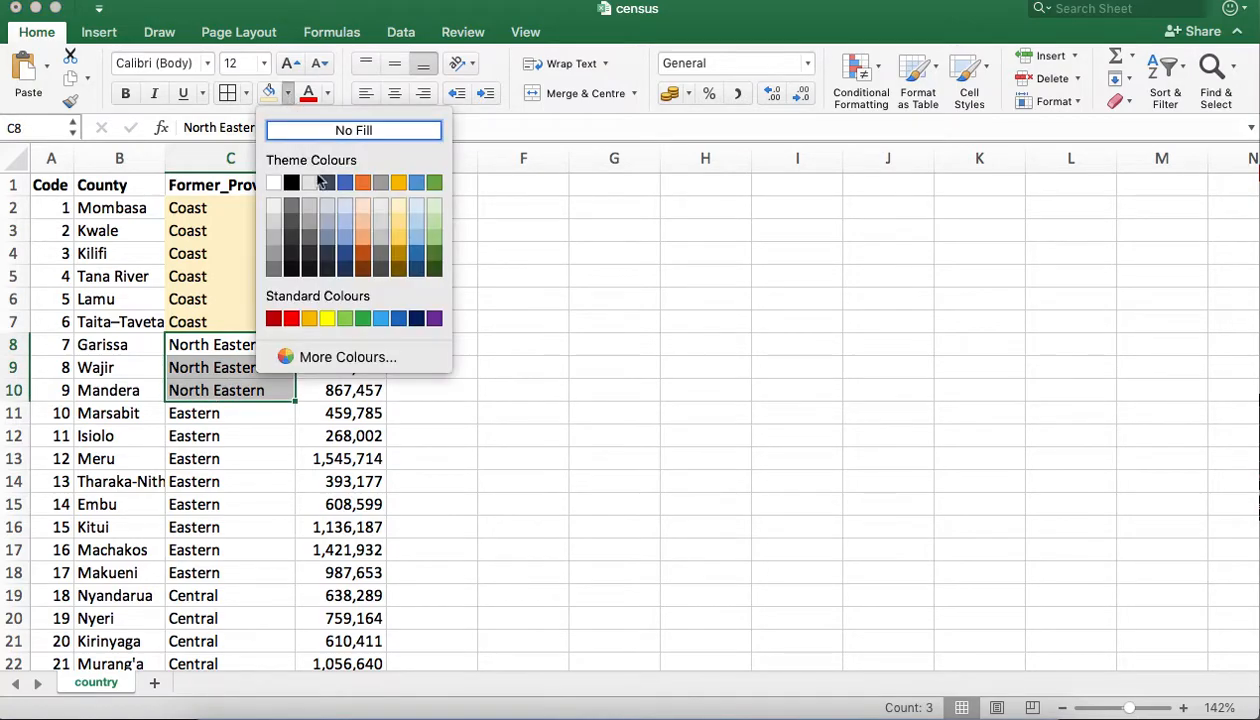
left_click(411, 210)
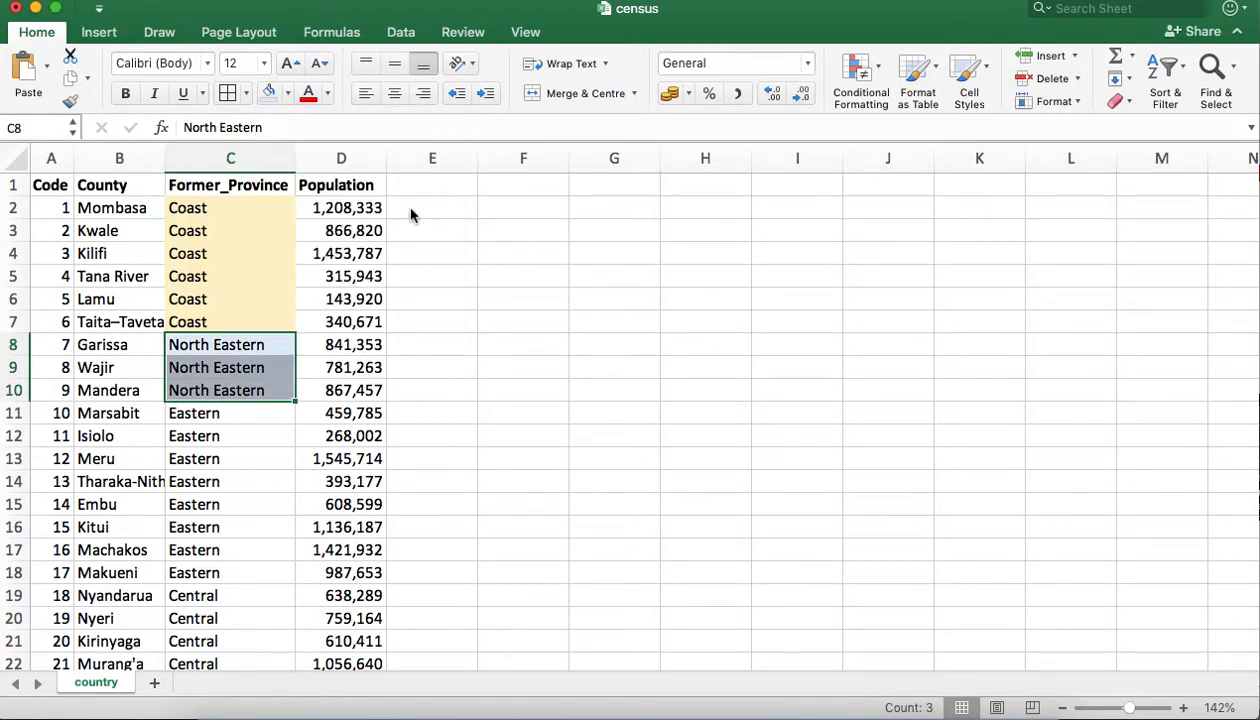
Fill the Eastern cells C11:C18 in the Former_Province column with the lightest green theme shade
left_click(213, 410)
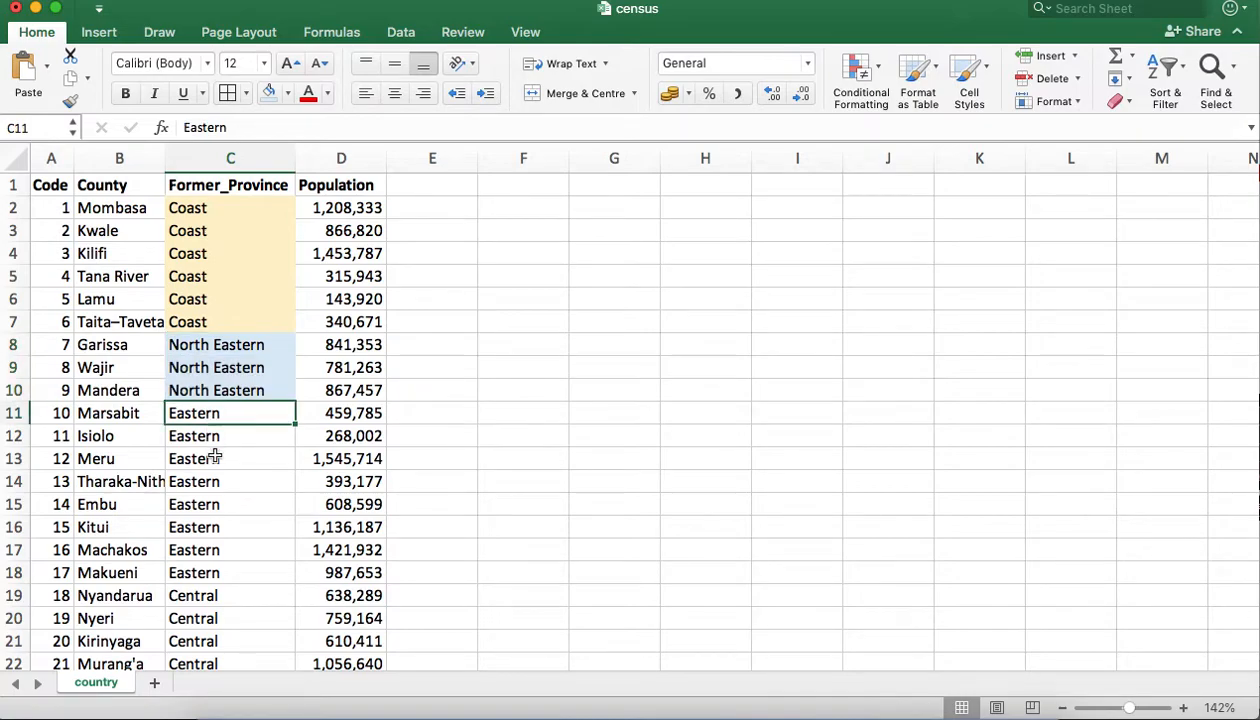
left_click(205, 572, "shift")
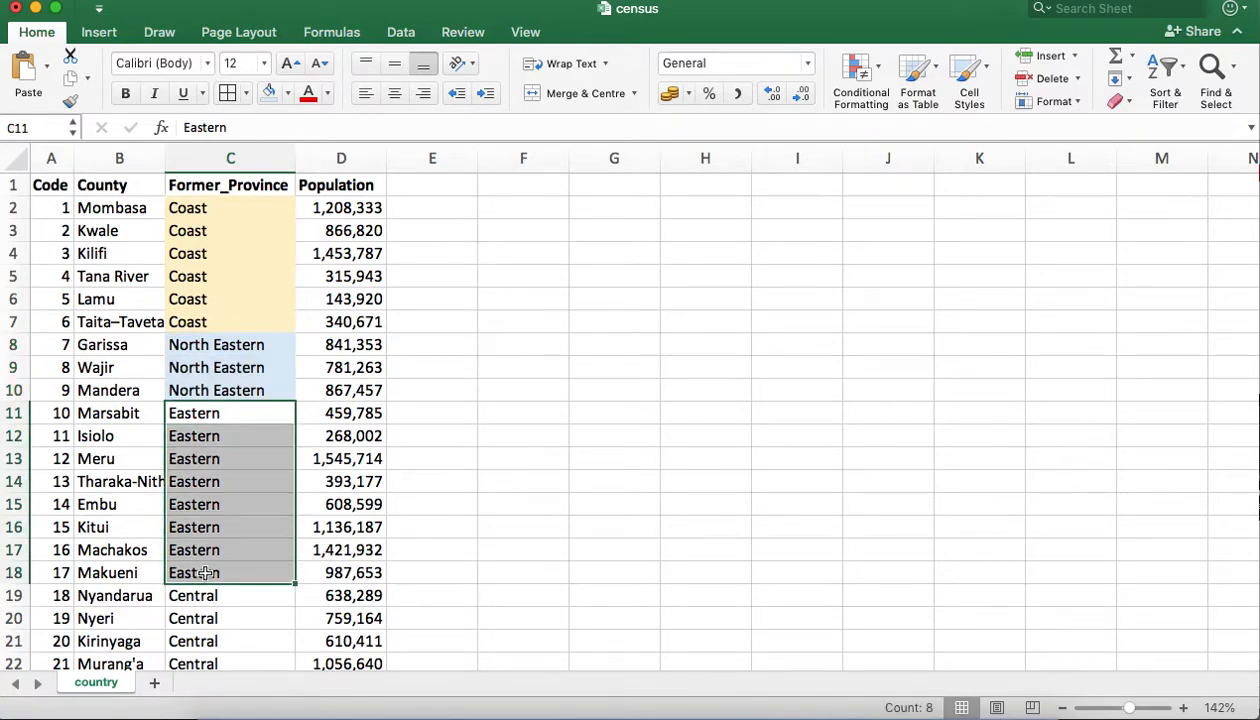
left_click(287, 93)
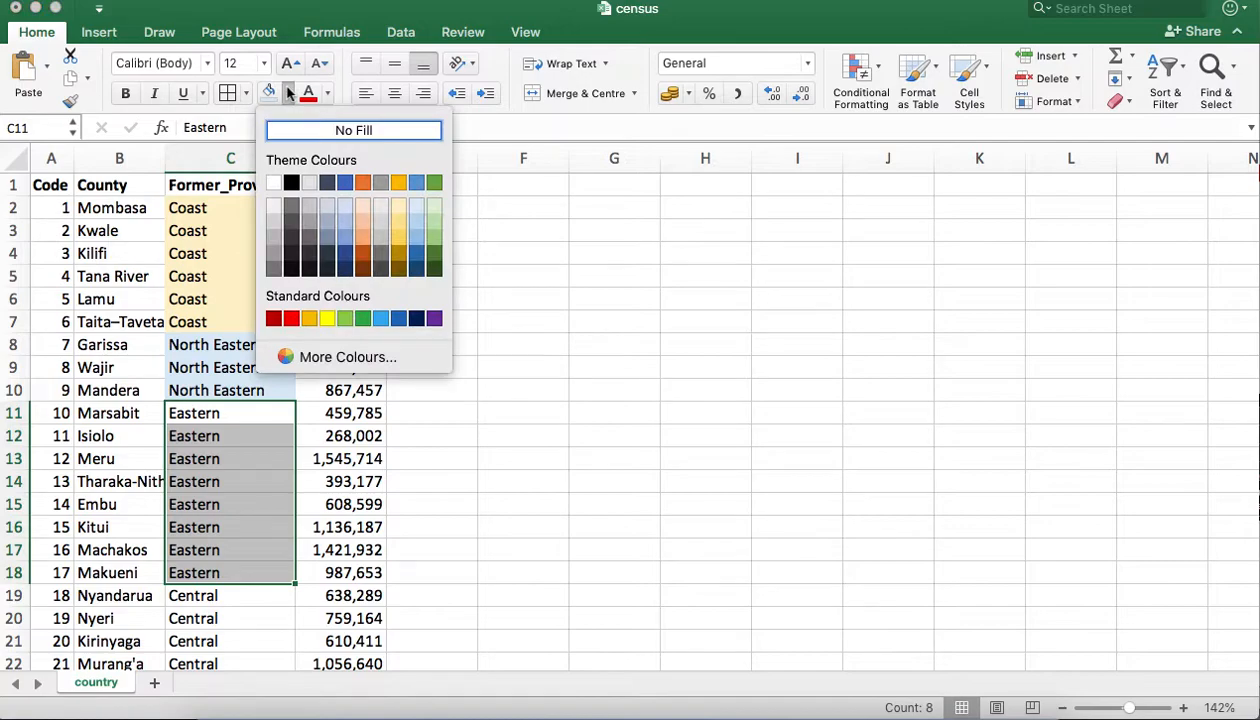
left_click(434, 206)
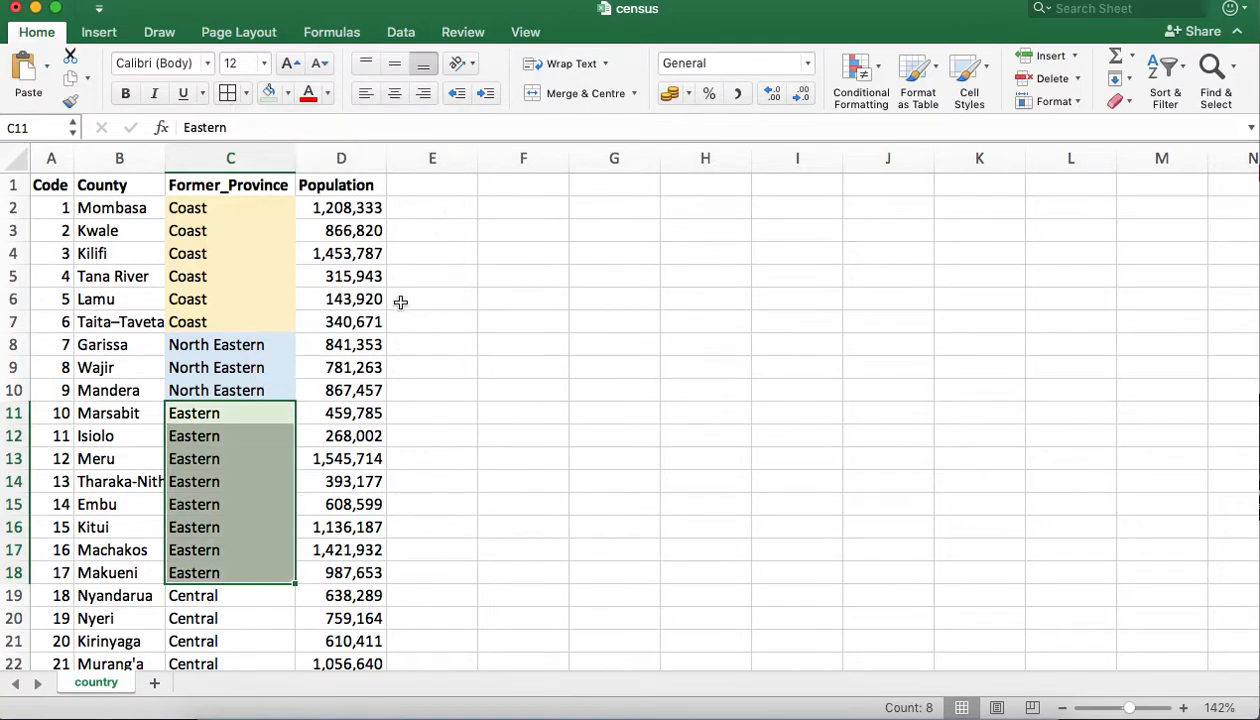
Shade the Central cells C19:C23 in the Former_Province column with light grey
left_click(225, 594)
scroll(226, 596, "down", 6)
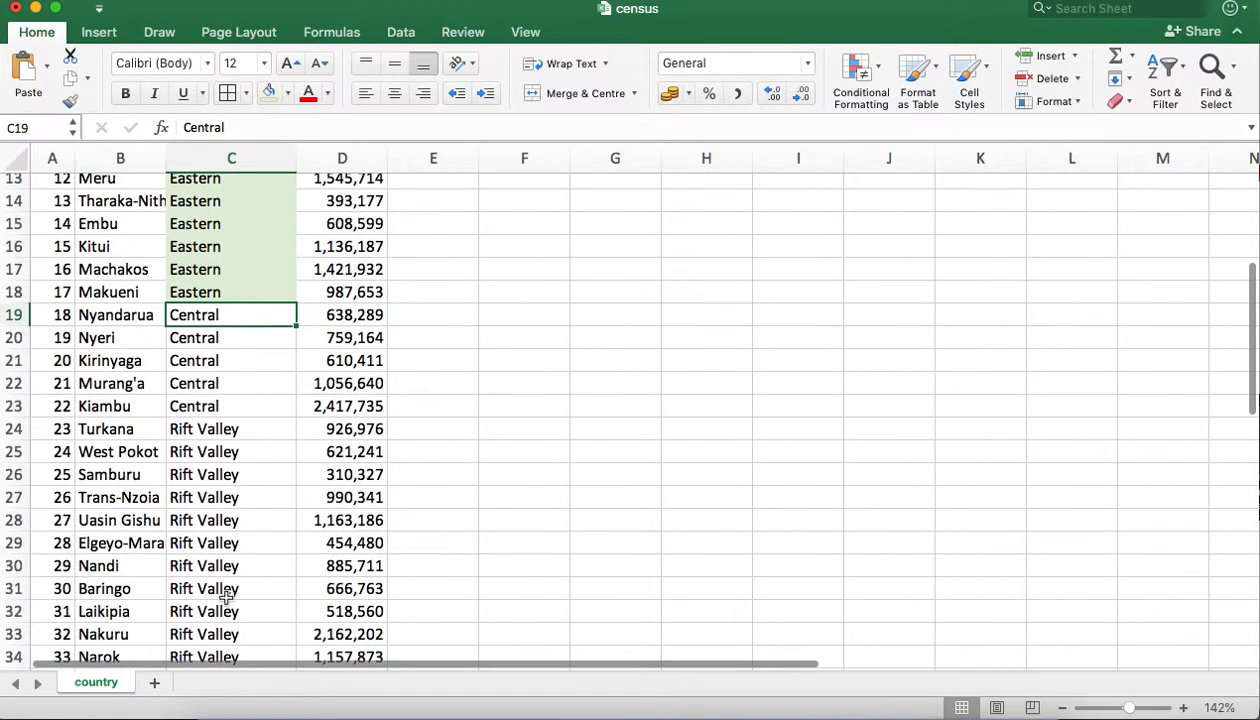
left_click(220, 406, "shift")
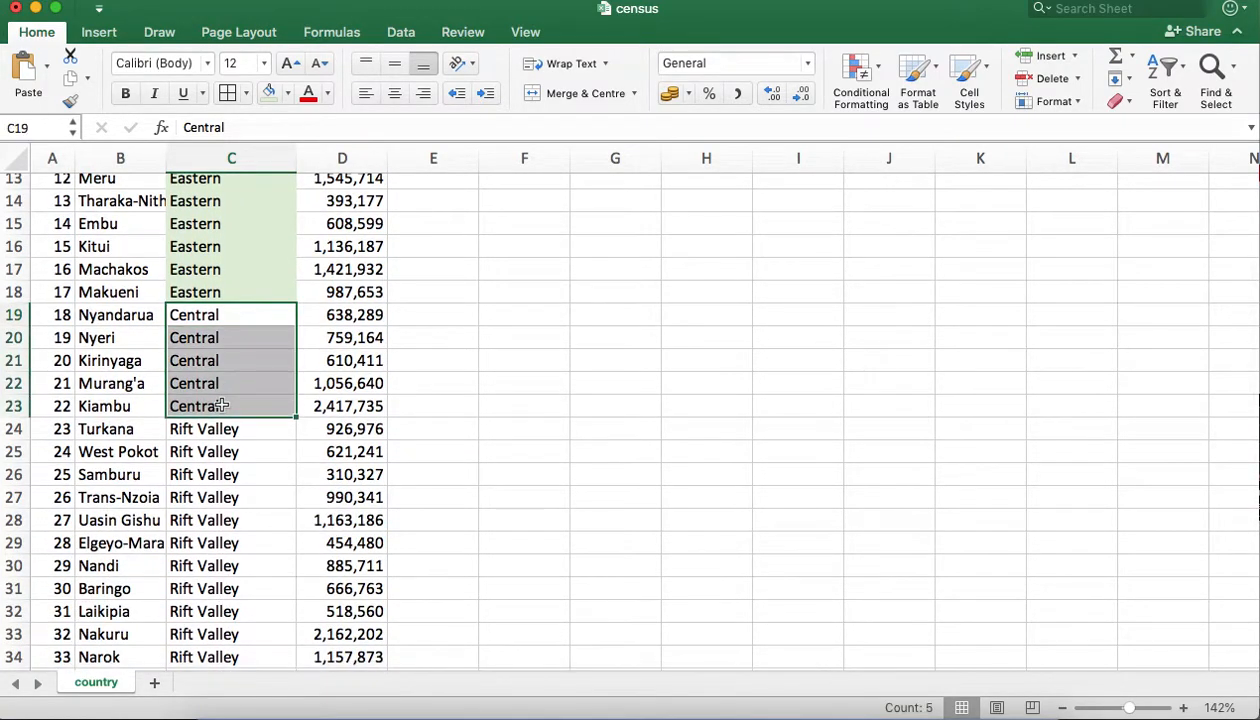
left_click(288, 93)
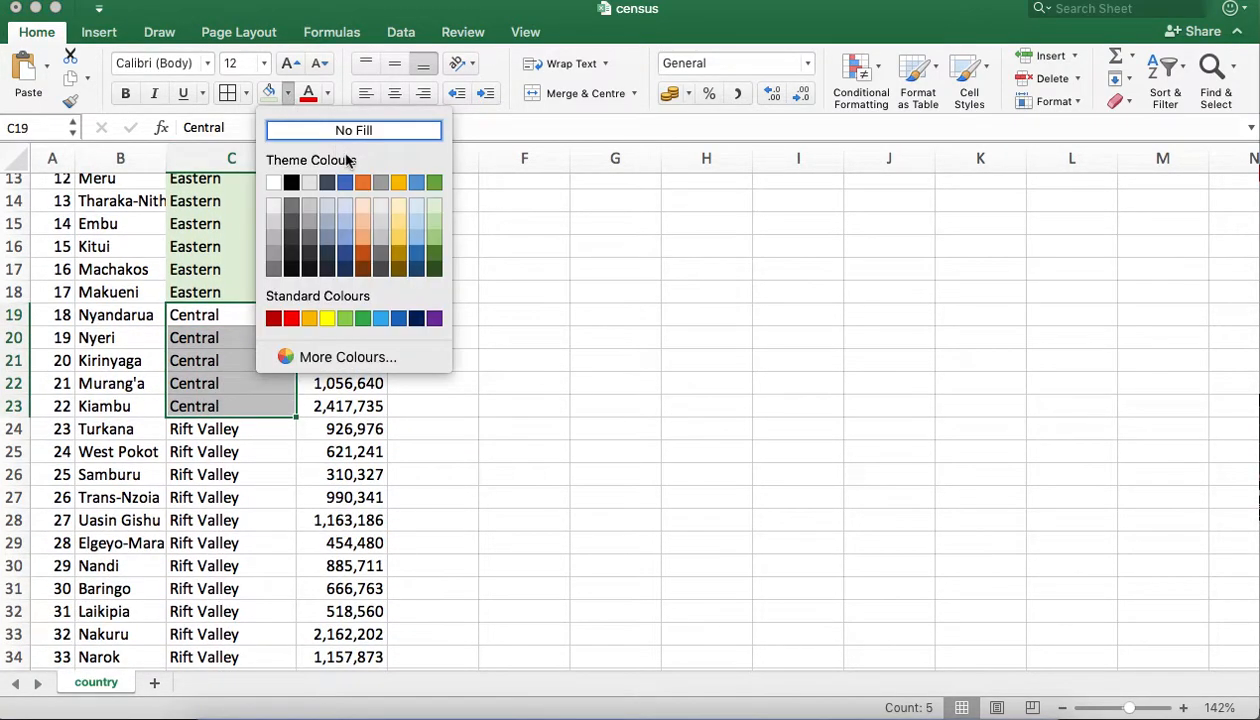
left_click(381, 206)
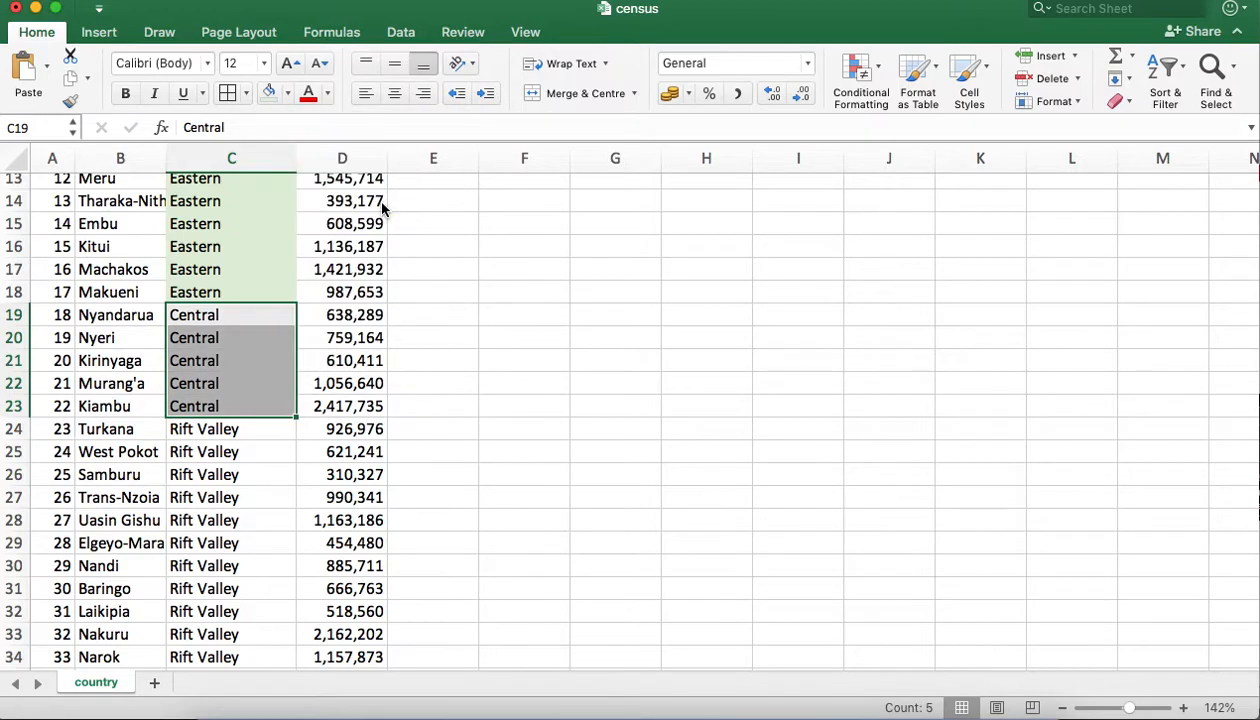
Fill all Rift Valley cells C24:C37 in the Former_Province column with the lightest orange theme shade
left_click(229, 421)
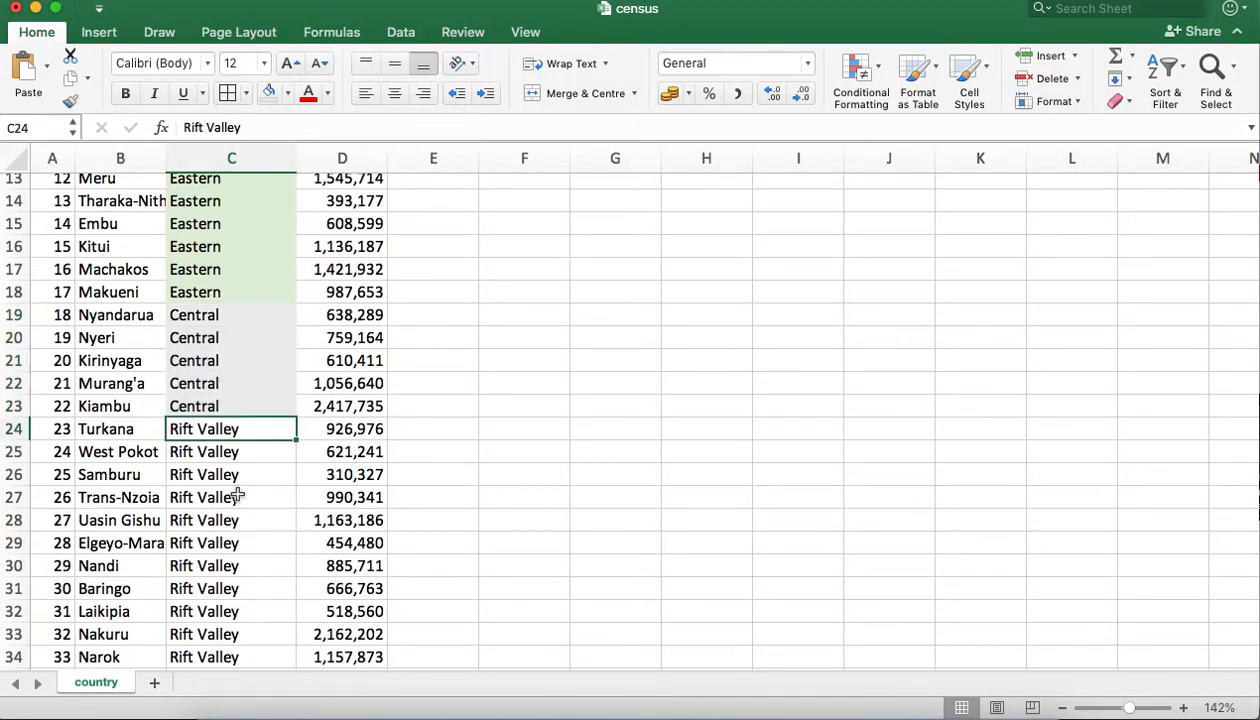
scroll(234, 487, "down", 2)
scroll(237, 493, "down", 3)
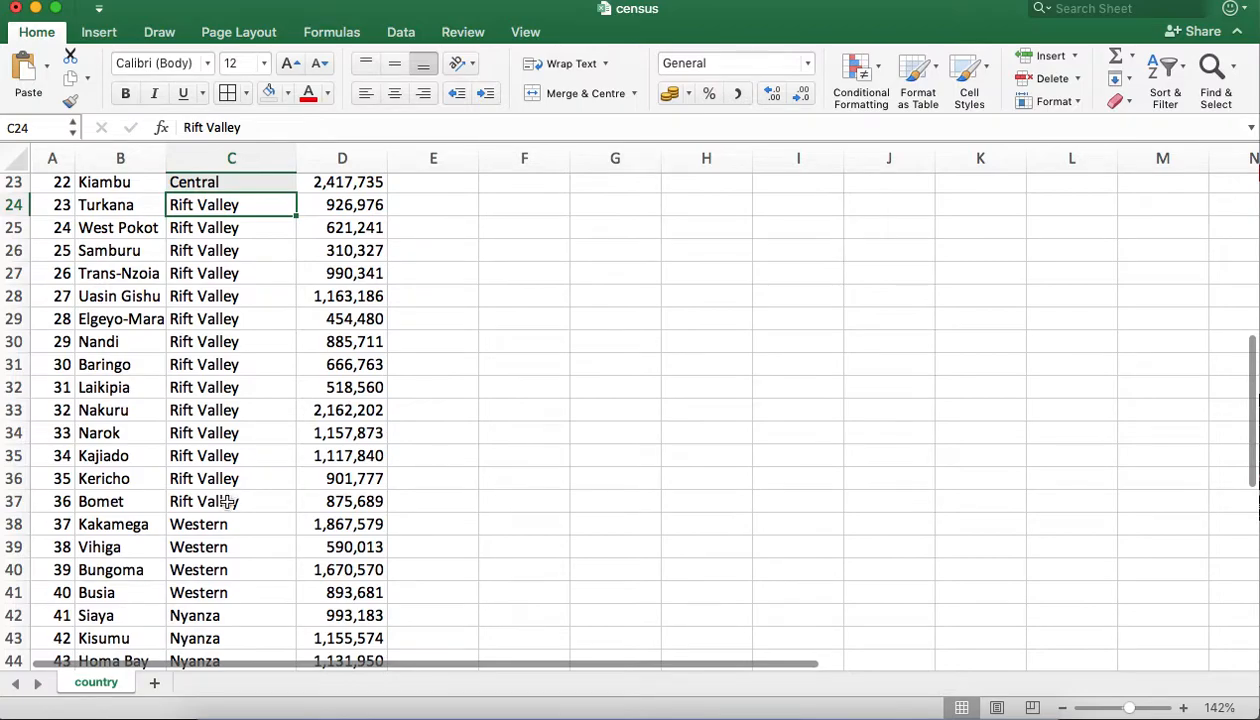
left_click(228, 502, "shift")
left_click(287, 93)
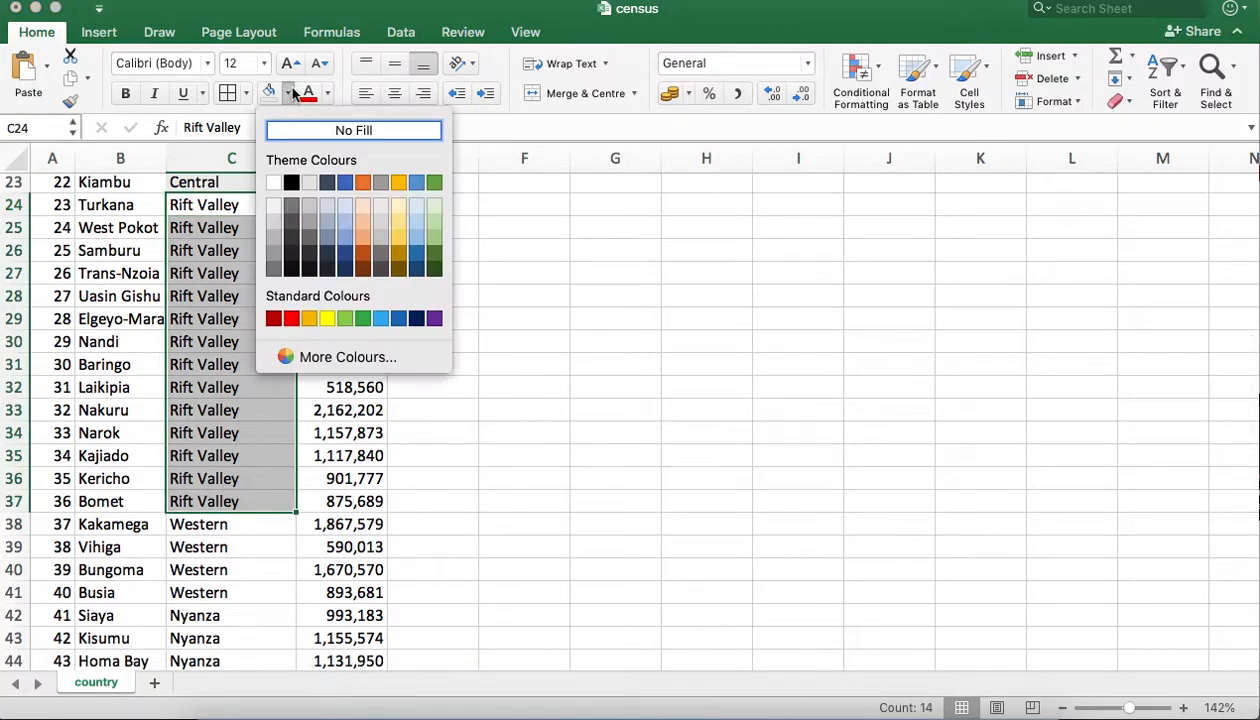
left_click(364, 206)
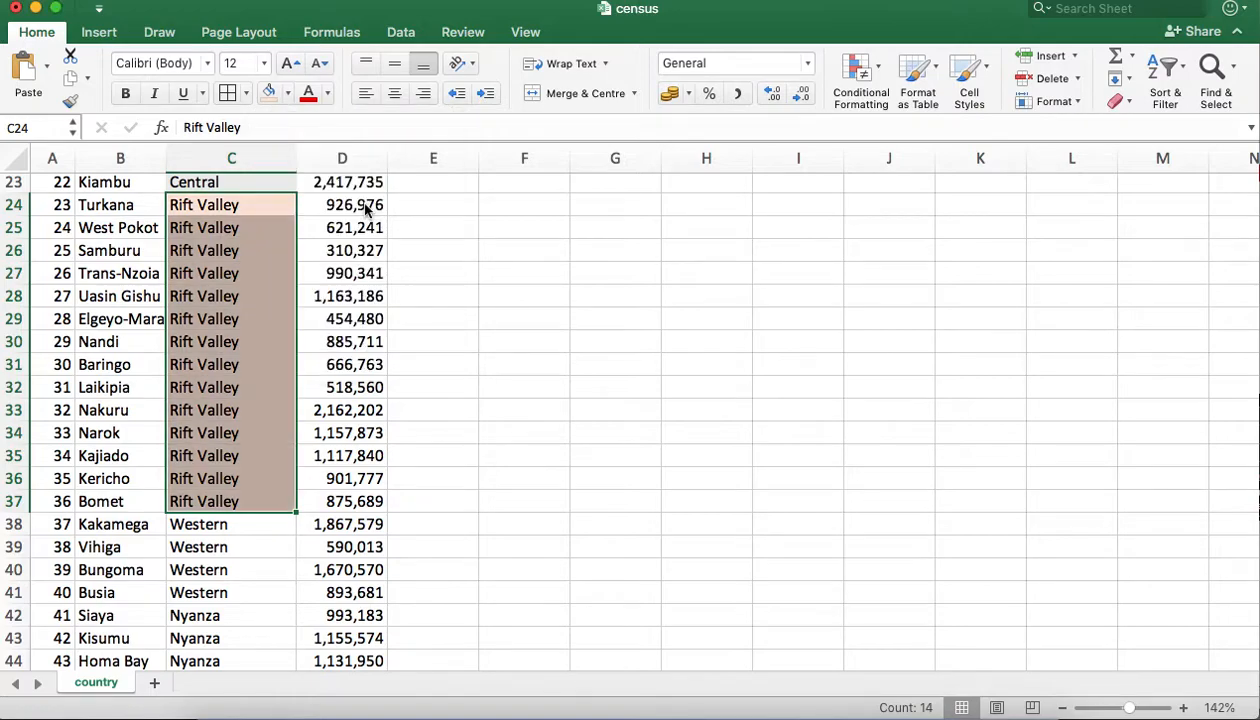
Shade the Western cells C38:C41 in the Former_Province column with a medium grey
left_click(256, 526)
scroll(252, 520, "down", 4)
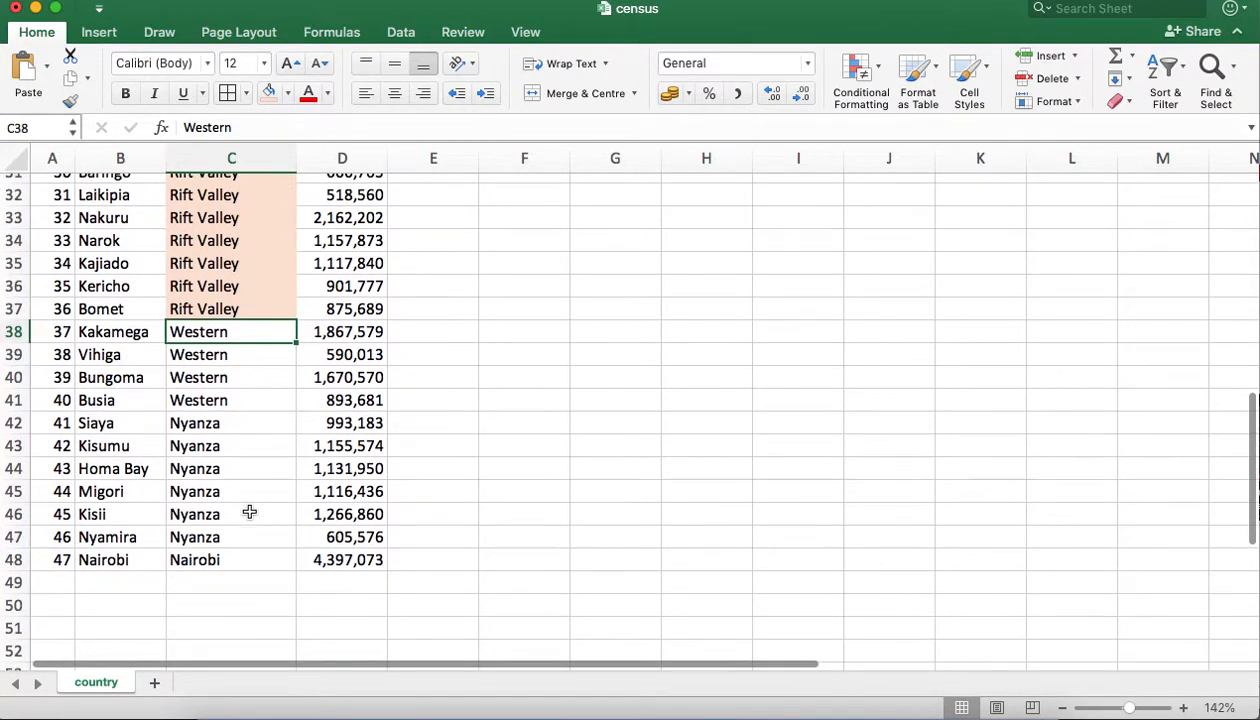
left_click(223, 393, "shift")
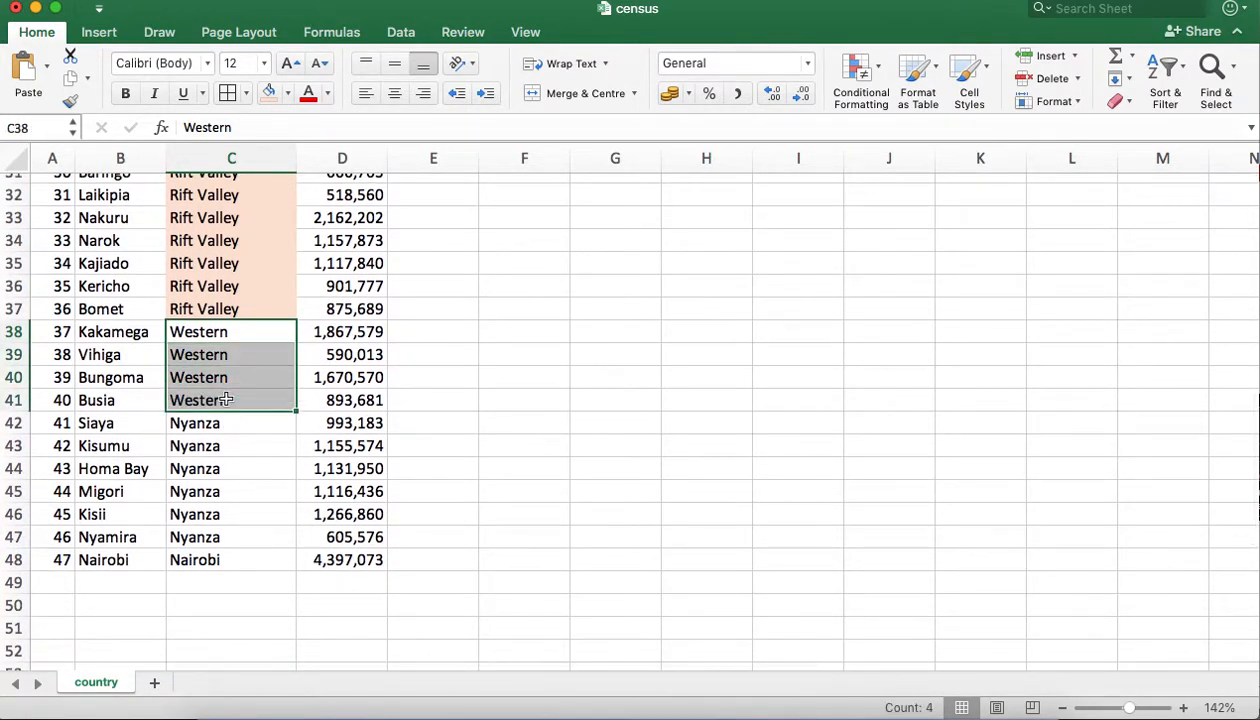
left_click(287, 93)
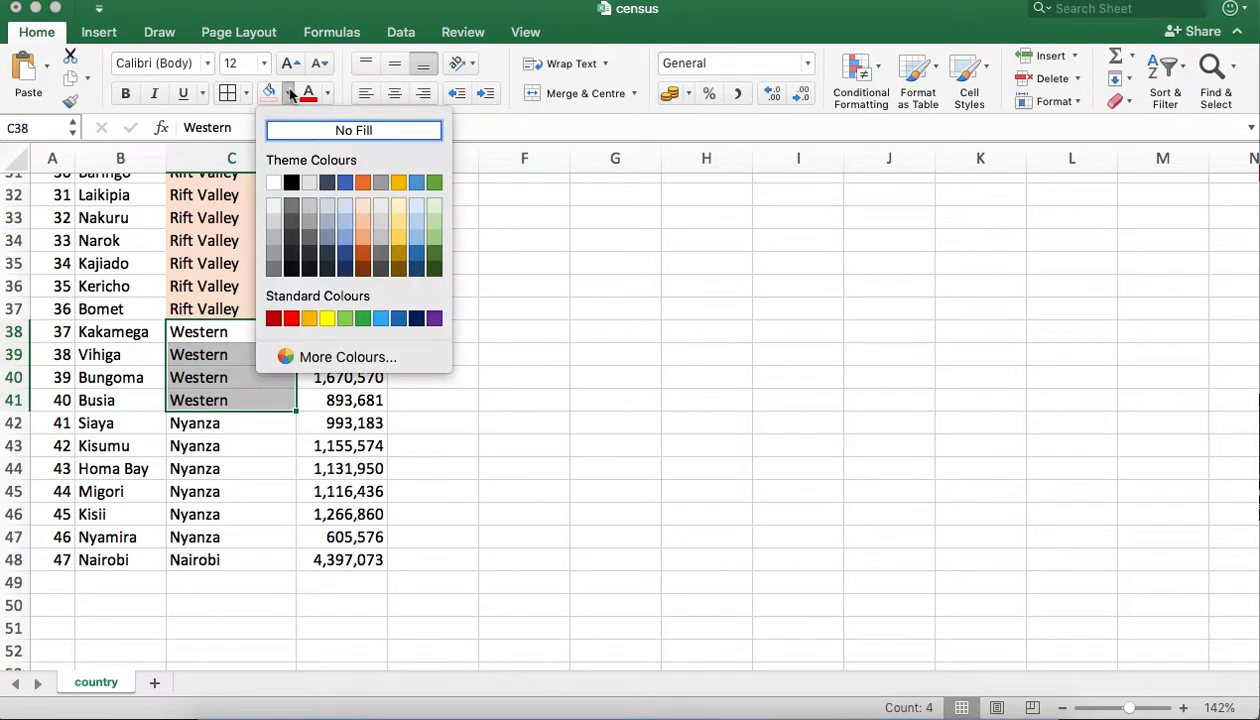
left_click(309, 210)
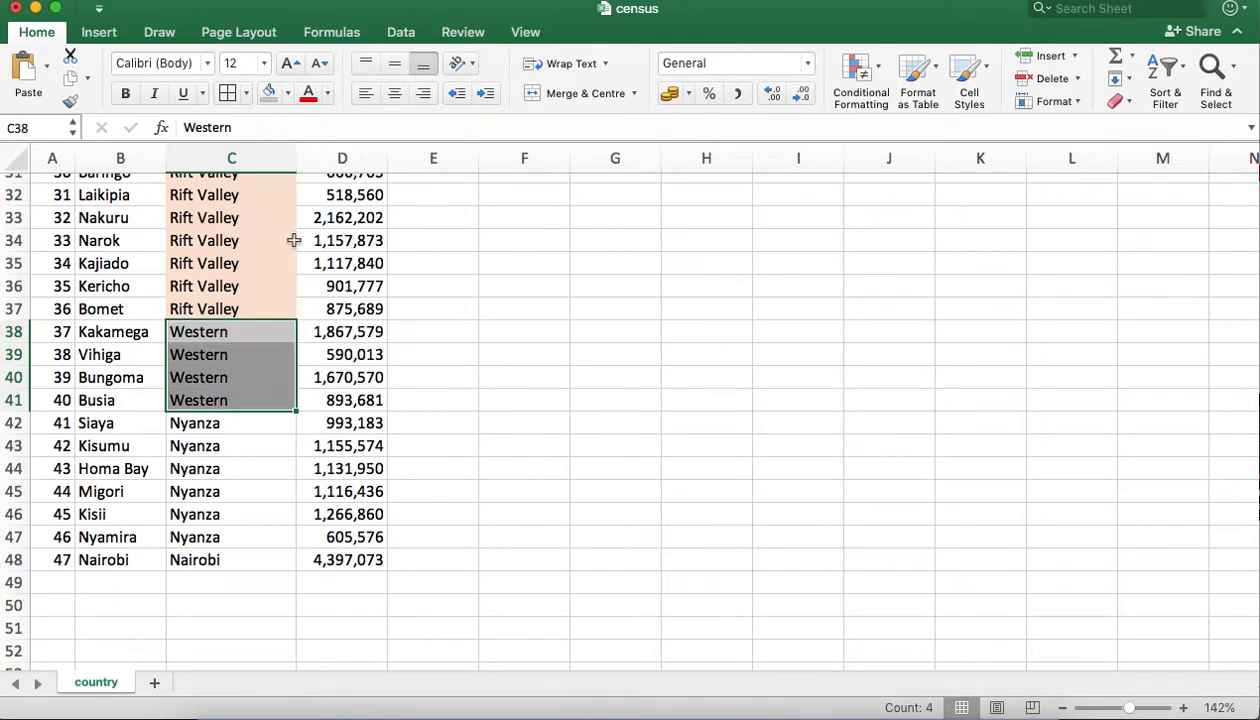
Shade the Nyanza cells C42:C47 in the Former_Province column with a very light grey
left_click(218, 415)
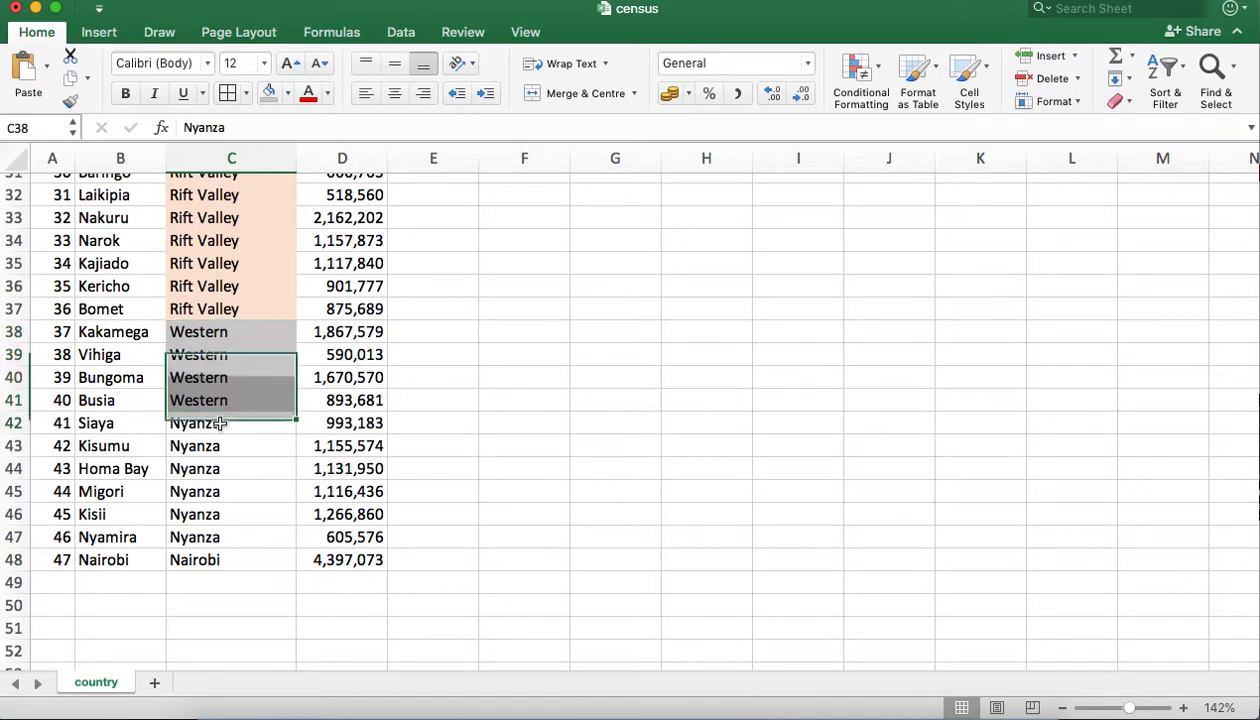
left_click(211, 538, "shift")
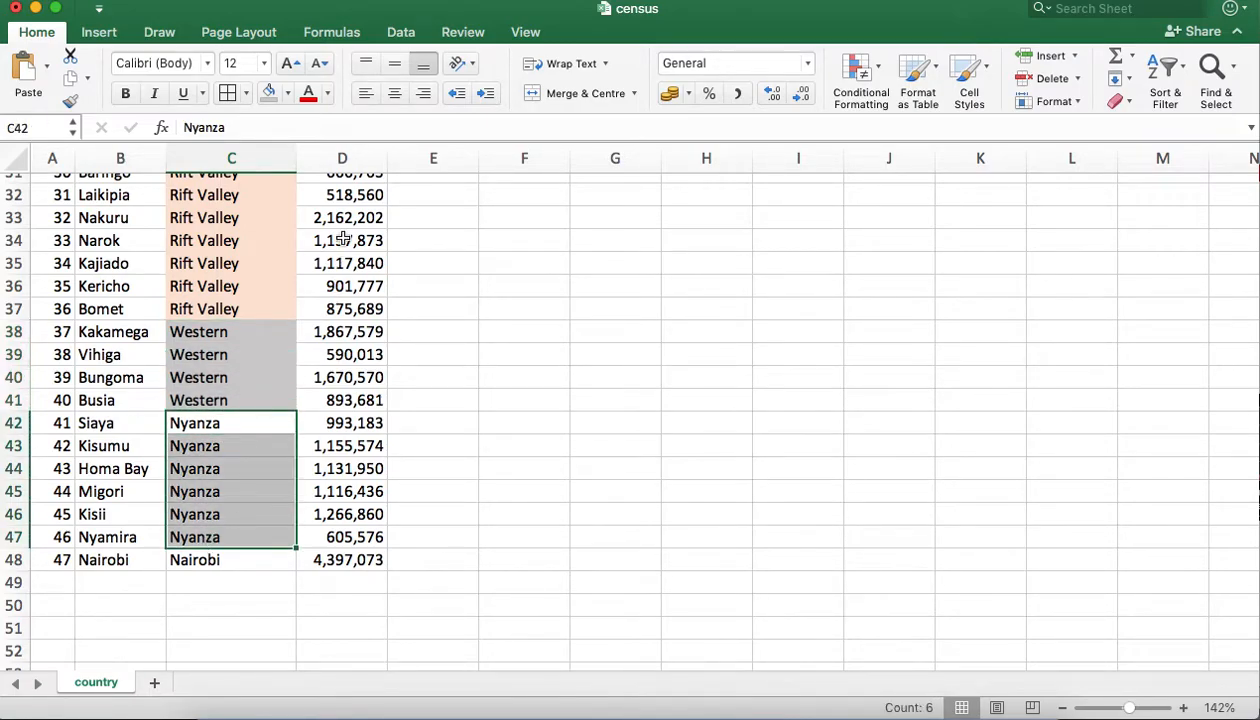
left_click(289, 94)
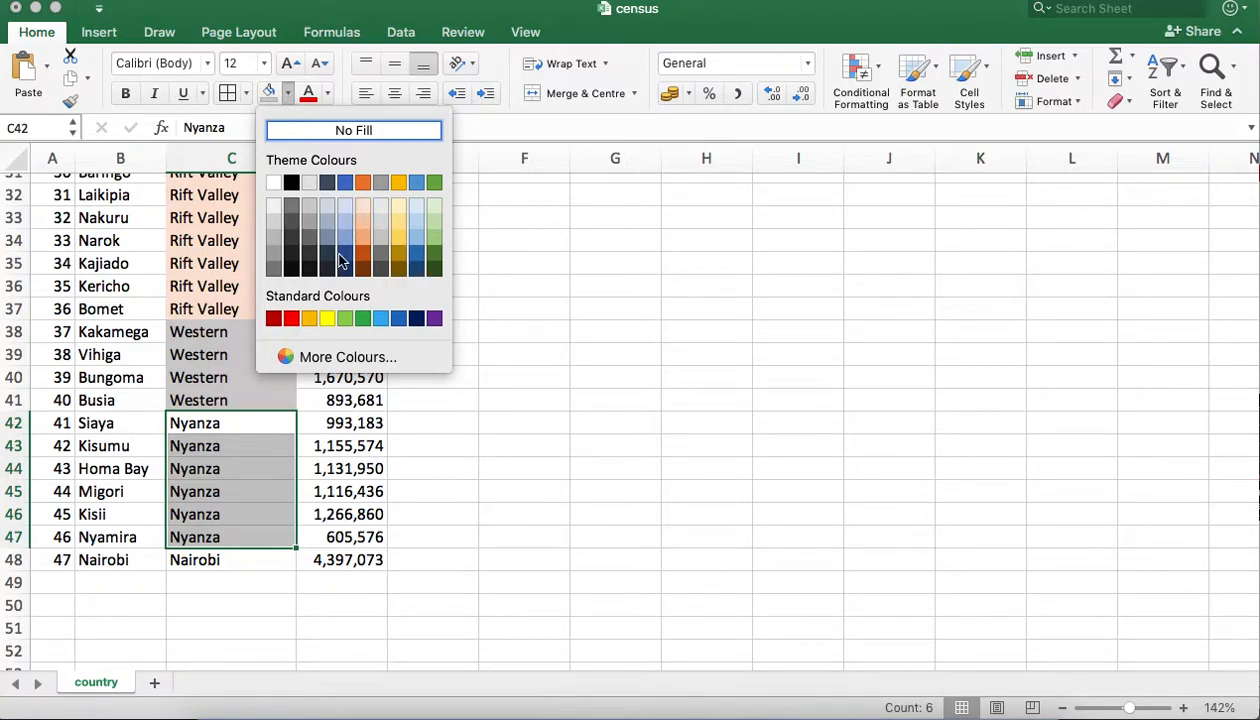
left_click(275, 211)
Fill the Nairobi cell C48 in the Former_Province column with a dark blue theme shade
left_click(215, 556)
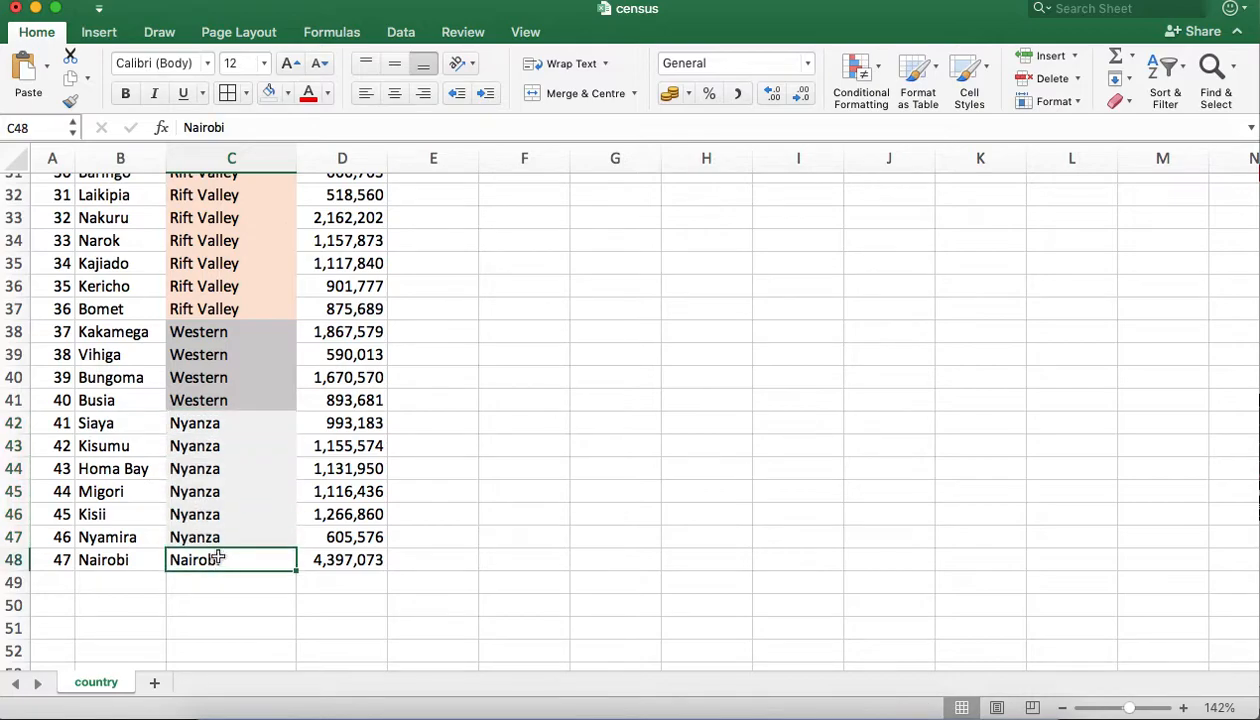
left_click(287, 93)
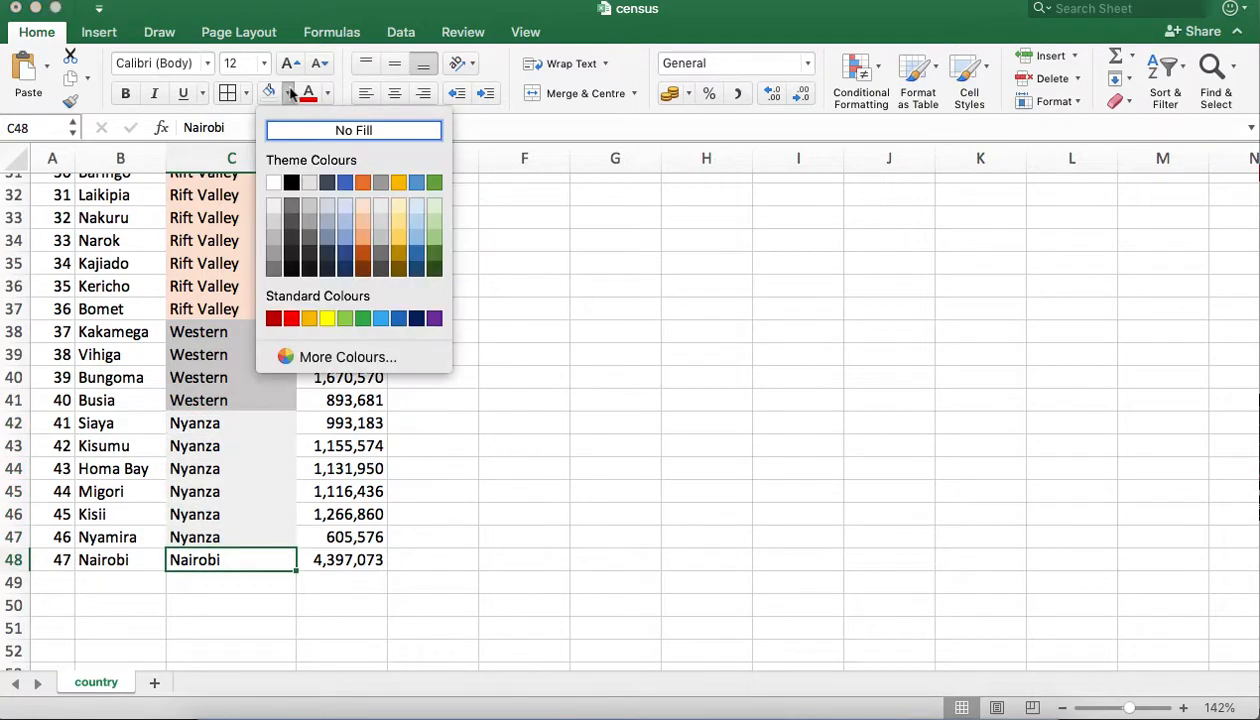
left_click(346, 256)
left_click(444, 450)
Review the colour-coded former-province groups and the counties that belong to them across the whole sheet
scroll(444, 450, "up", 10)
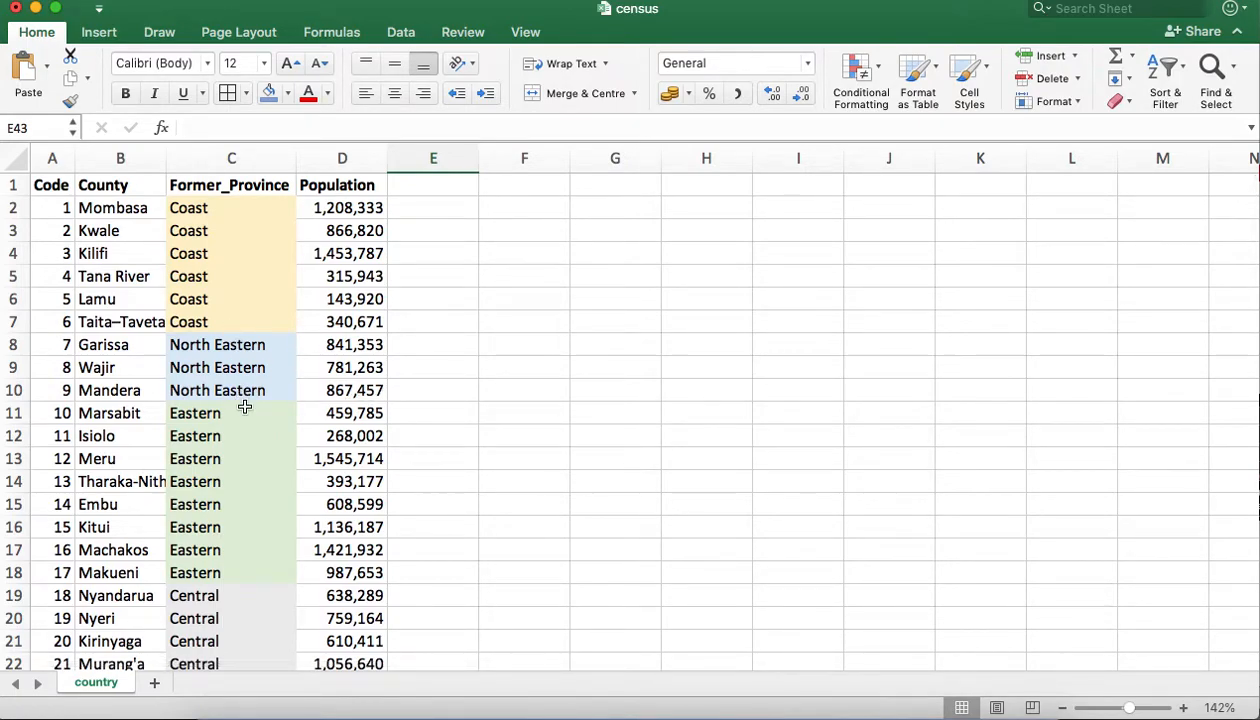
scroll(244, 407, "down", 15)
scroll(244, 407, "up", 15)
scroll(244, 405, "down", 8)
scroll(244, 407, "up", 8)
left_click(140, 212)
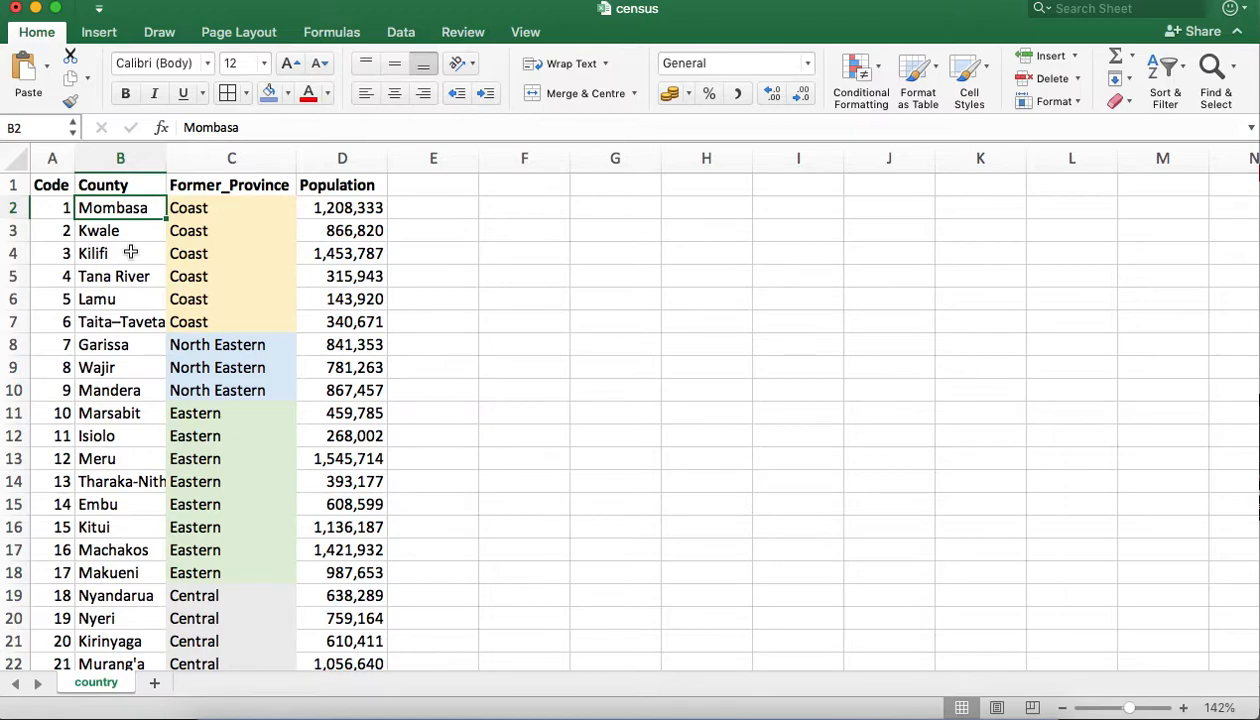
left_click(208, 233)
Try generating a recommended pivot table from the census data on the country sheet and undo it
left_click(130, 213)
left_click(100, 34)
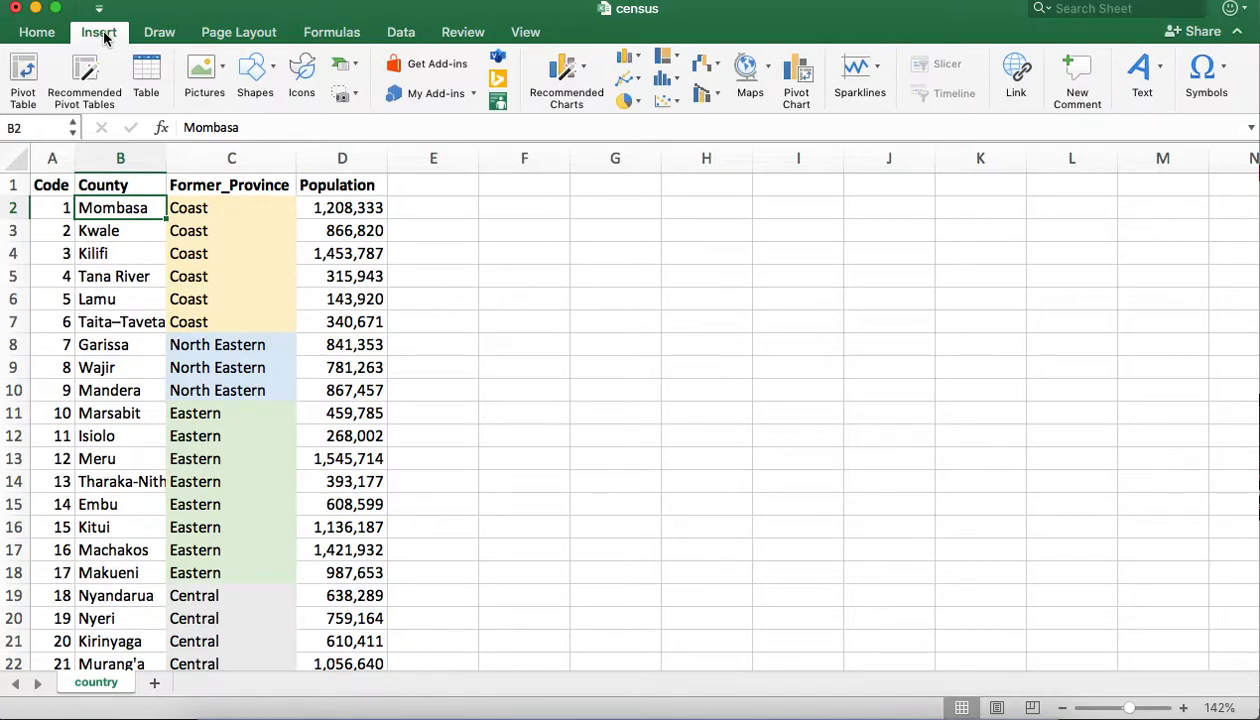
left_click(40, 36)
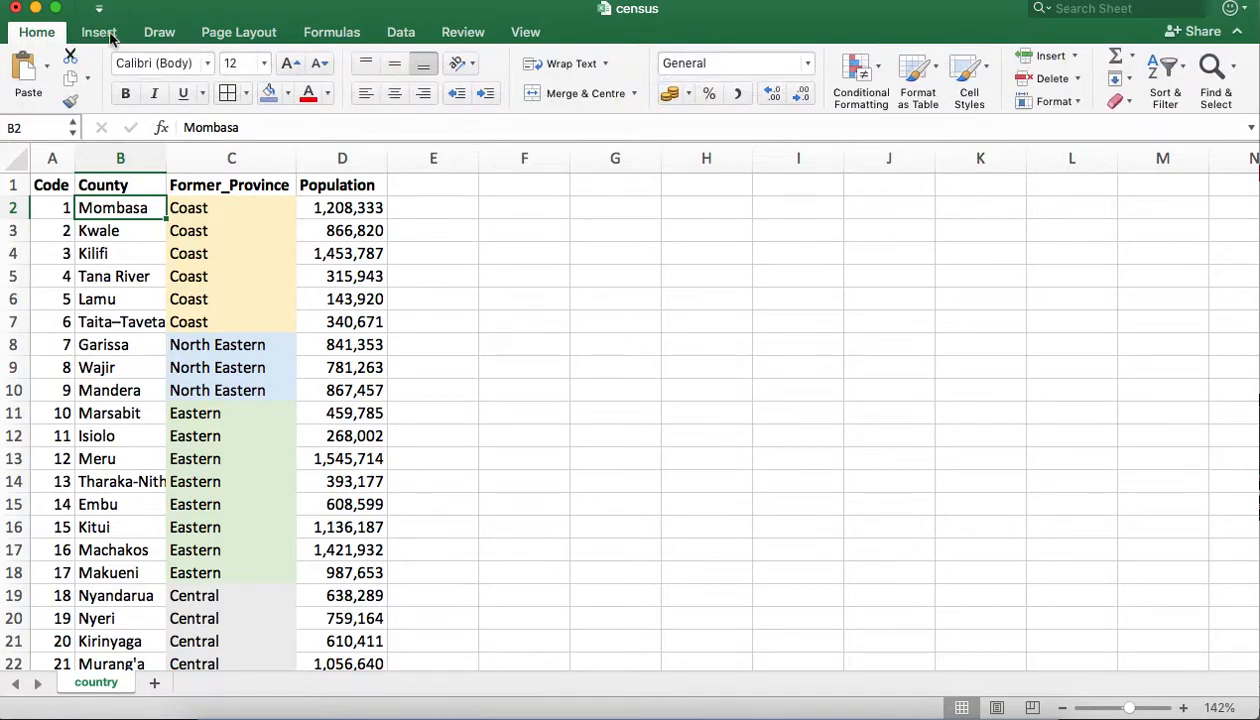
left_click(101, 37)
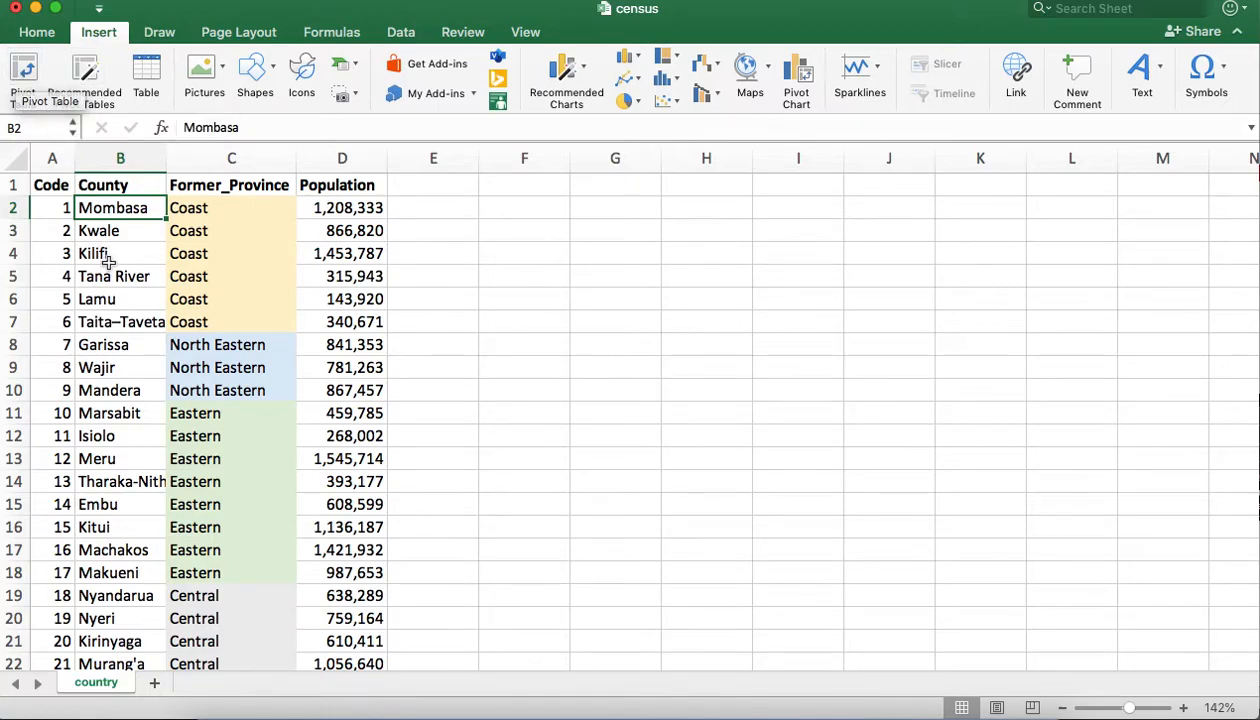
left_click(96, 96)
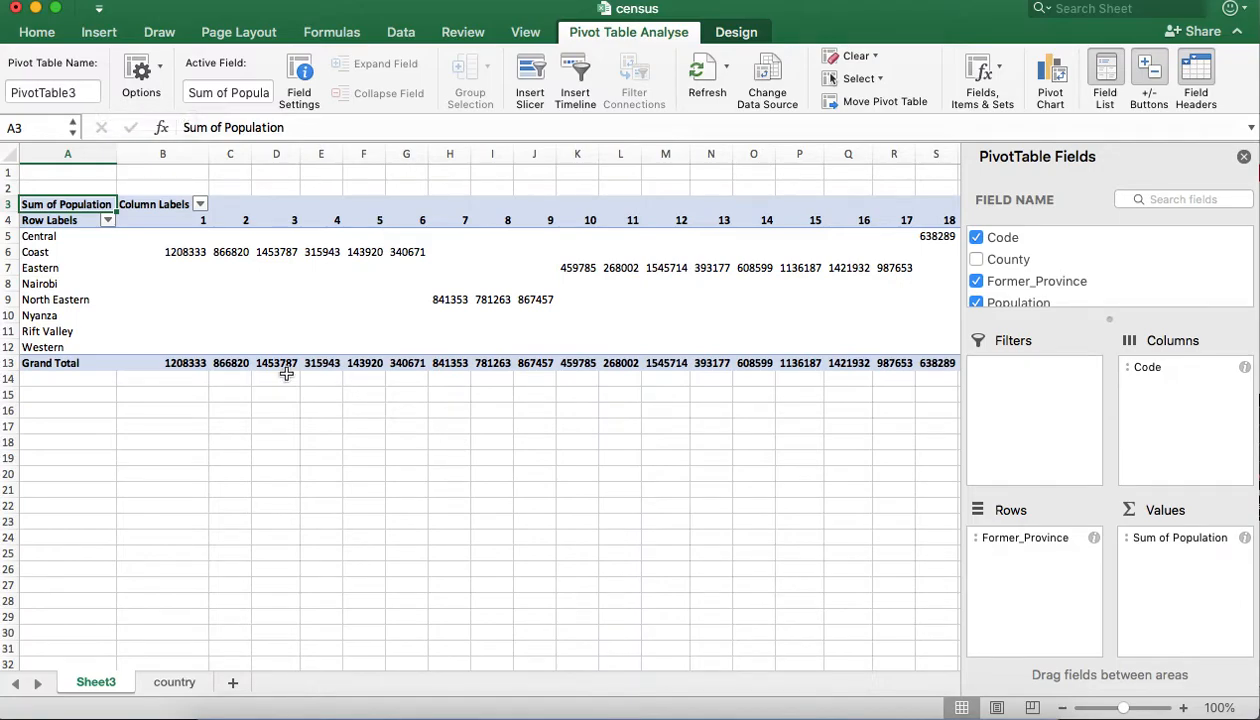
key("super+z")
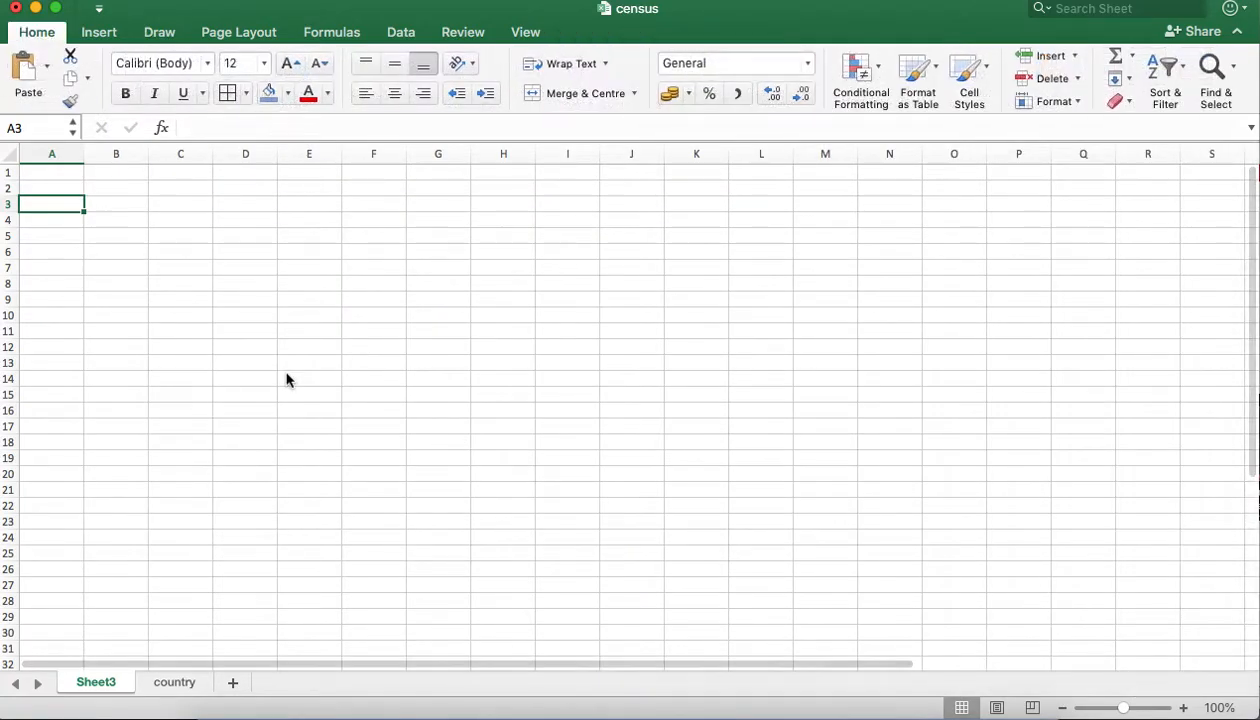
Create a blank pivot table on a new worksheet from the range country!$A$1:$D$48
left_click(182, 680)
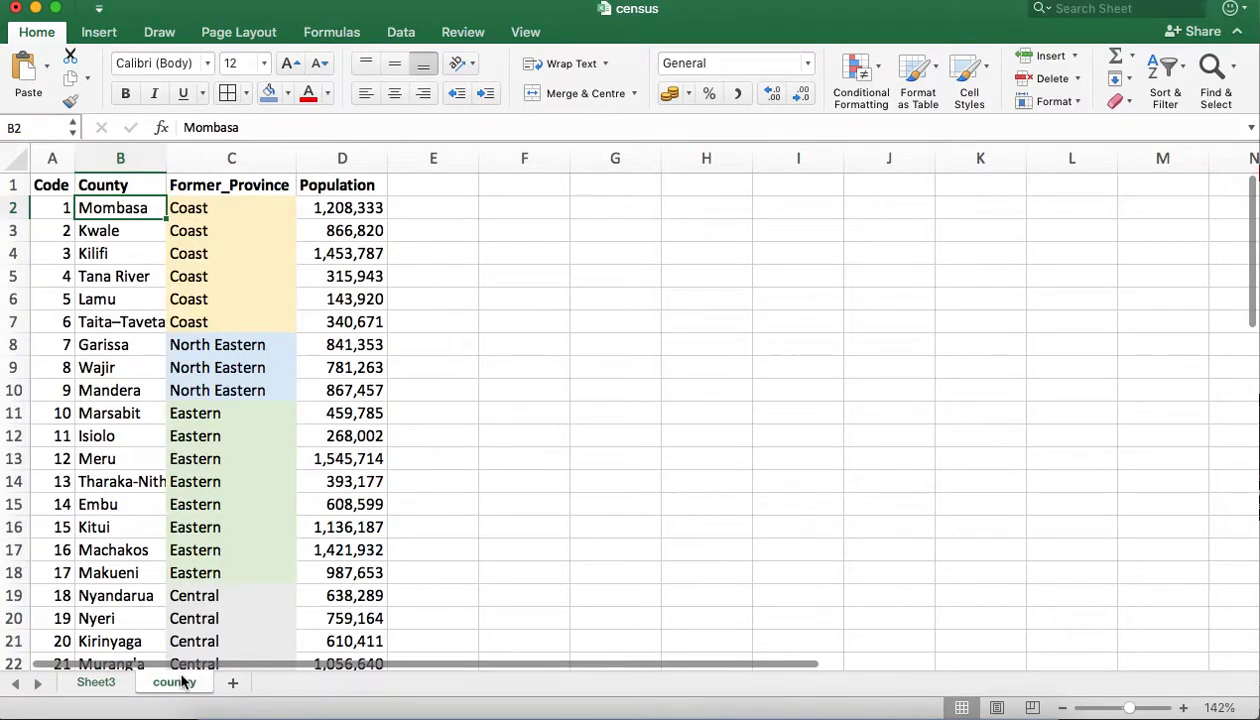
left_click(100, 33)
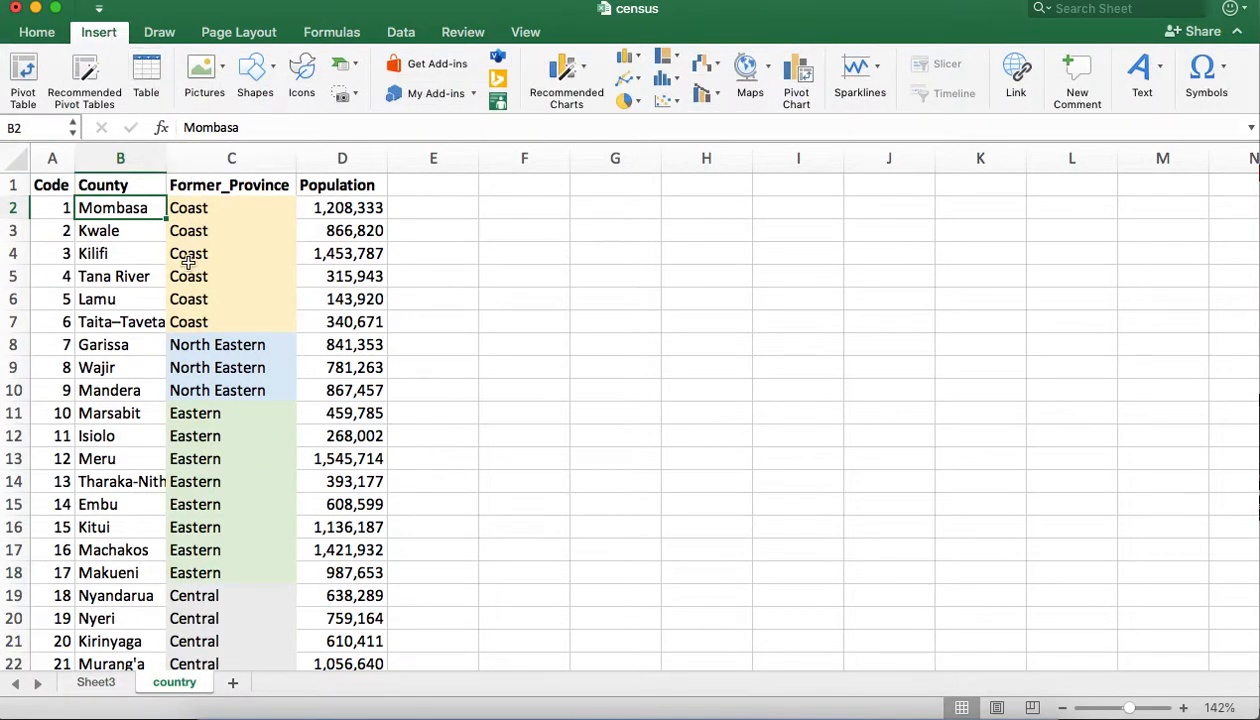
left_click(142, 256)
left_click(135, 216)
left_click(25, 78)
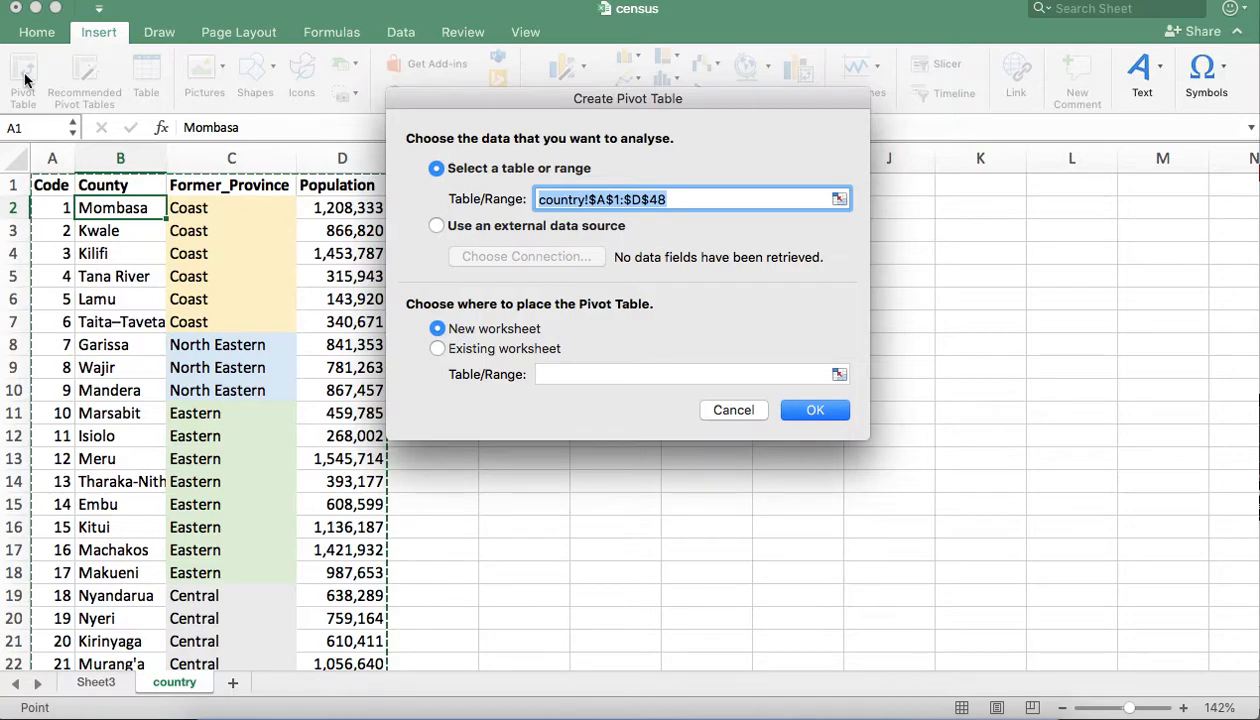
left_click_drag(497, 96, 633, 120)
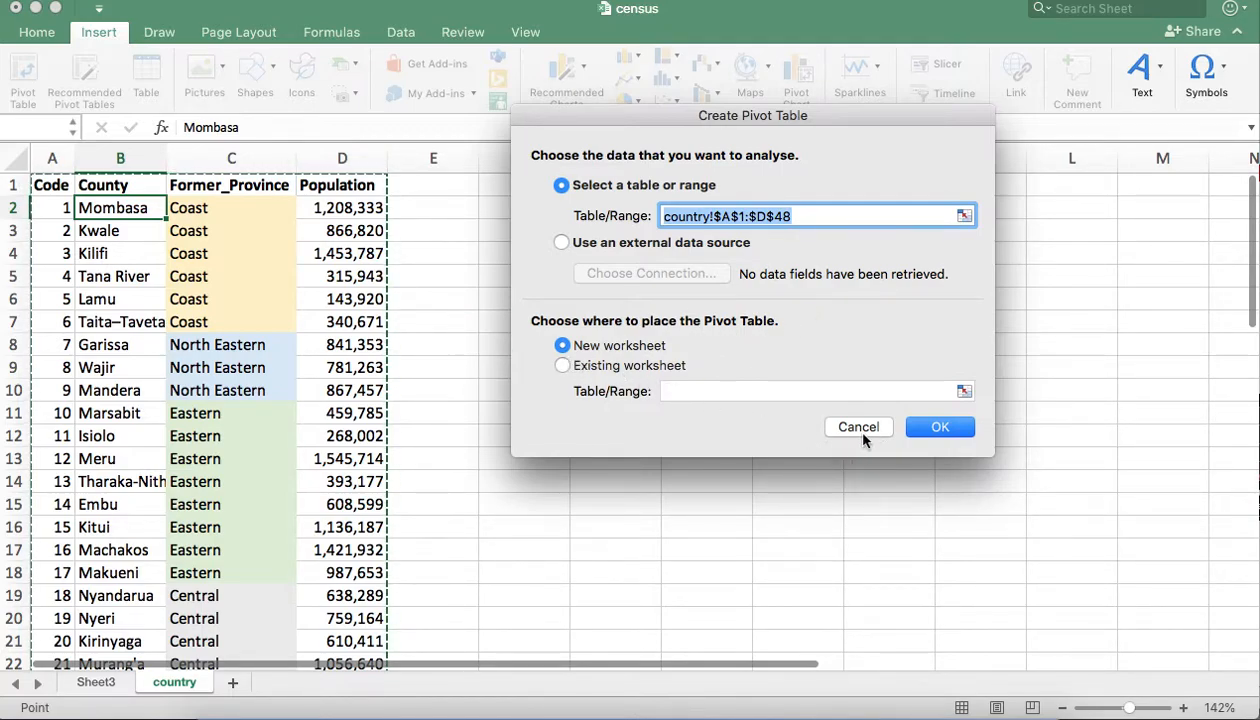
left_click(940, 427)
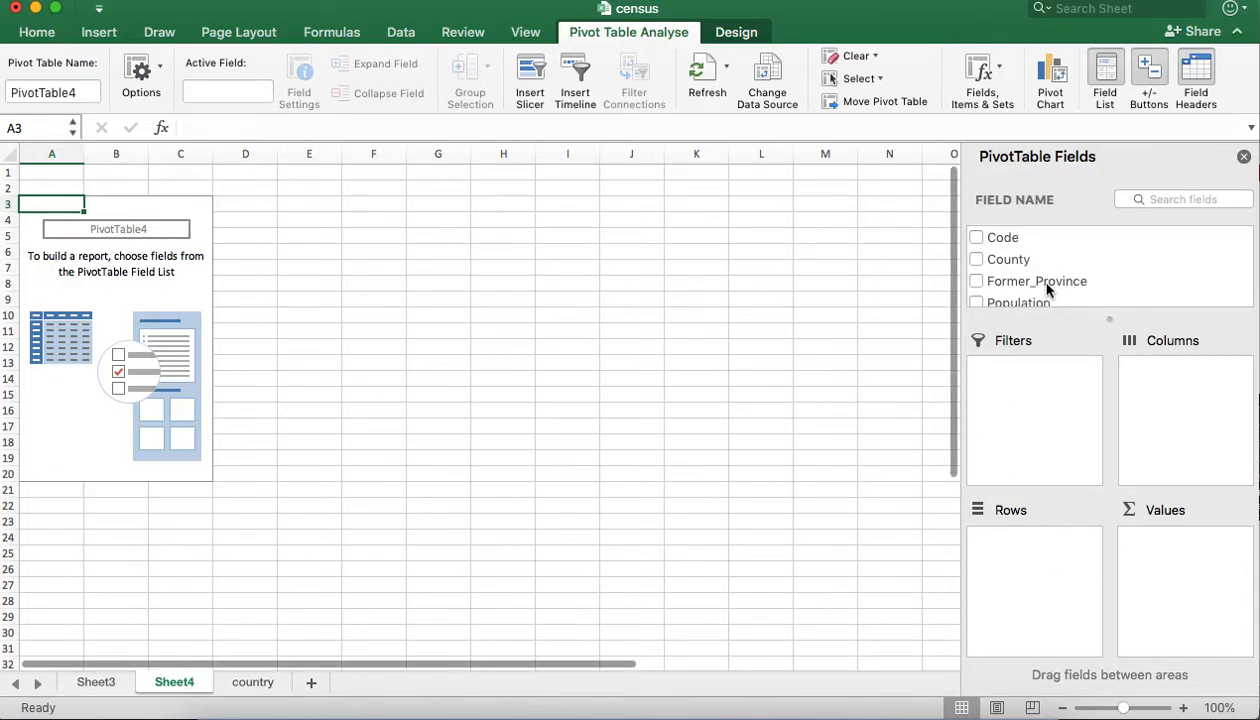
Try the pivot table with County as rows and the sum of Population as values, and undo both field placements
scroll(1030, 288, "down", 2)
scroll(1047, 290, "up", 2)
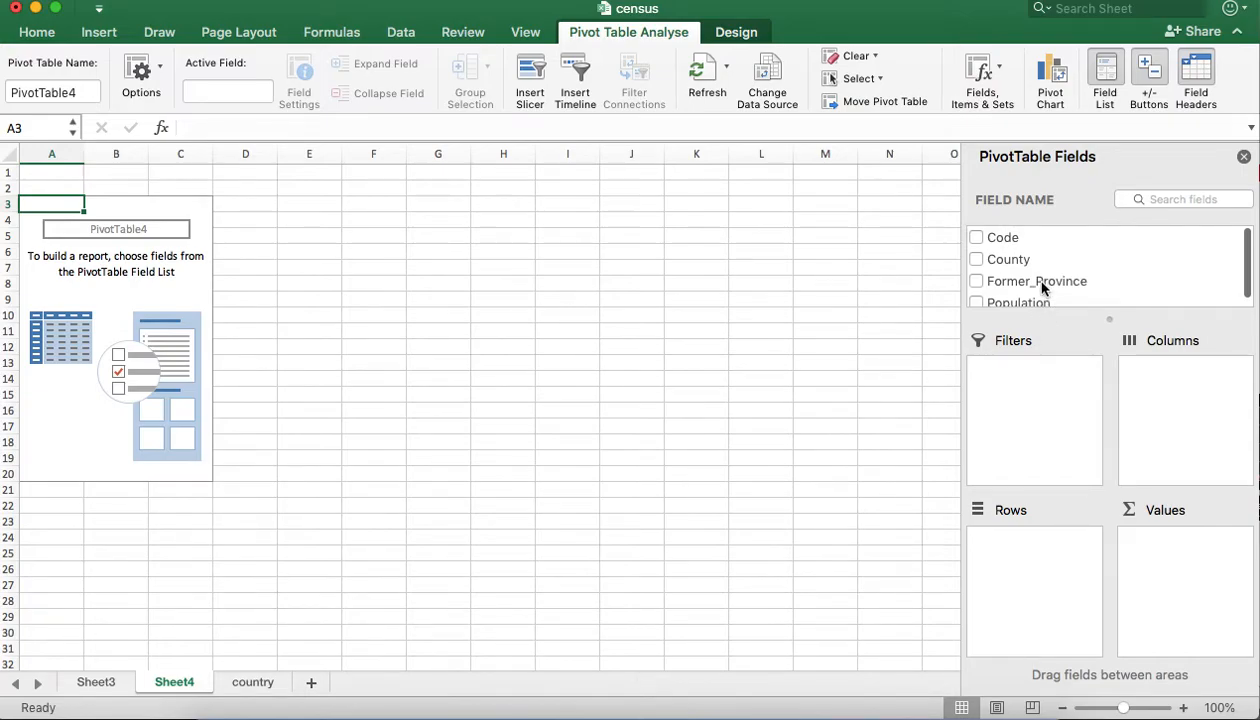
left_click(1001, 266)
left_click_drag(1001, 266, 1022, 555)
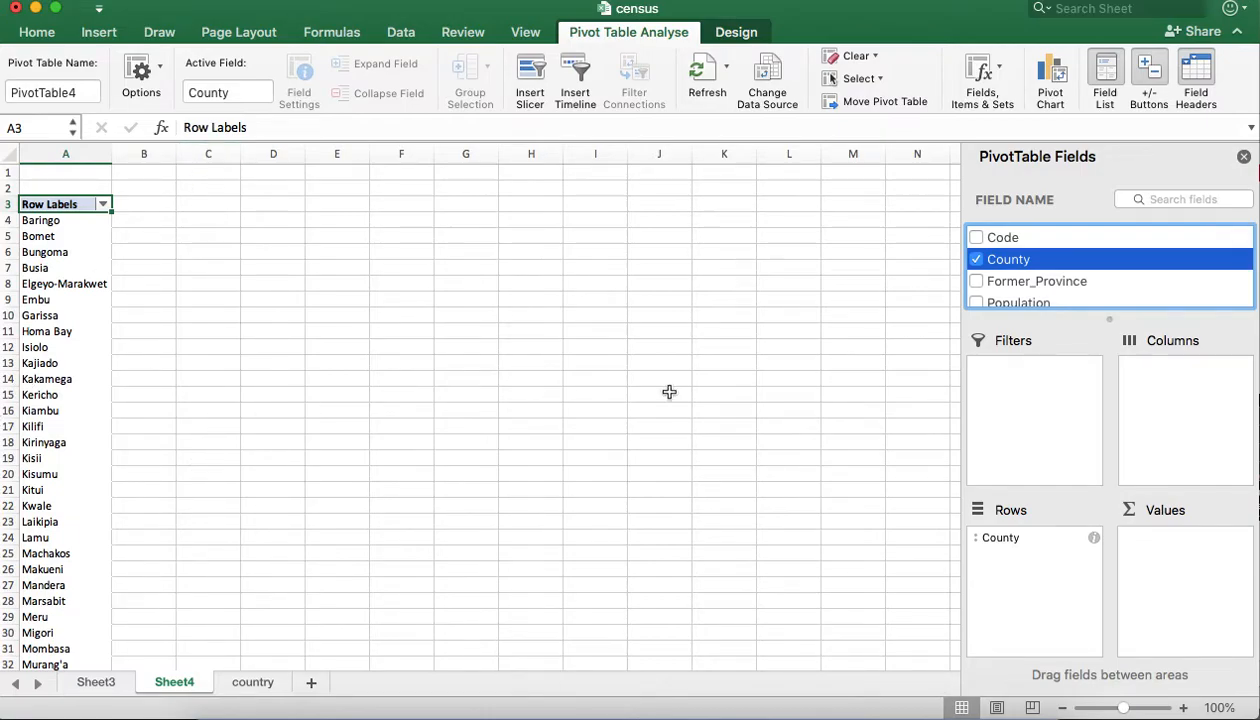
scroll(1105, 290, "down", 1)
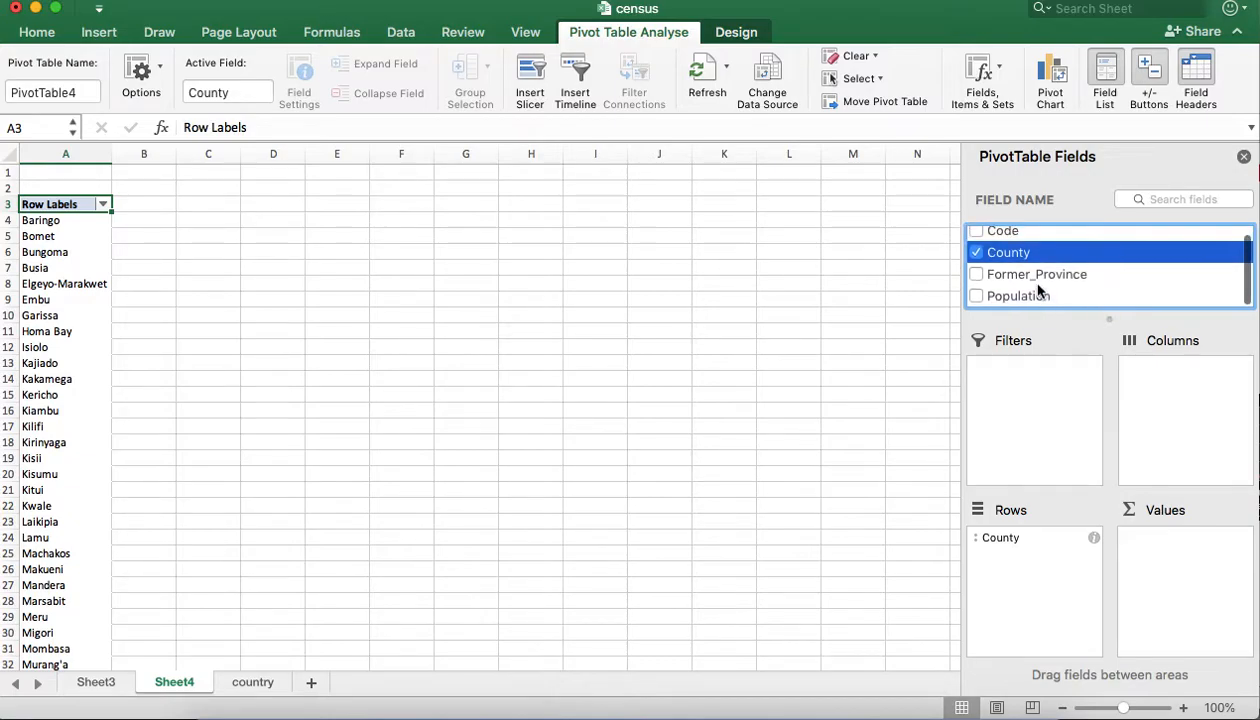
left_click(1023, 298)
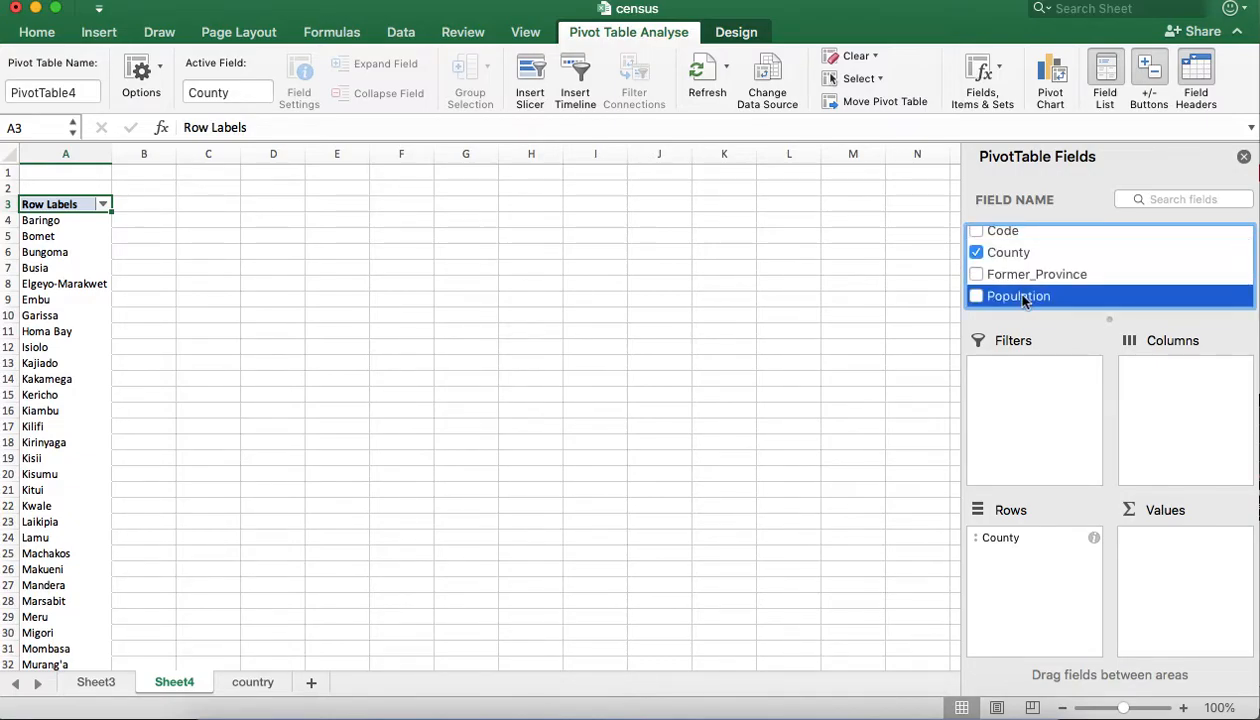
left_click_drag(1023, 298, 1192, 576)
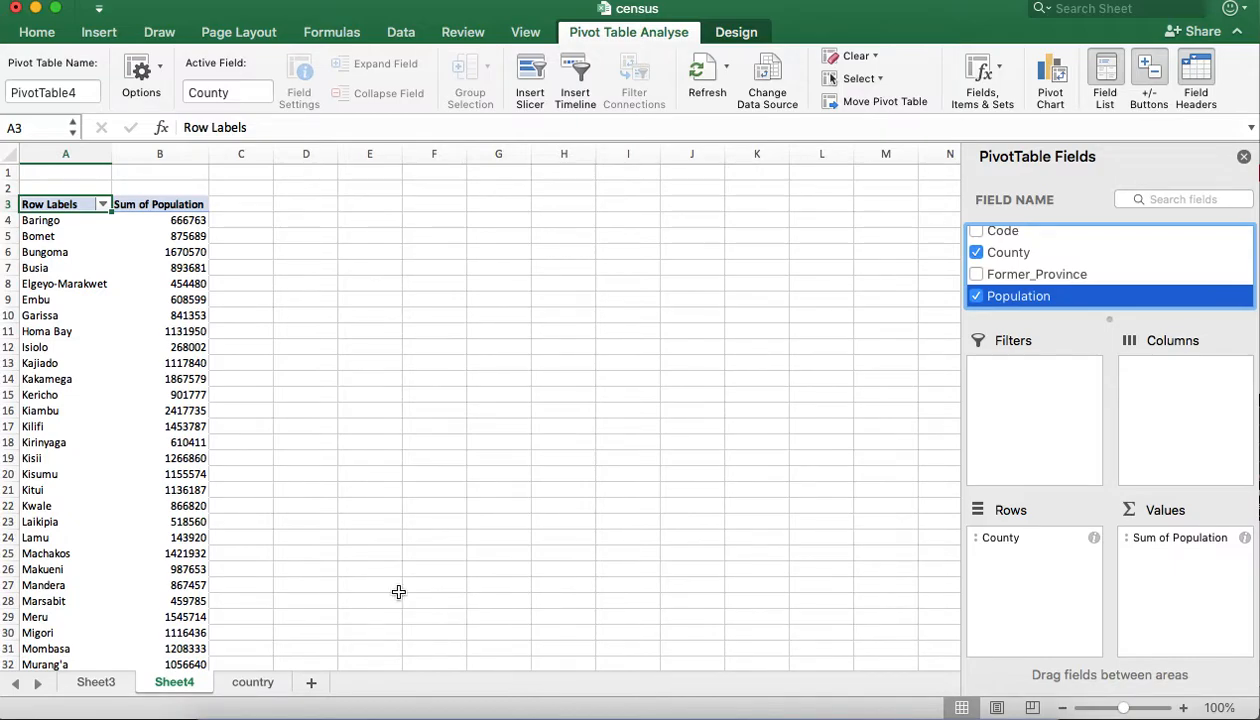
key("super+z")
key("super+z")
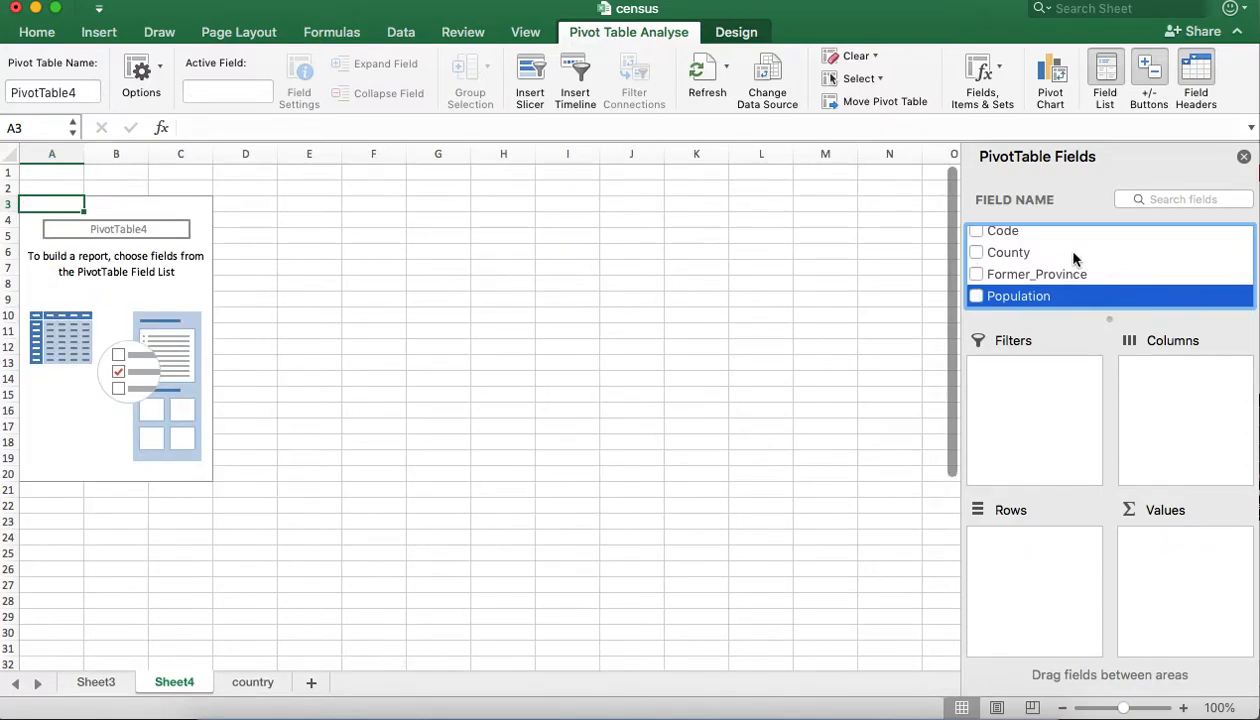
Set up the pivot table with Former_Province as rows and the sum of Population as values
left_click(1038, 280)
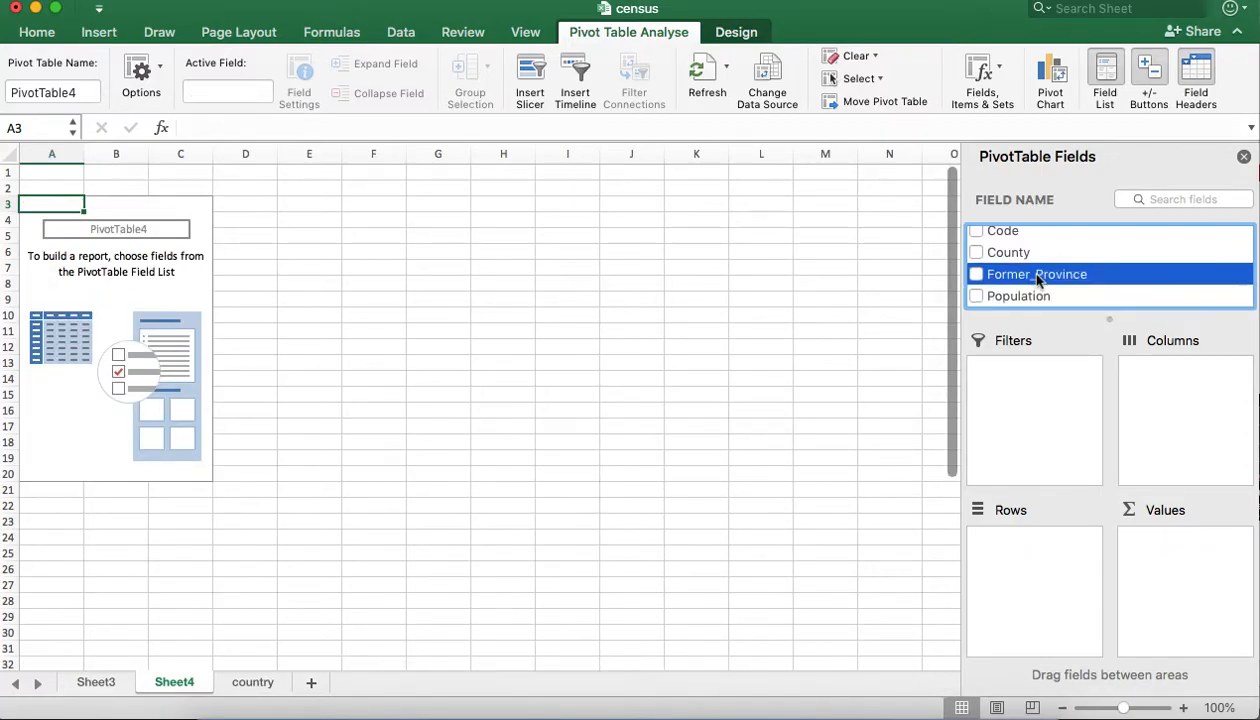
left_click_drag(1038, 280, 1023, 555)
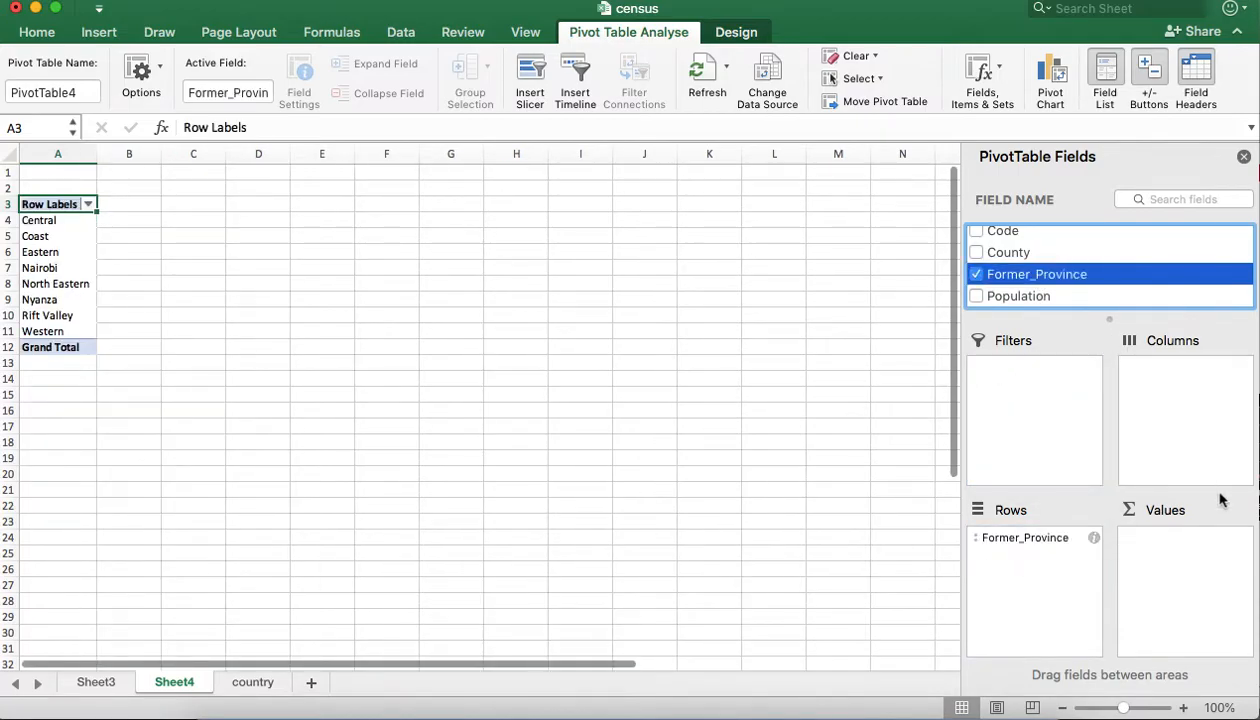
left_click_drag(1048, 297, 1212, 558)
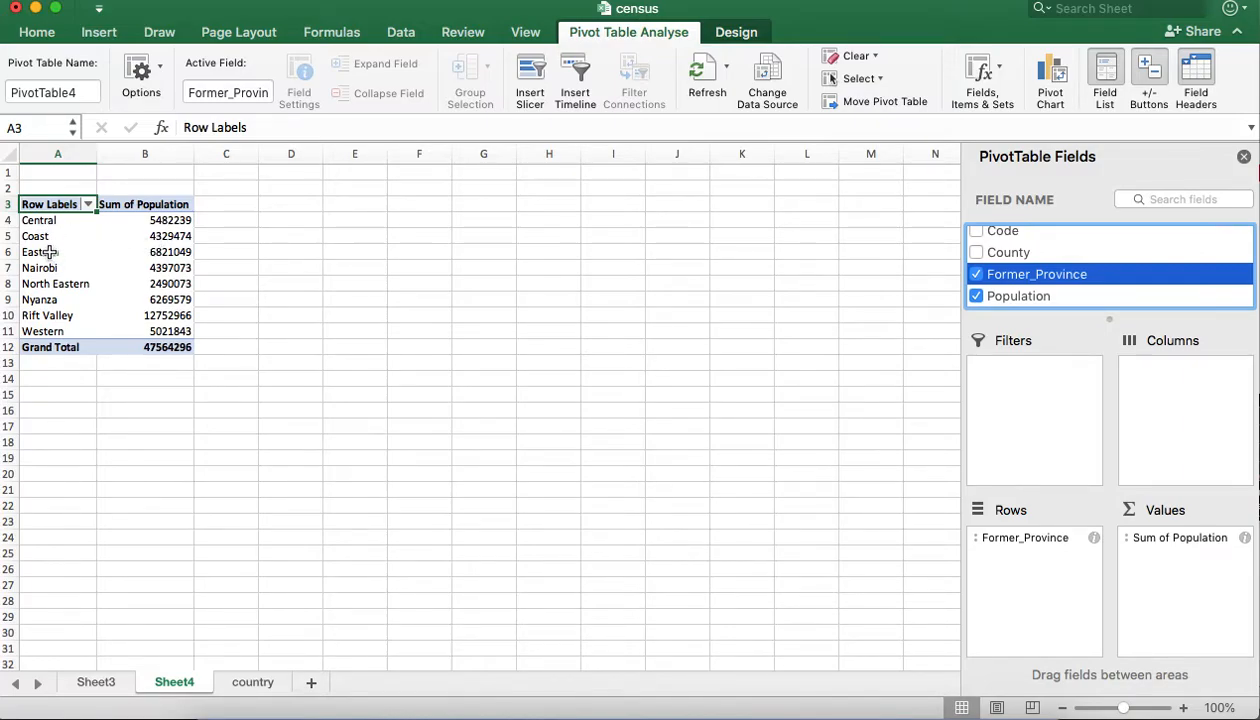
Format the Central population in cell B4 with a thousands separator and no decimal places
left_click(170, 220)
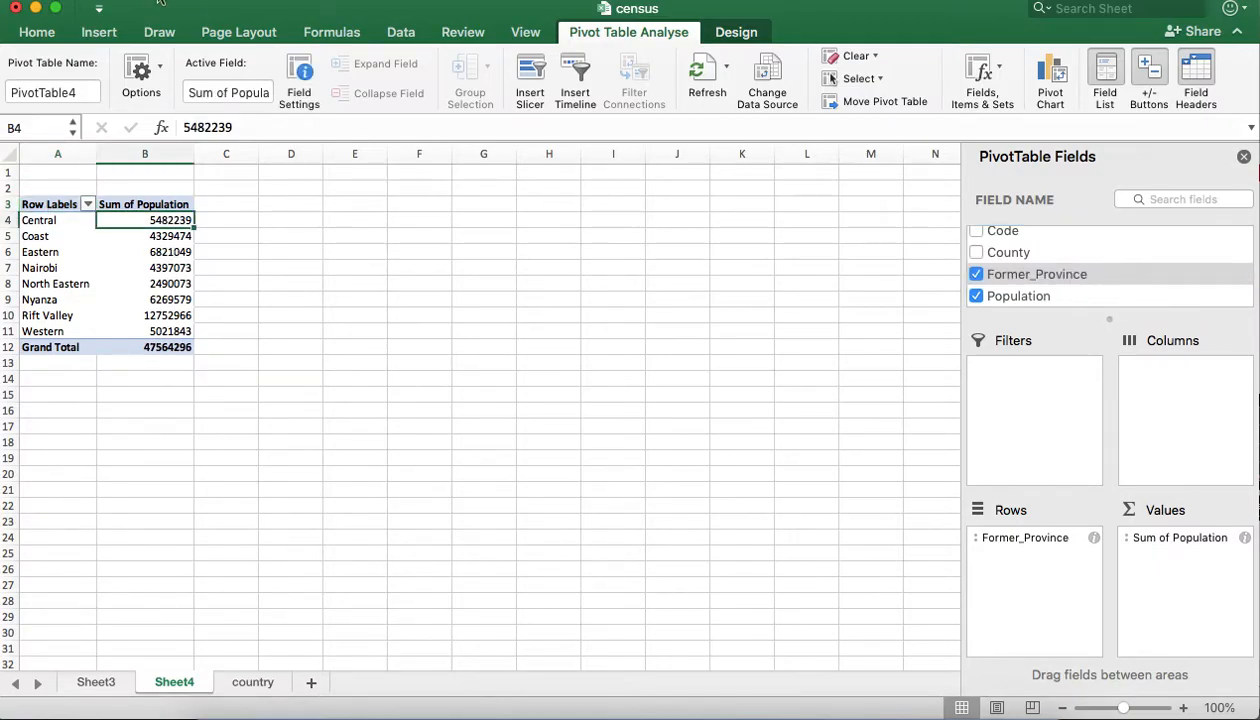
left_click(40, 33)
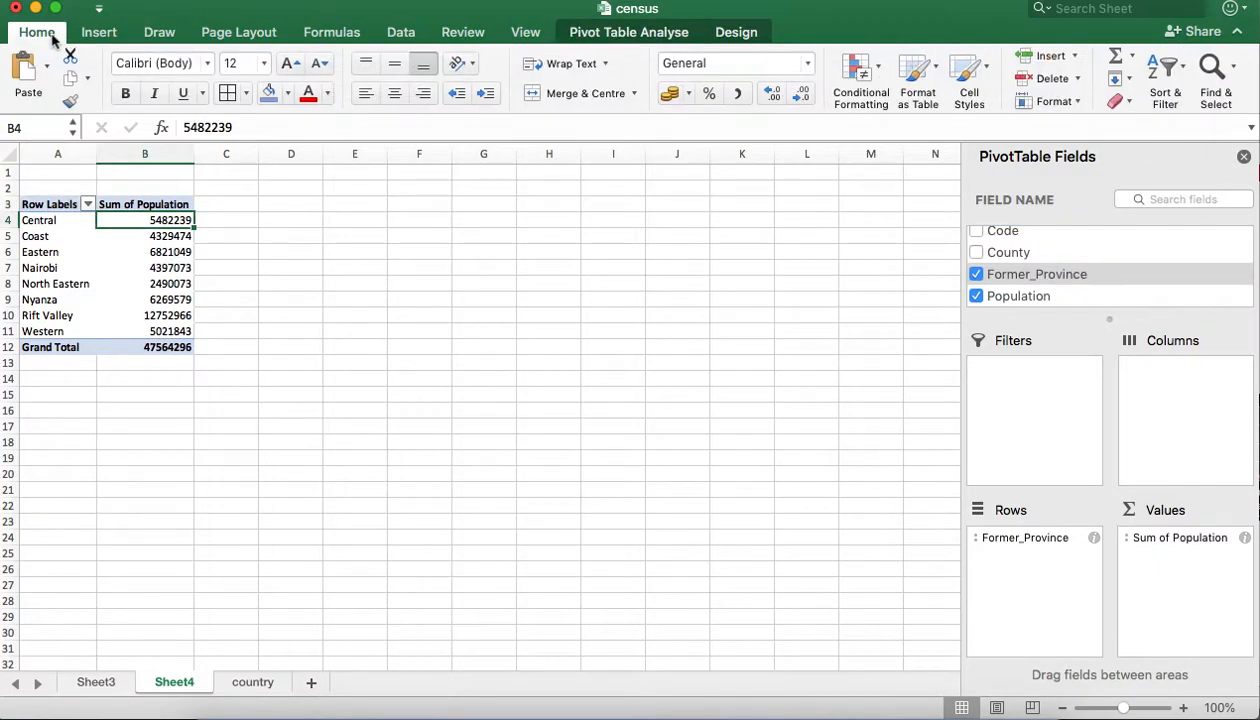
left_click(740, 94)
left_click(801, 94)
left_click(801, 94)
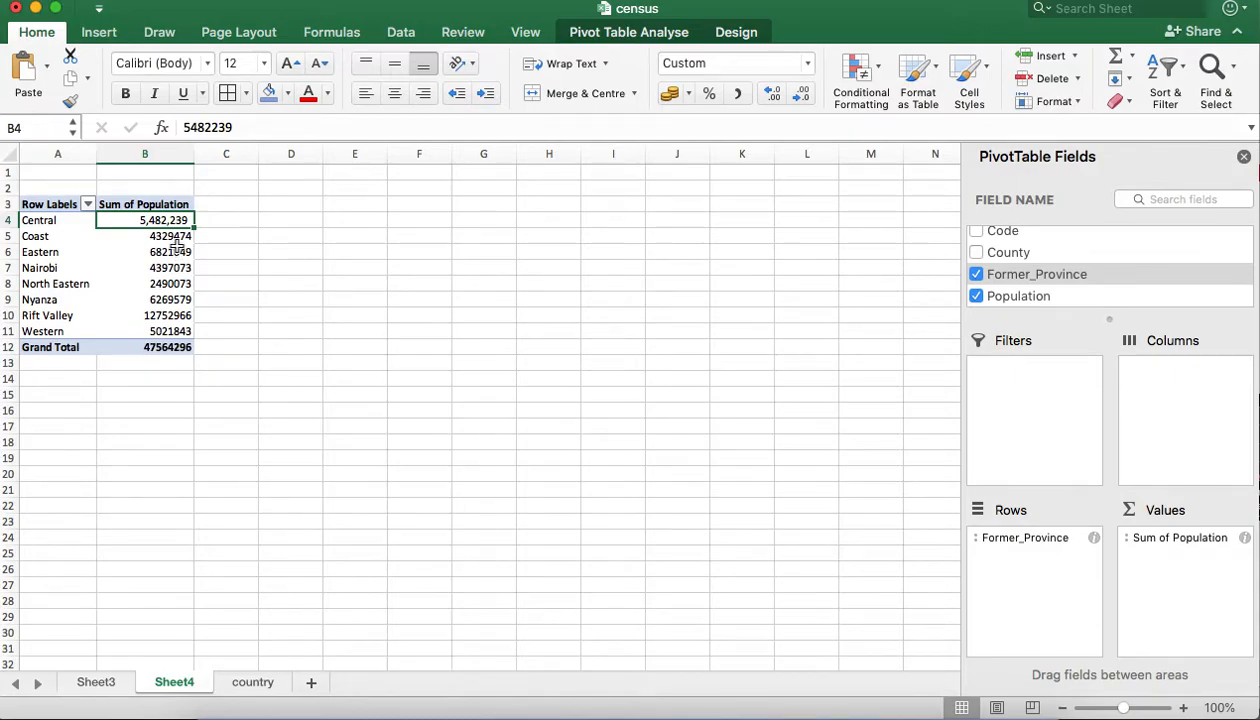
Check the sum of the Central county populations in D19:D23 of the country sheet against the pivot table's Central value
left_click(250, 686)
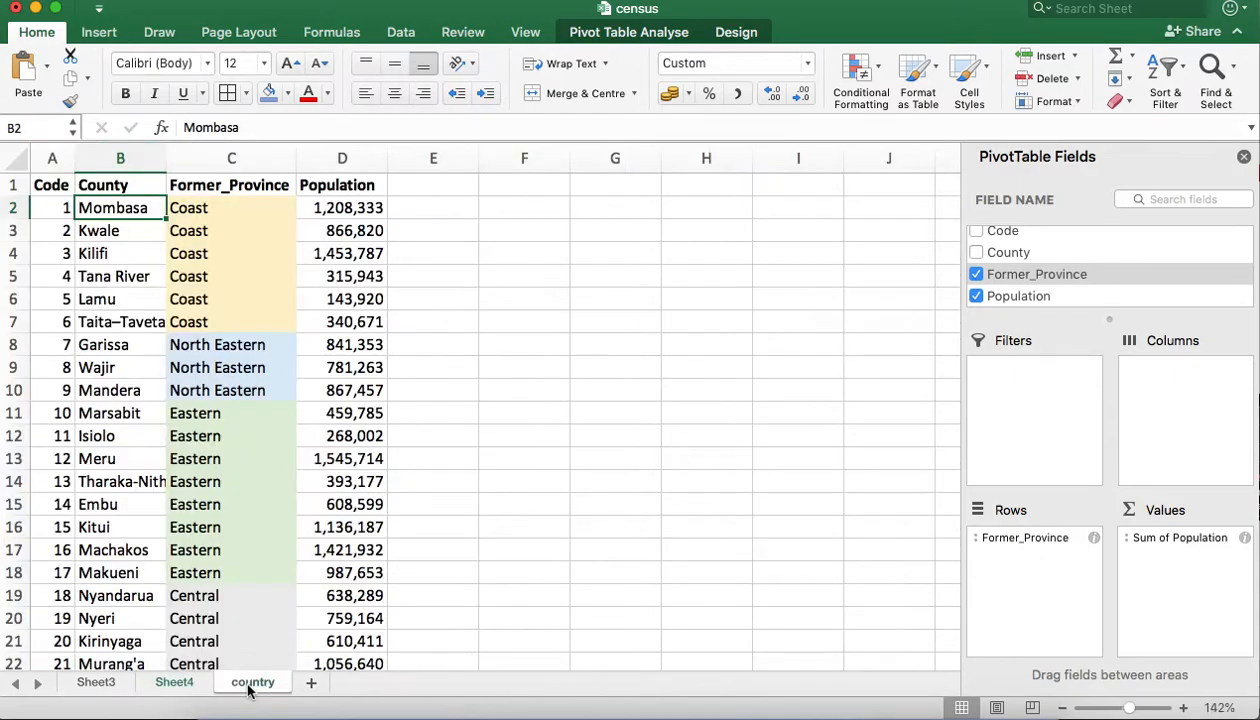
left_click(224, 185)
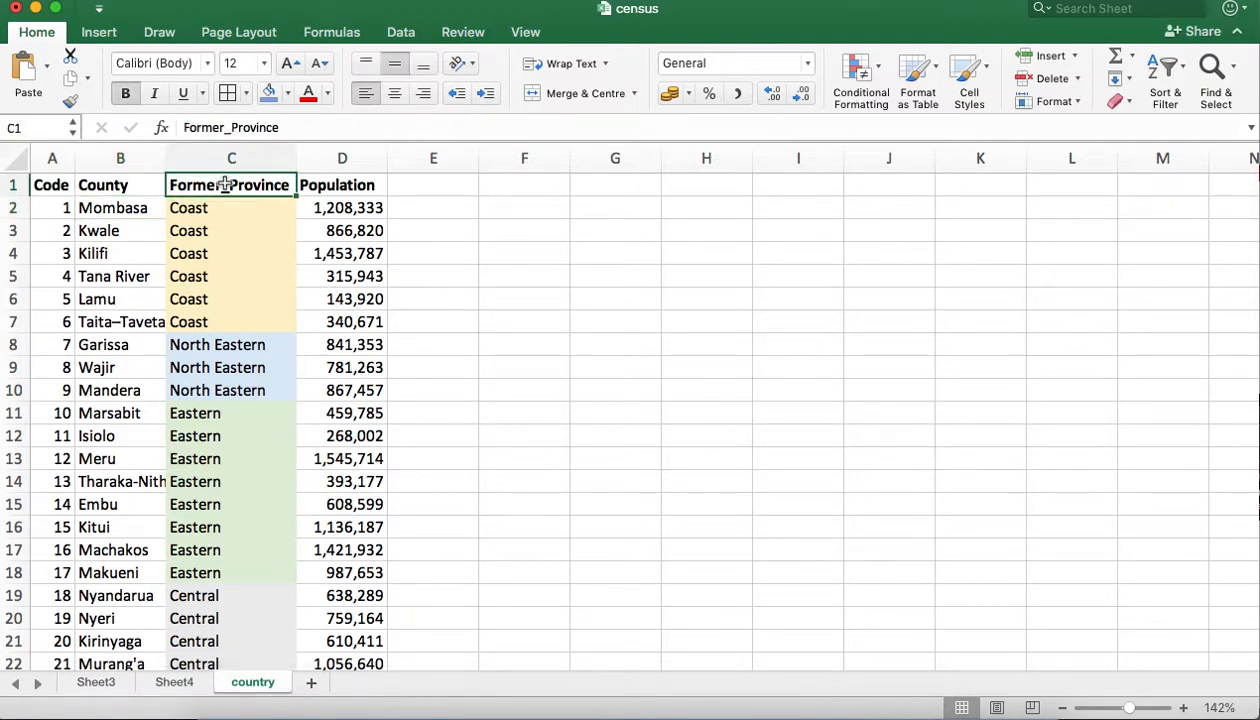
key("shift+super+l")
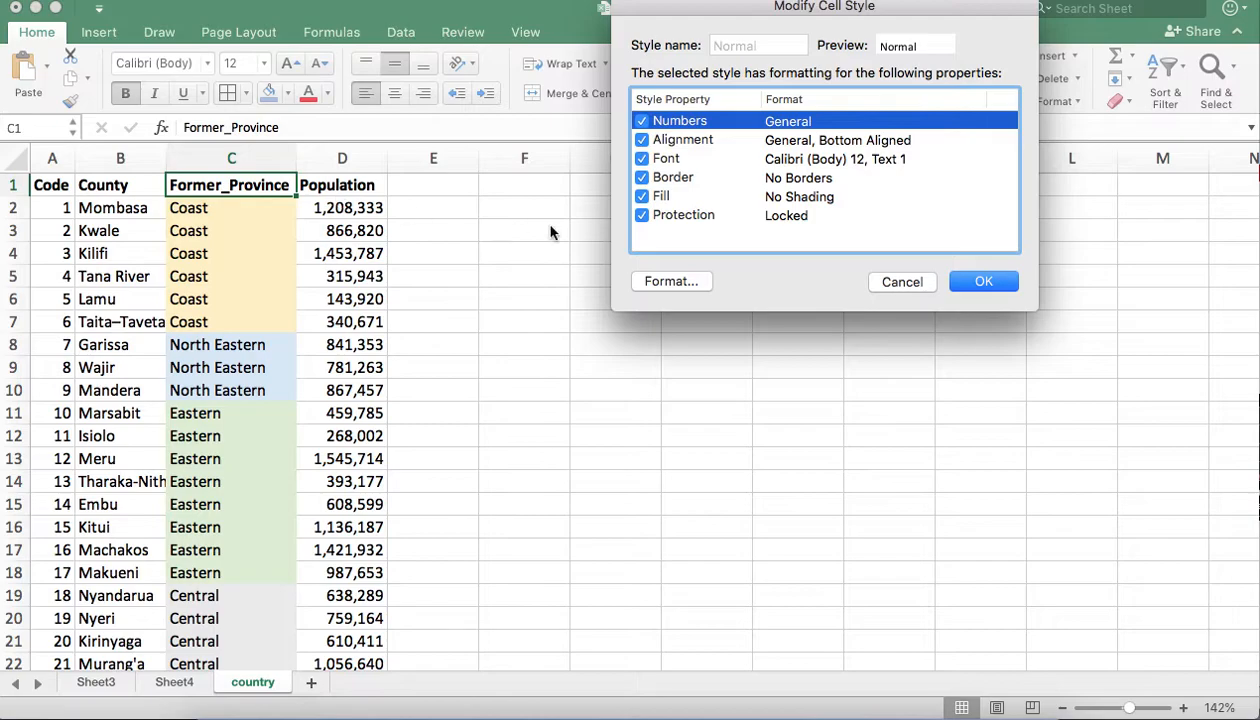
left_click(903, 282)
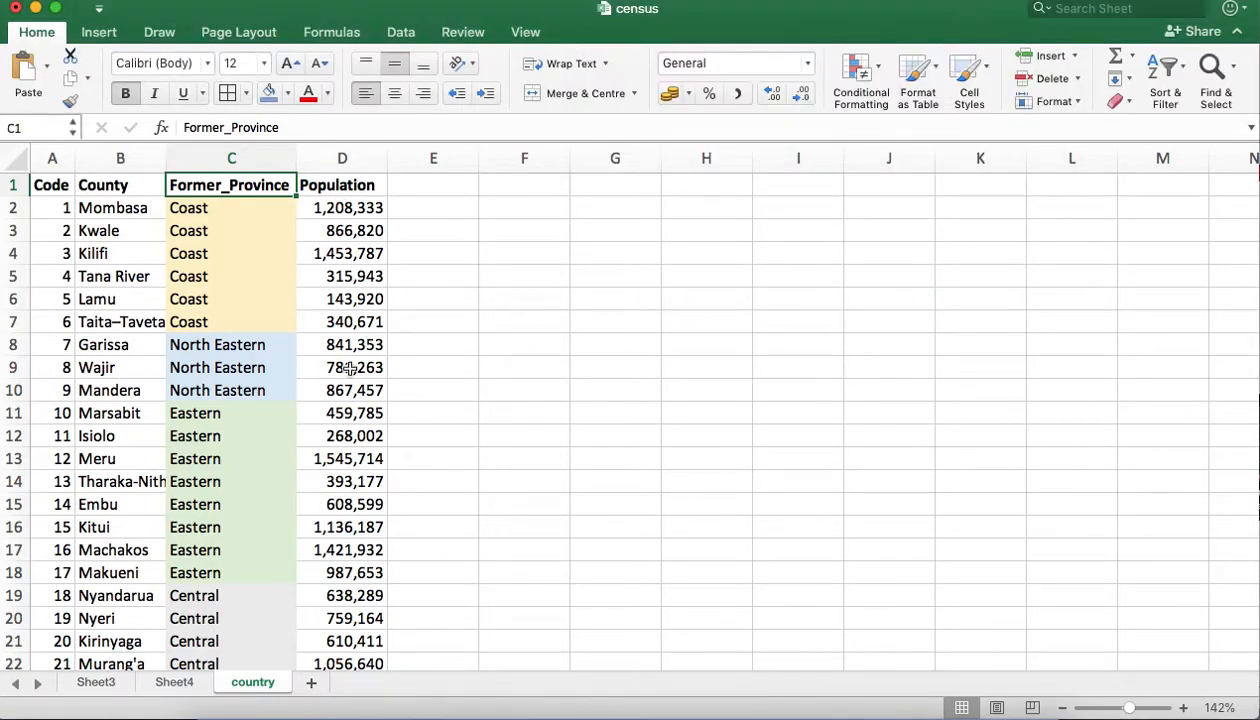
scroll(242, 396, "down", 2)
scroll(242, 396, "down", 5)
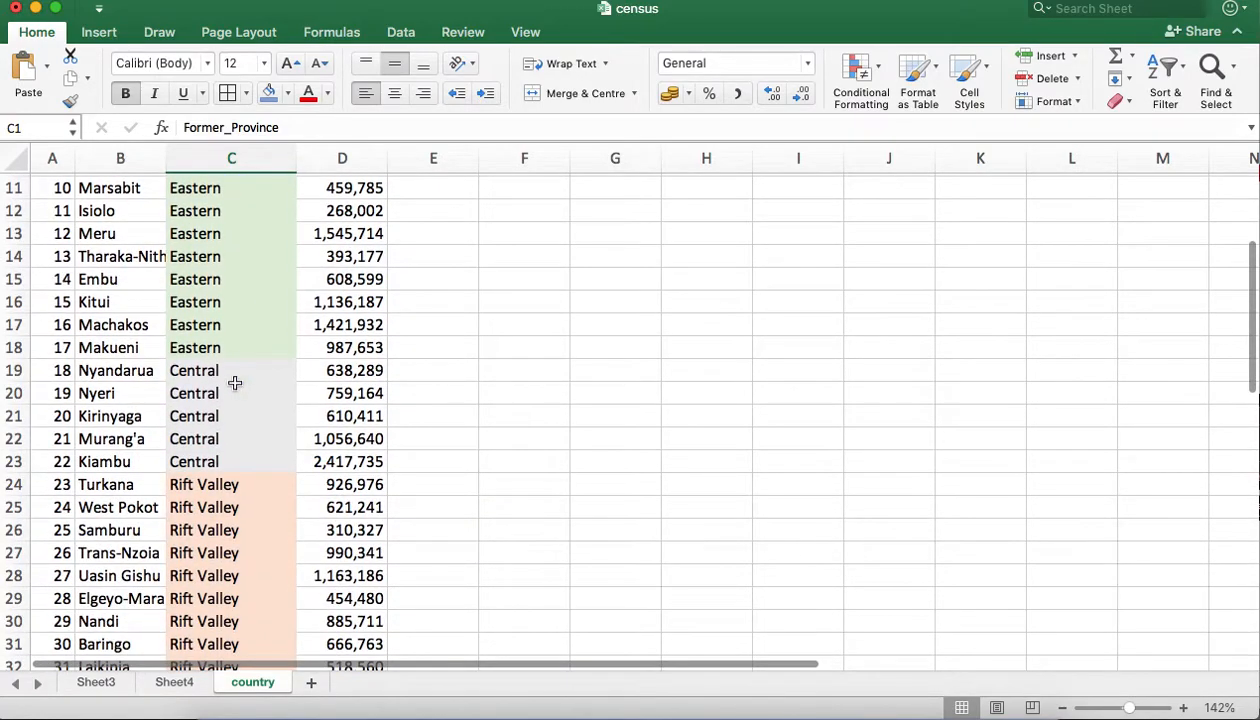
left_click(320, 370)
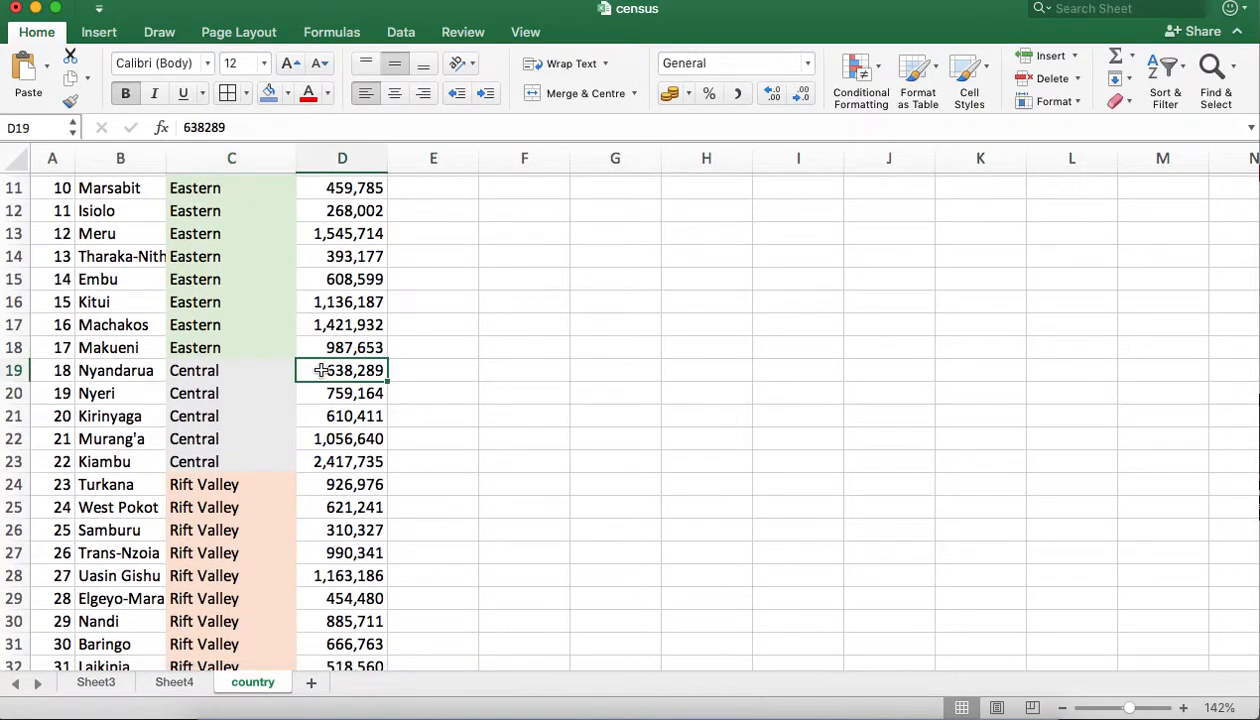
left_click(320, 460, "shift")
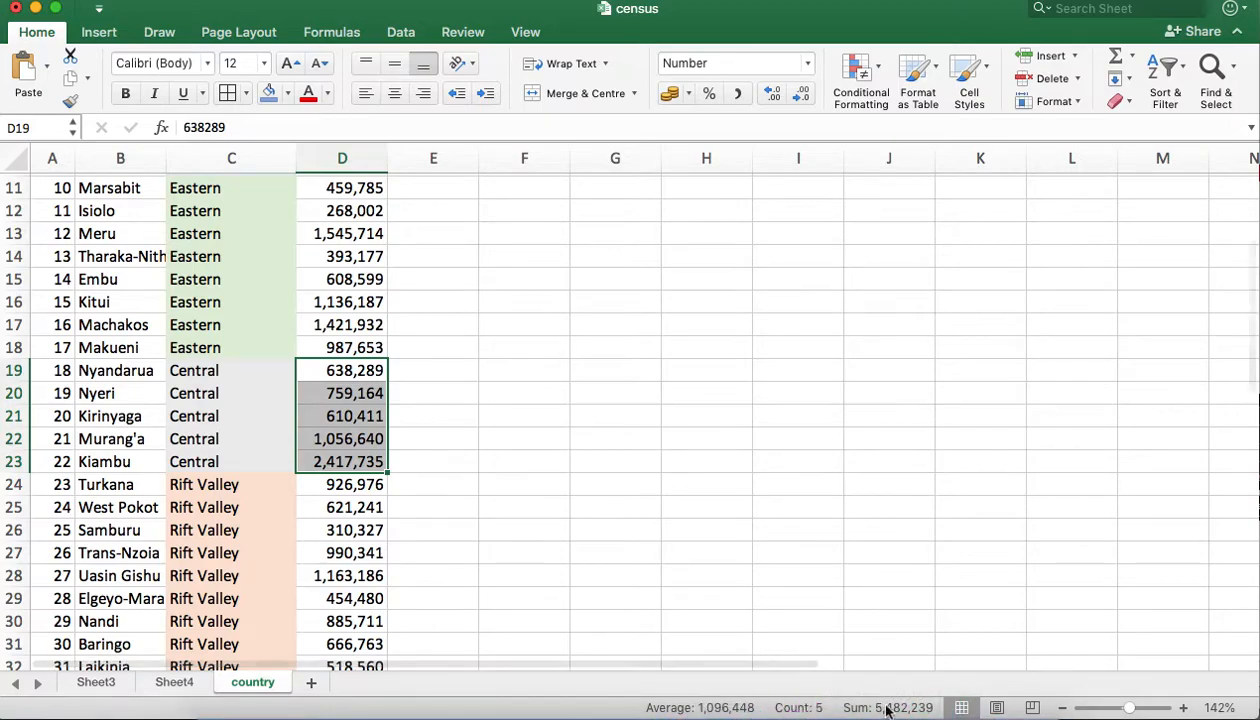
left_click(174, 682)
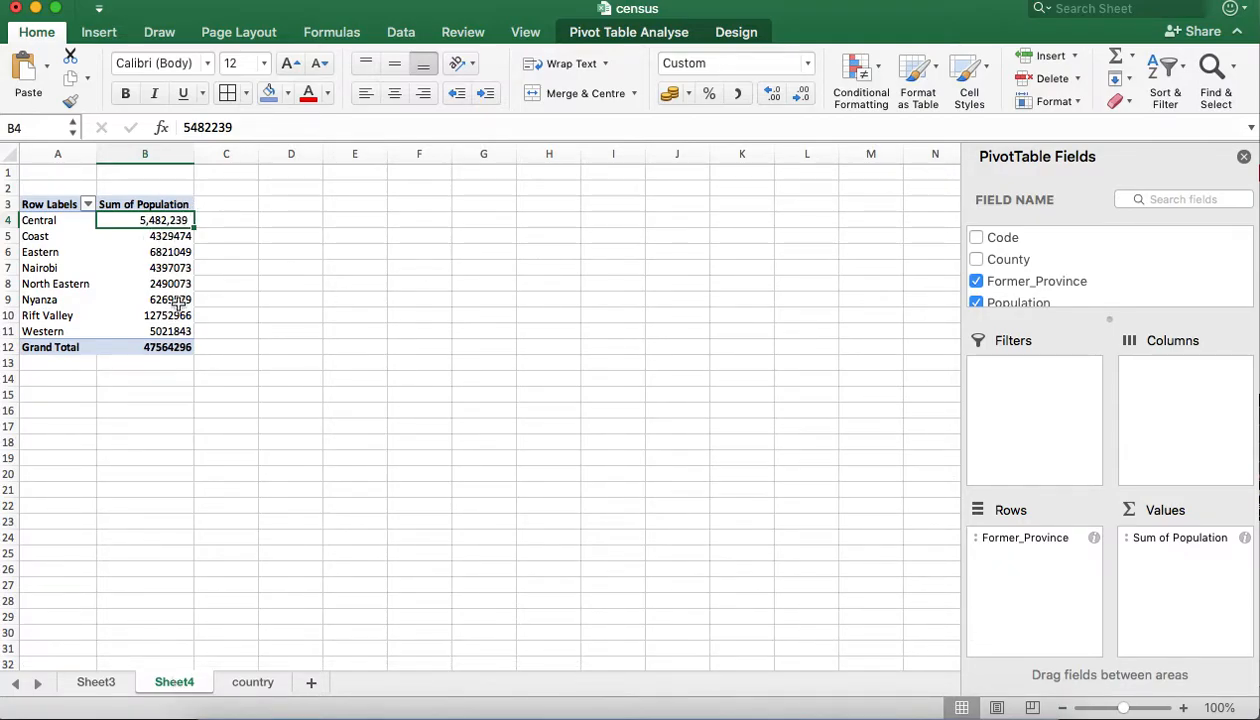
Undo the decimal reductions on the Central population and replace Former_Province with County as the pivot table's row field
left_click(1052, 548)
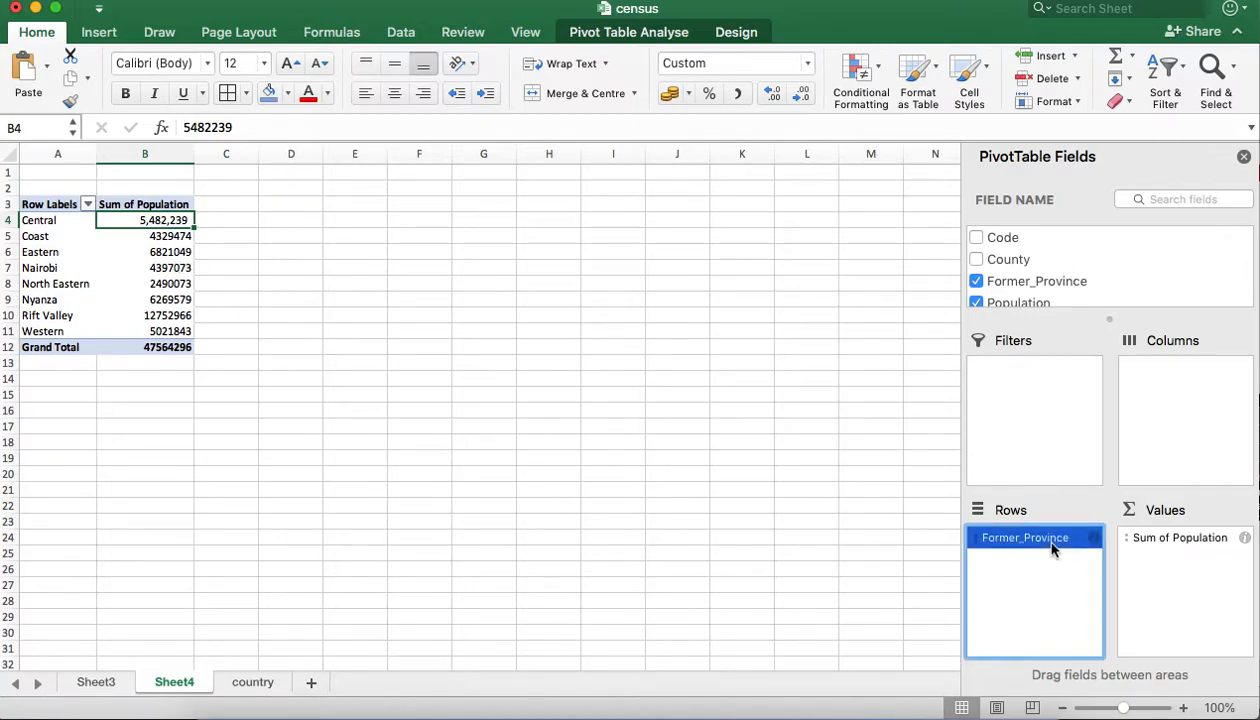
key("super+z")
key("super+z")
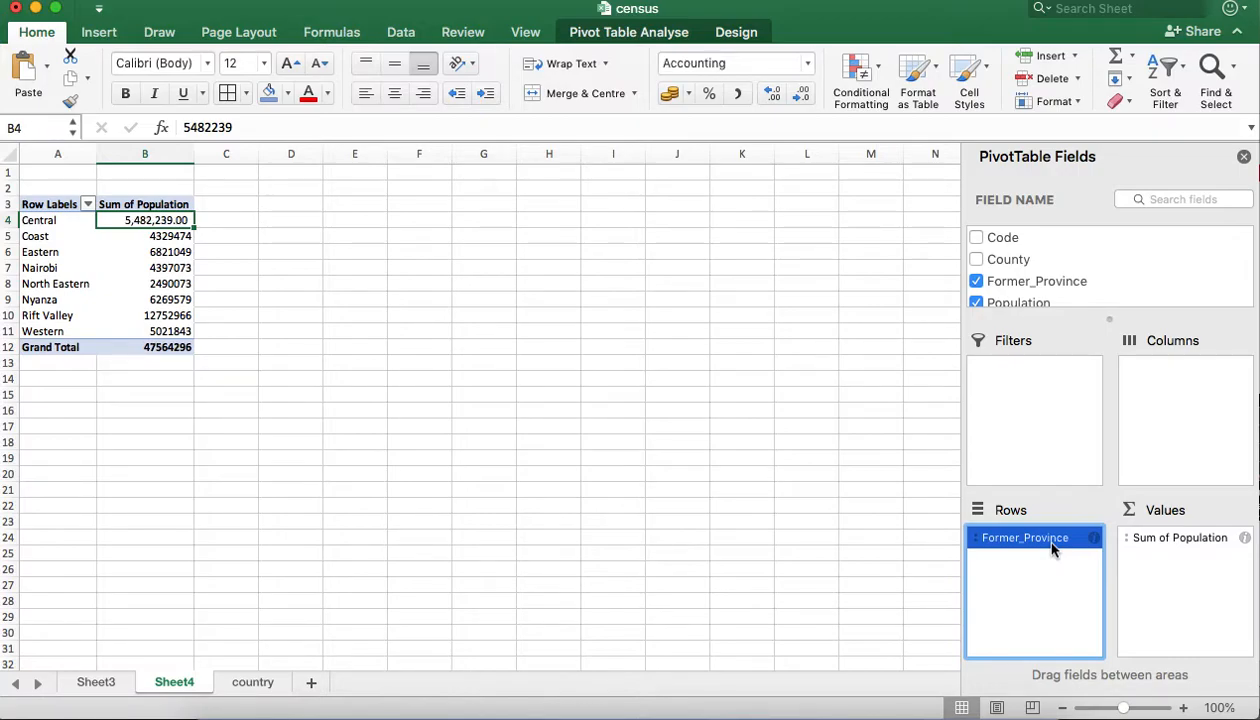
left_click_drag(1052, 548, 1035, 506)
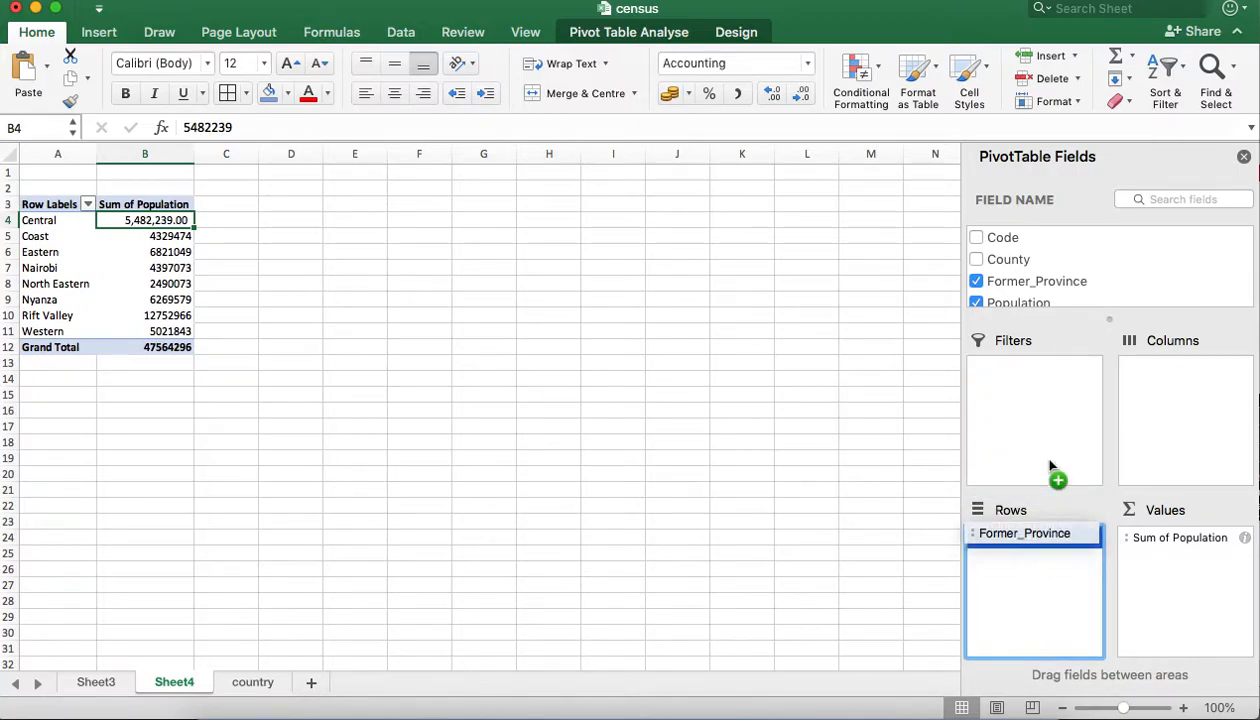
left_click_drag(1097, 268, 1089, 270)
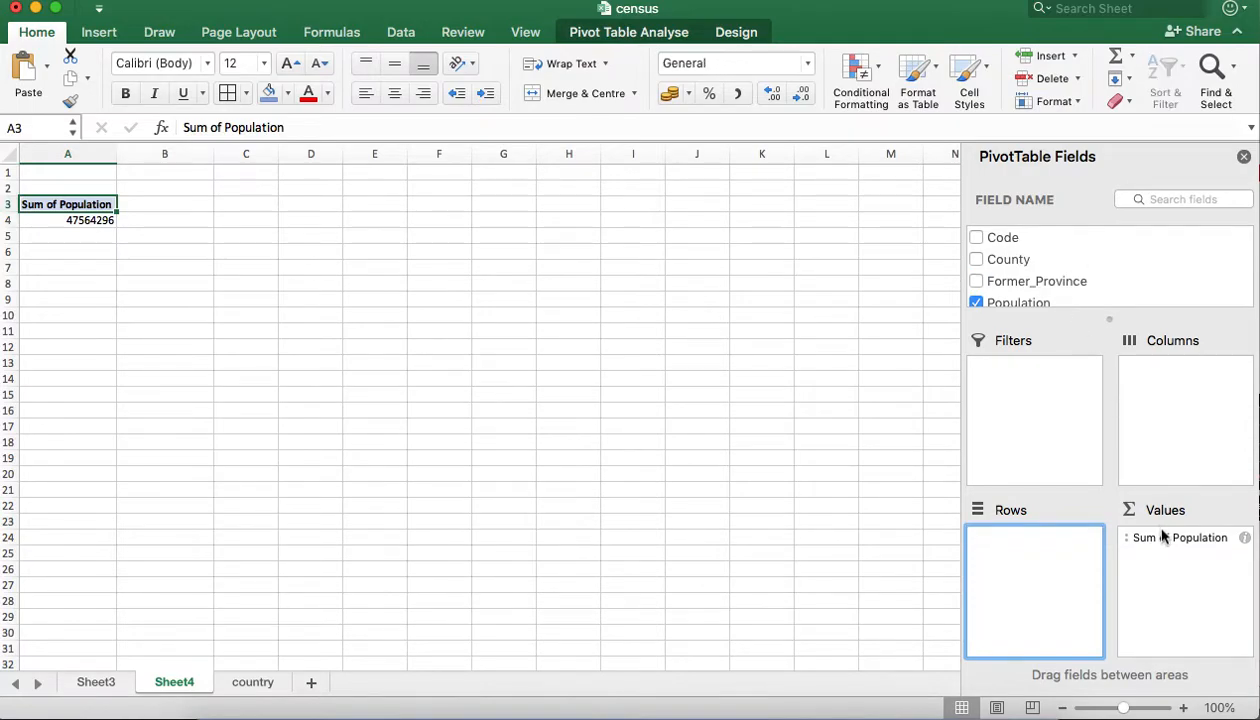
left_click_drag(1008, 260, 1052, 563)
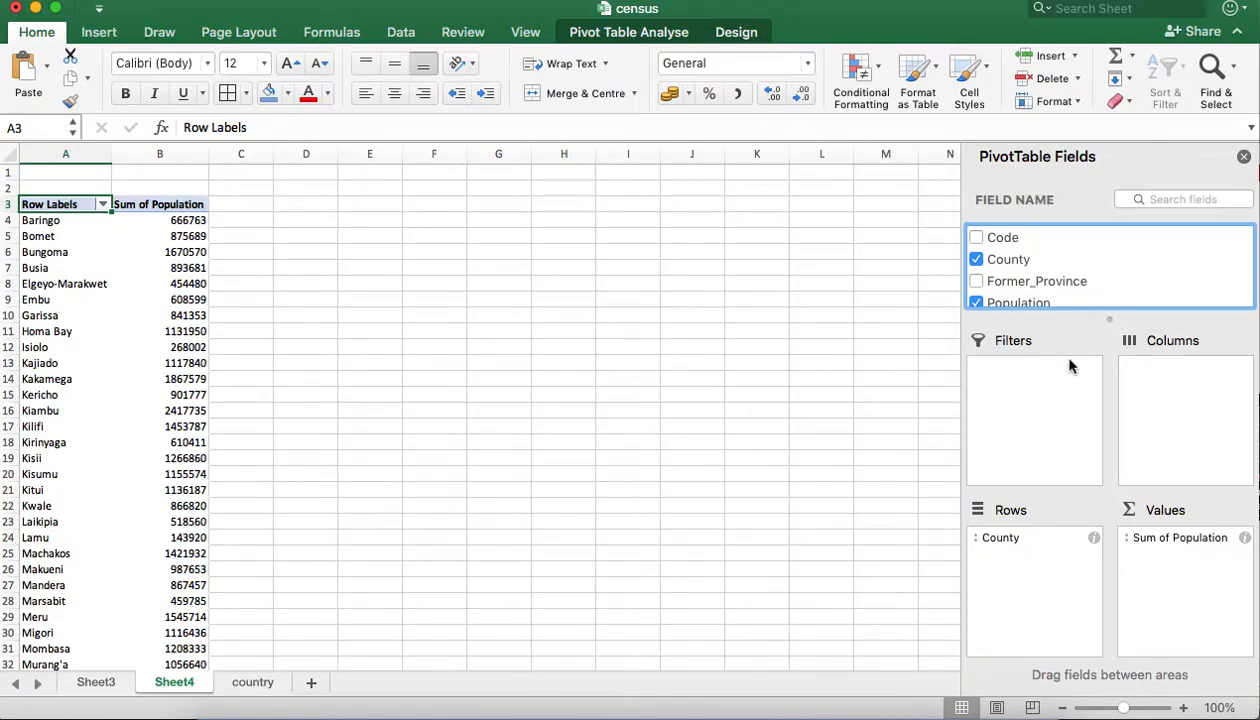
Add Former_Province as the pivot table's report filter
left_click_drag(1058, 285, 1046, 385)
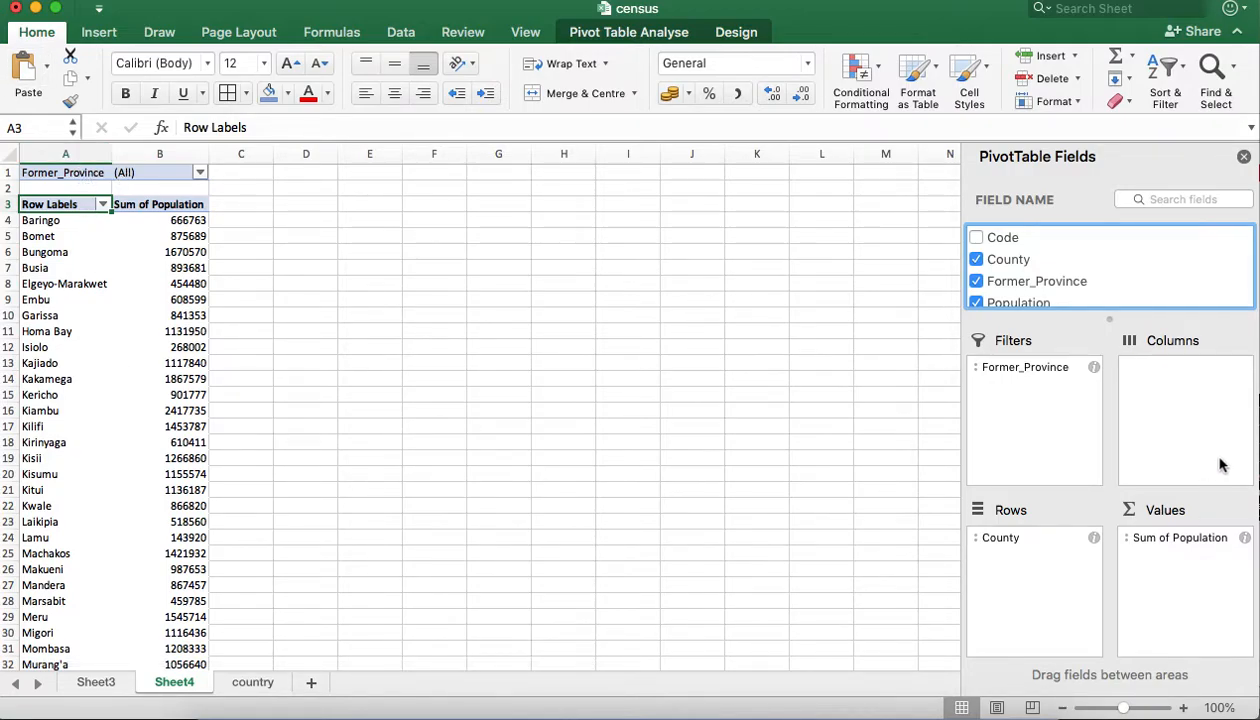
Try Code as the pivot table's column field and undo it
left_click(1003, 235)
left_click_drag(1003, 240, 1181, 410)
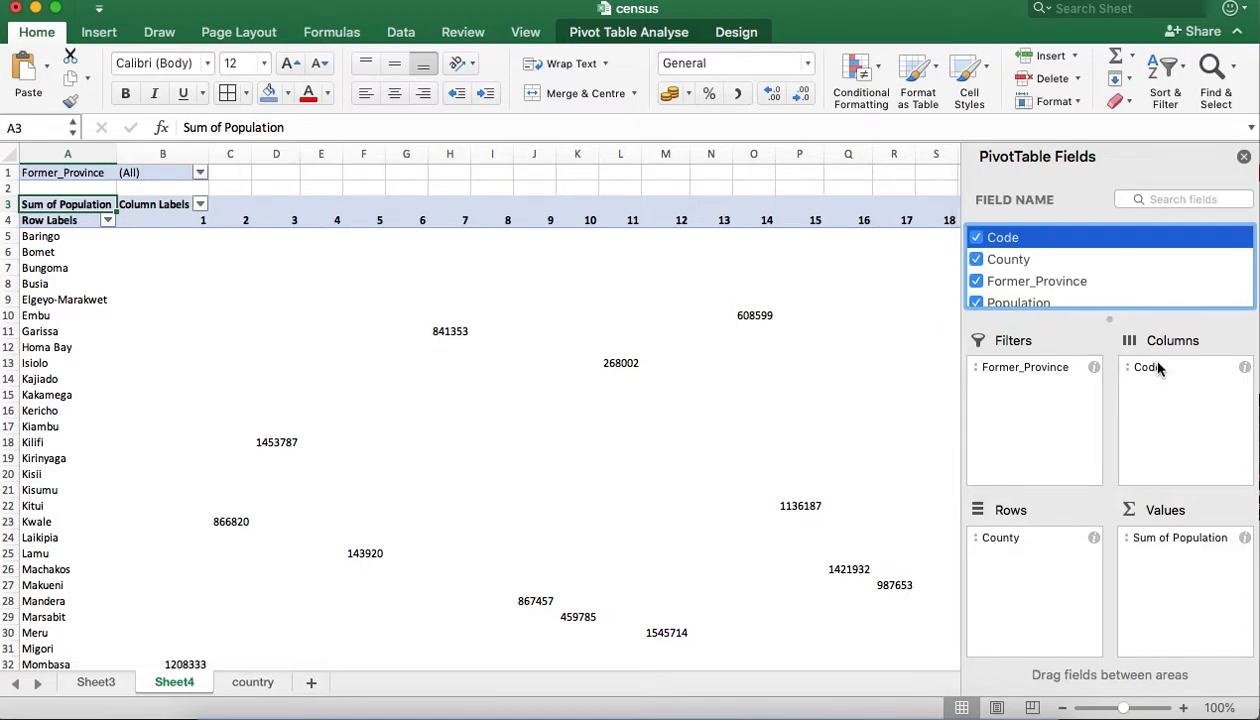
key("super+z")
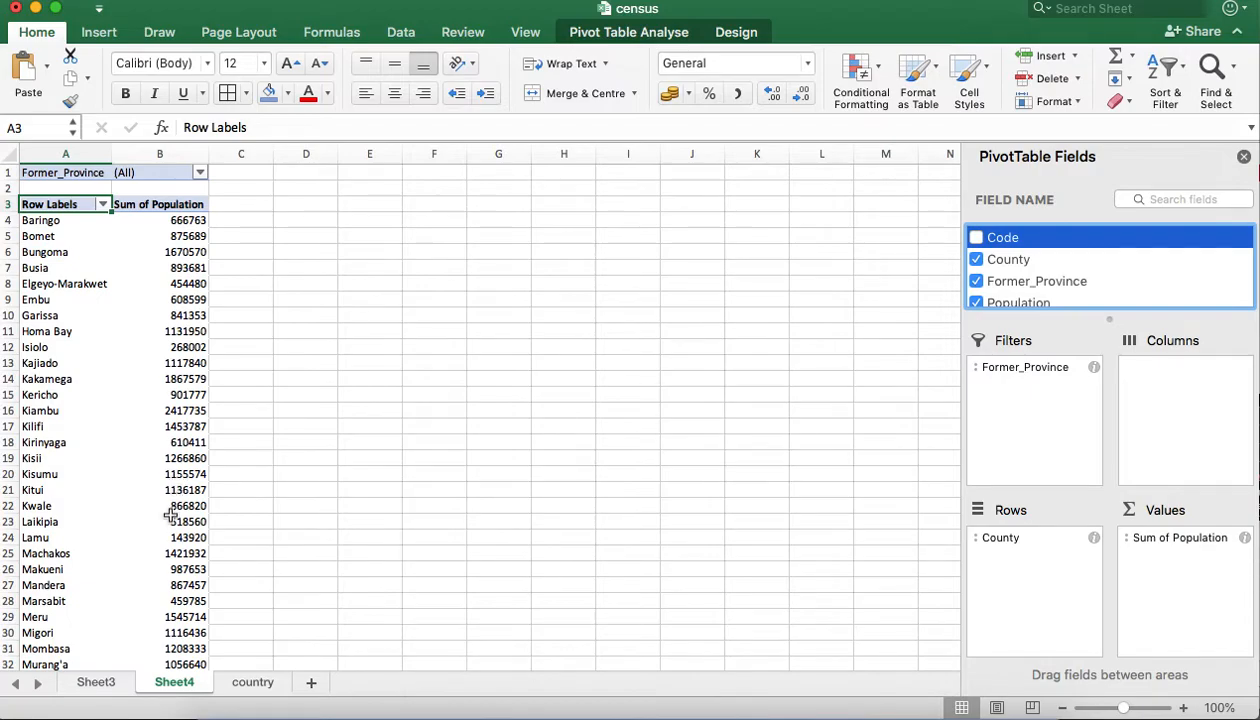
Rename the pivot table's Row Labels header in A3 as County
left_click(395, 364)
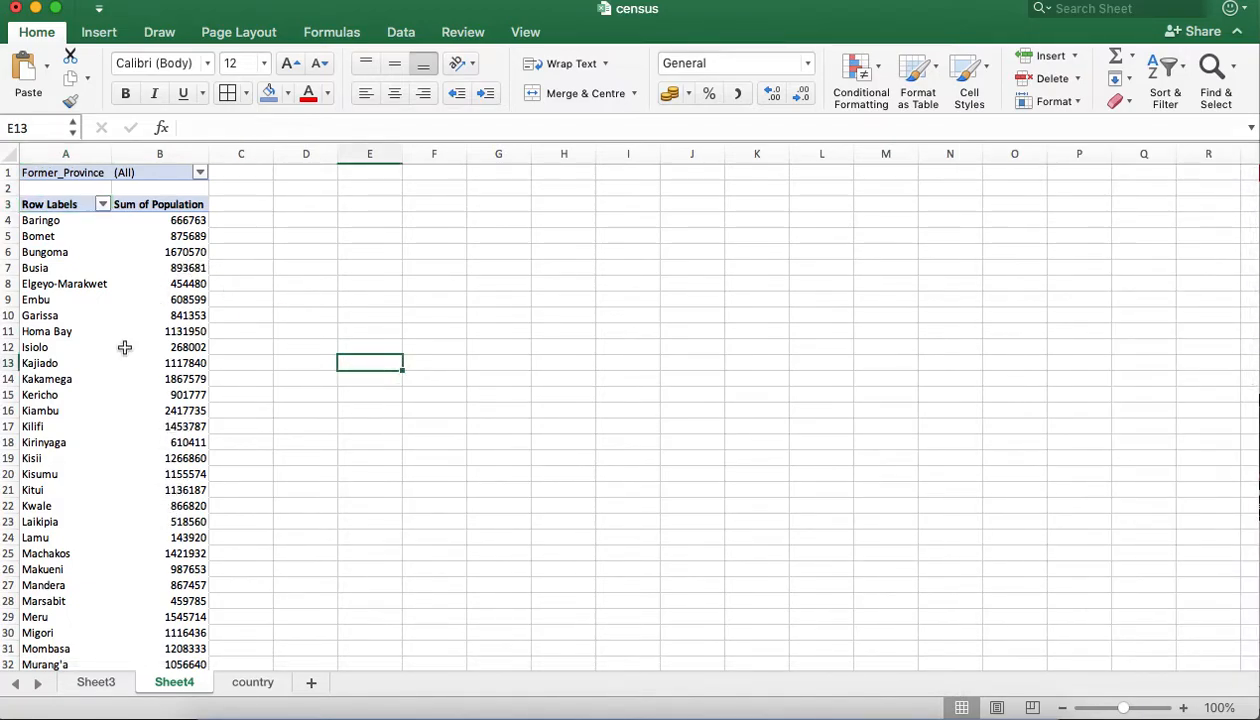
scroll(124, 347, "down", 7)
scroll(124, 347, "up", 7)
left_click(66, 204)
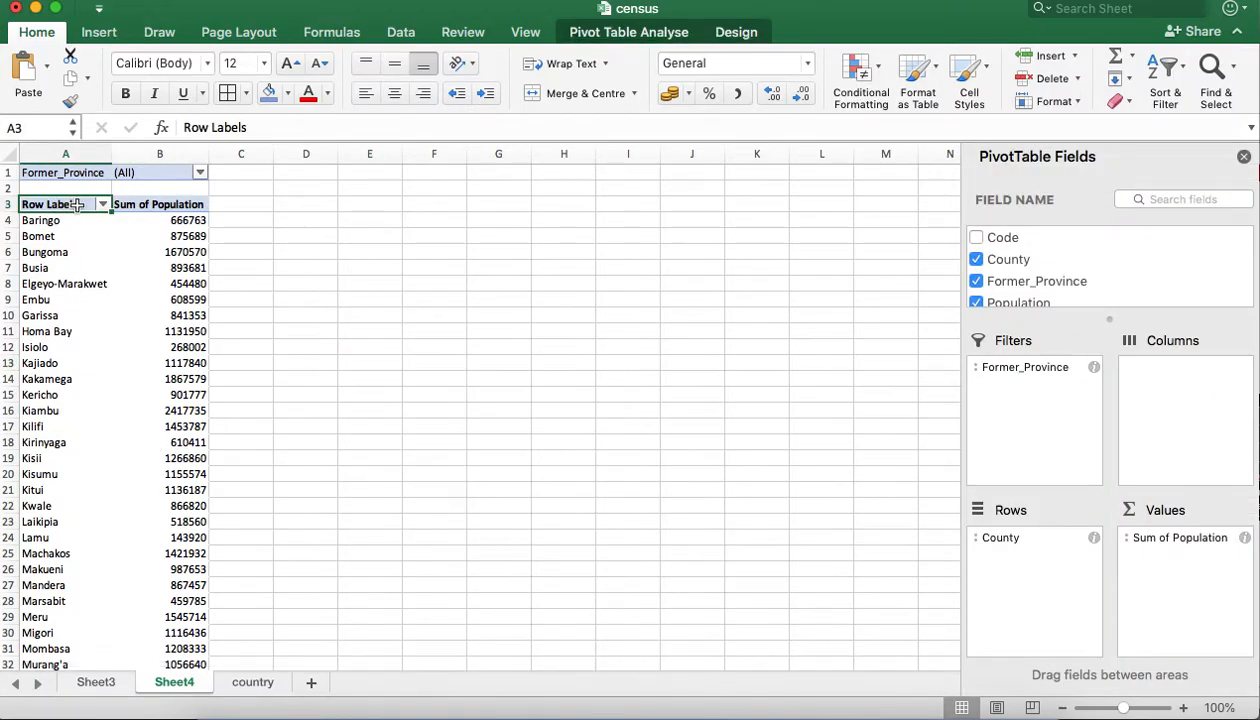
double_click(76, 204)
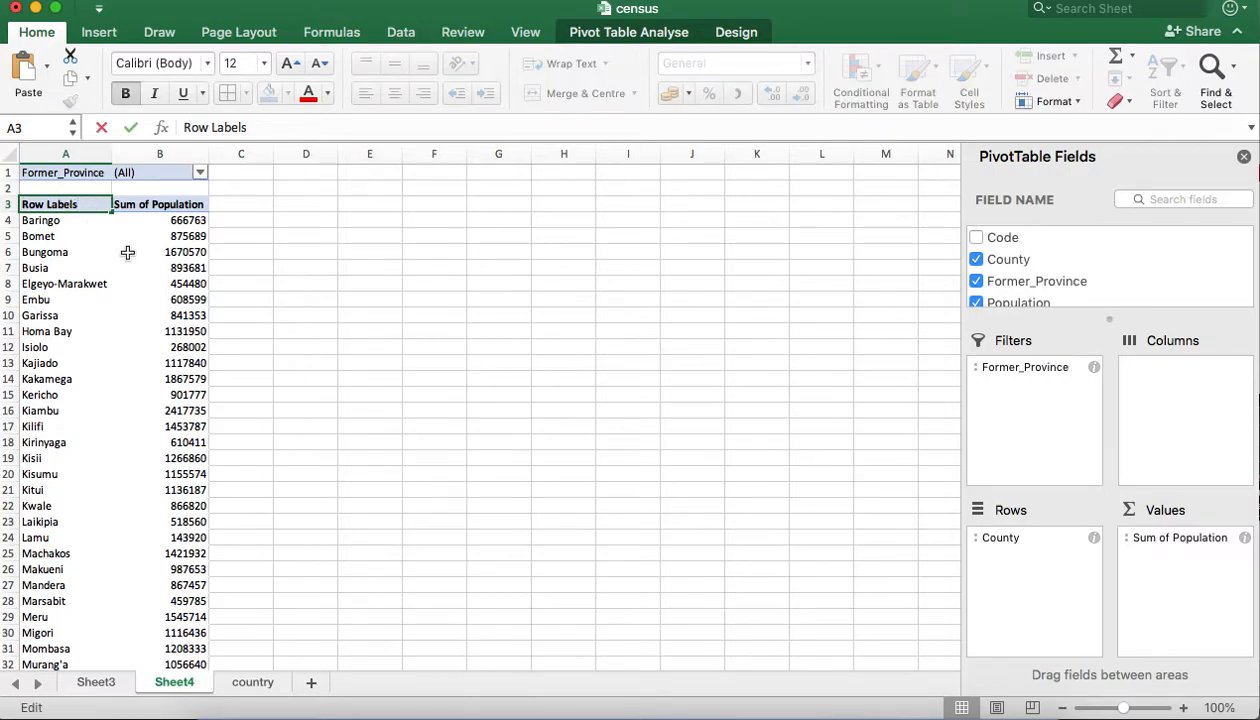
key("BackSpace")
key("BackSpace")
key("BackSpace")
key("BackSpace")
key("BackSpace")
key("BackSpace")
key("BackSpace")
key("BackSpace")
key("BackSpace")
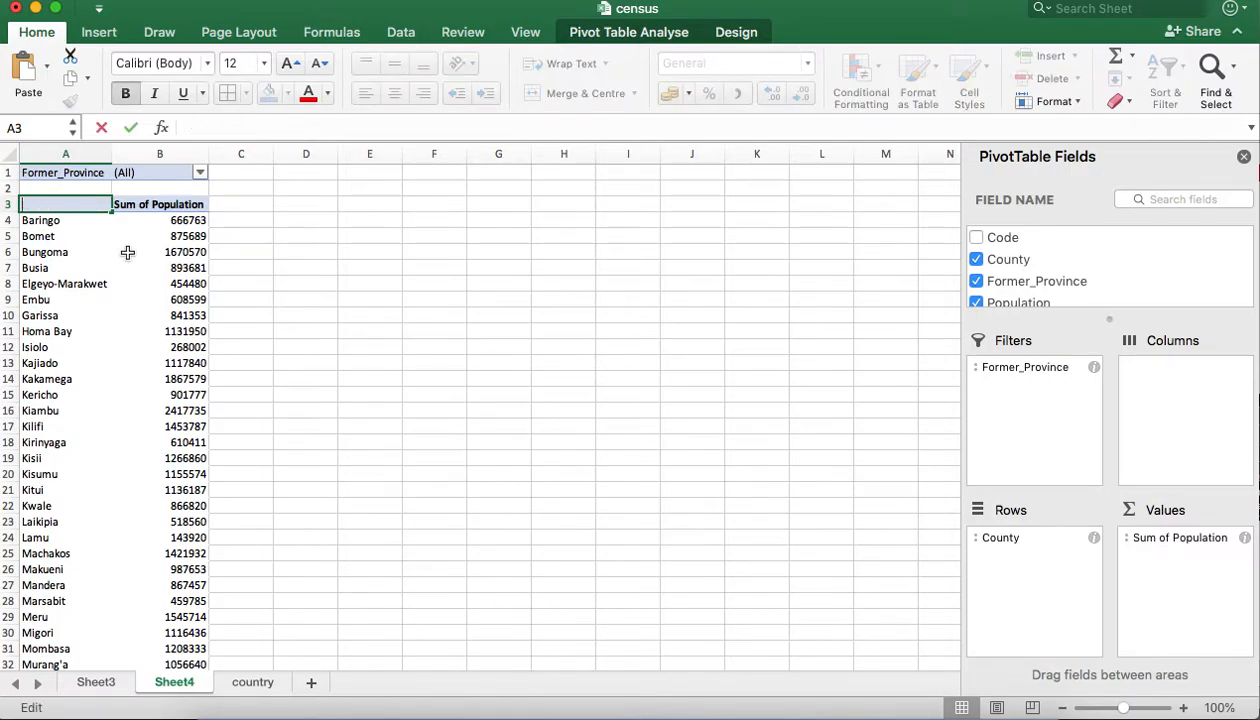
type("COUNTY")
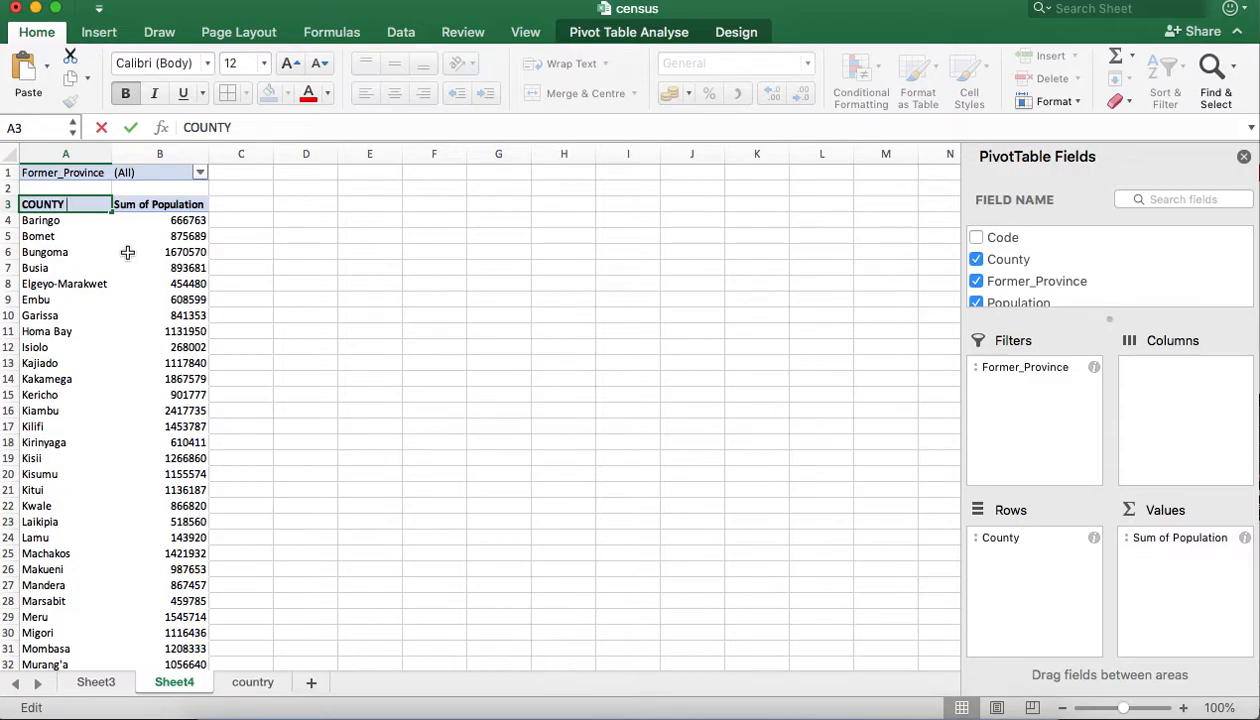
key("BackSpace")
key("BackSpace")
key("BackSpace")
type("unty Names")
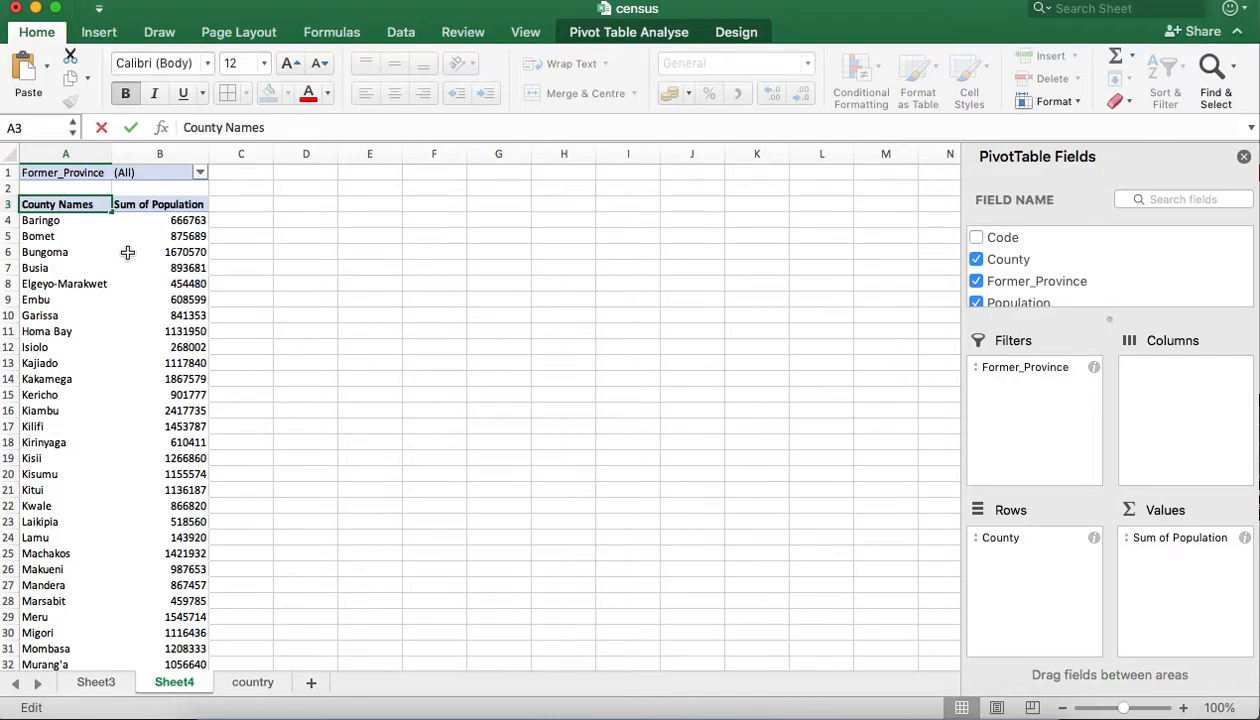
key("BackSpace")
key("BackSpace")
key("BackSpace")
key("BackSpace")
key("BackSpace")
key("BackSpace")
key("Return")
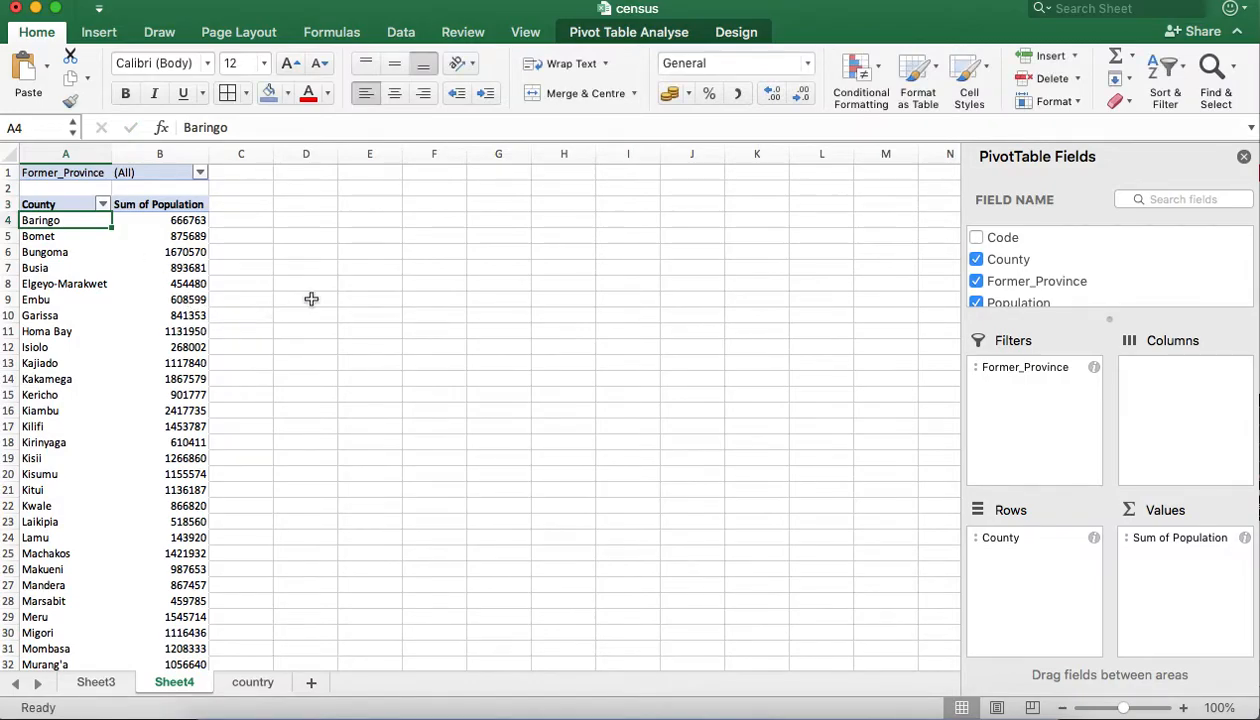
left_click(311, 299)
left_click(155, 205)
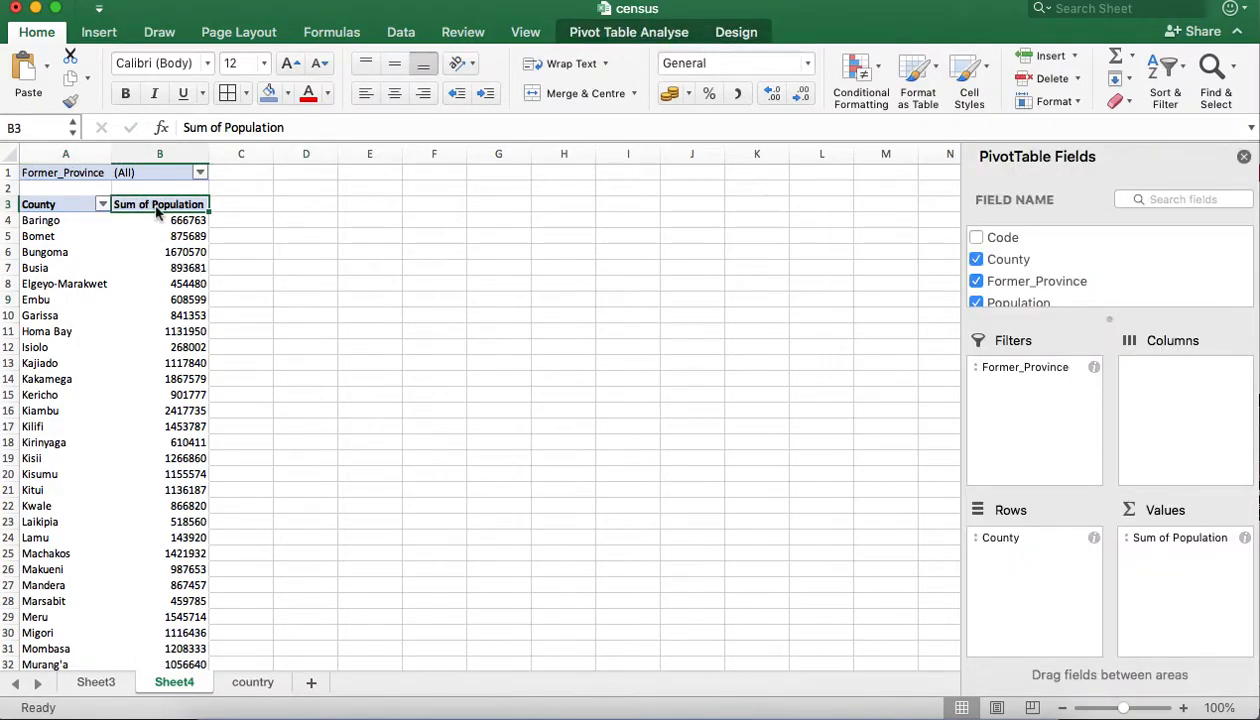
double_click(156, 207)
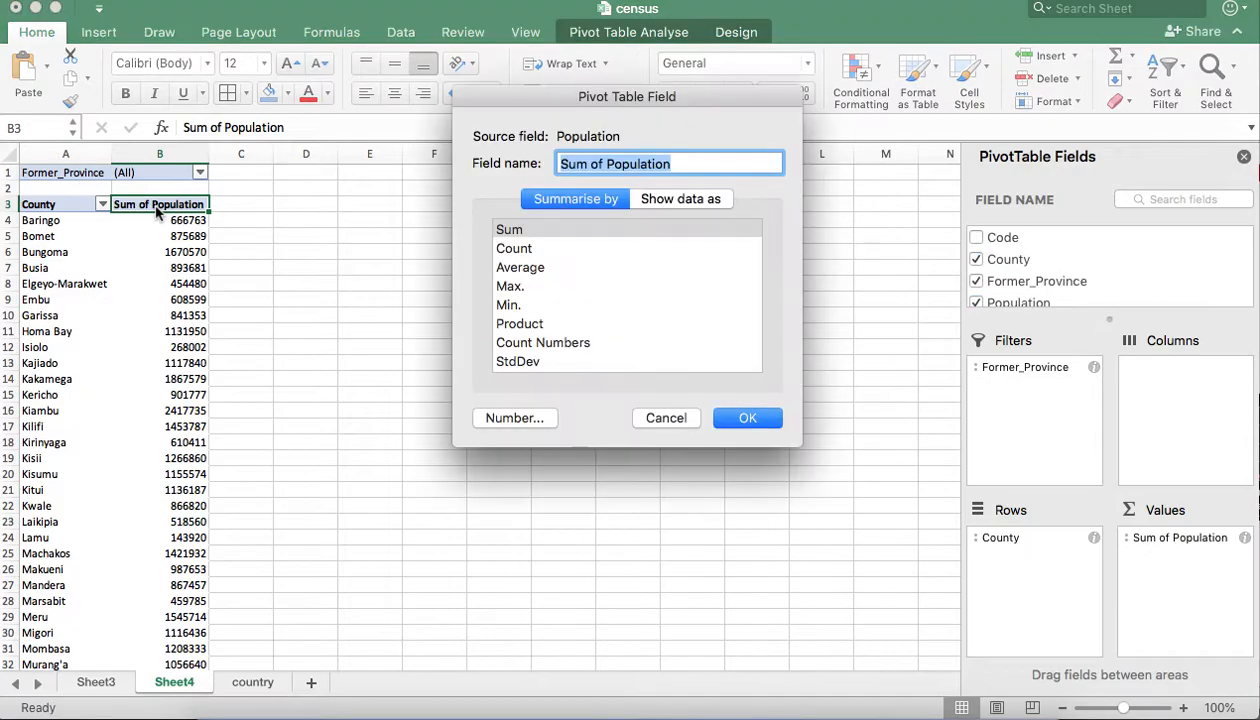
left_click(665, 418)
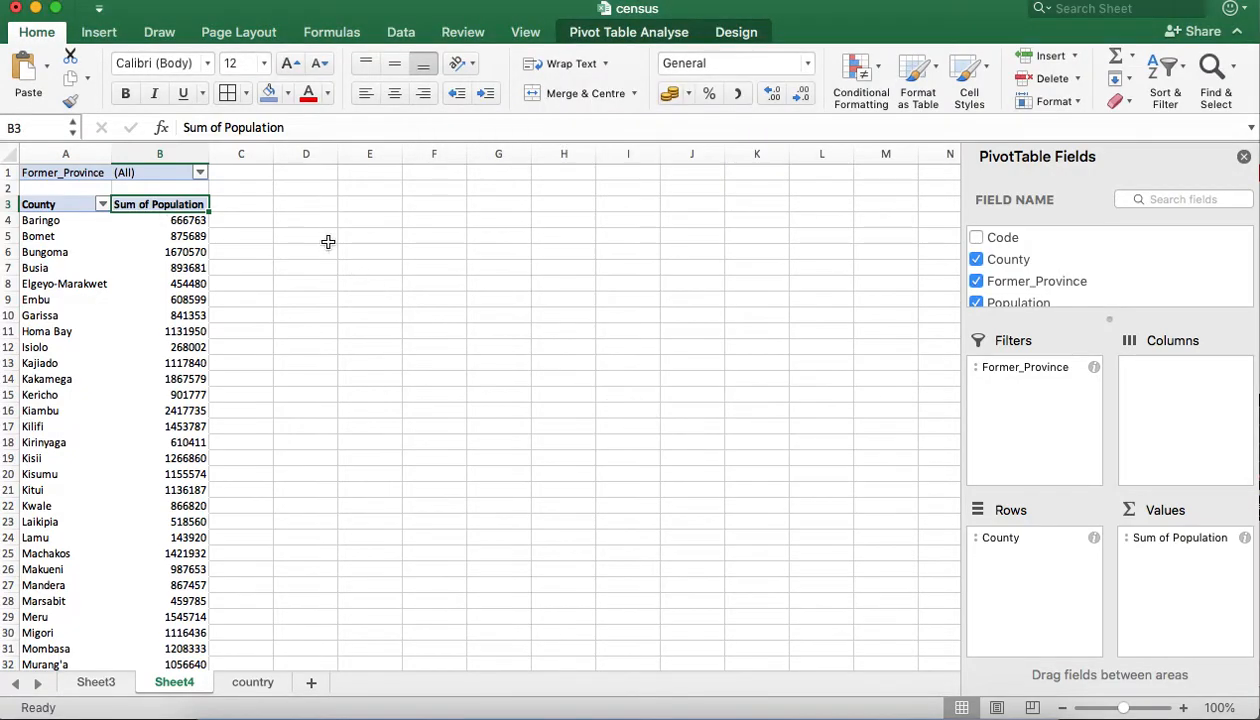
Try to shorten the Sum of Population header in B3 to Population
left_click(223, 127)
key("BackSpace")
key("BackSpace")
key("BackSpace")
key("BackSpace")
key("BackSpace")
key("BackSpace")
key("BackSpace")
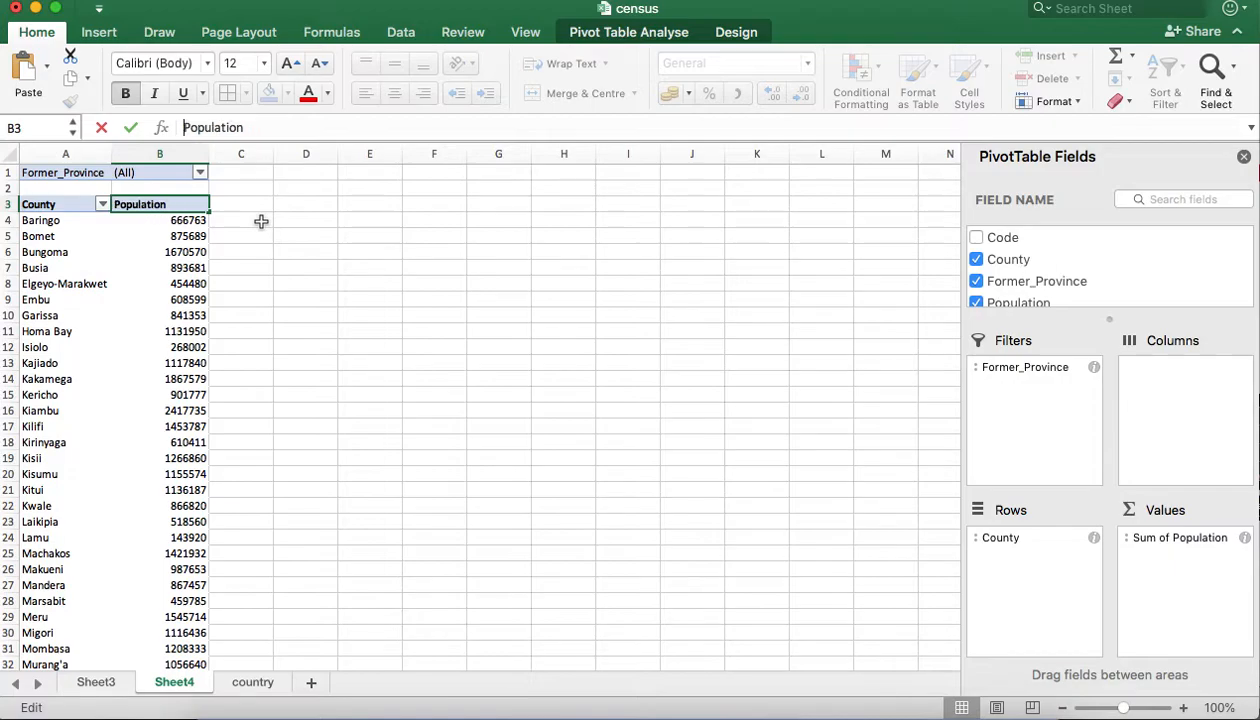
type("Tot")
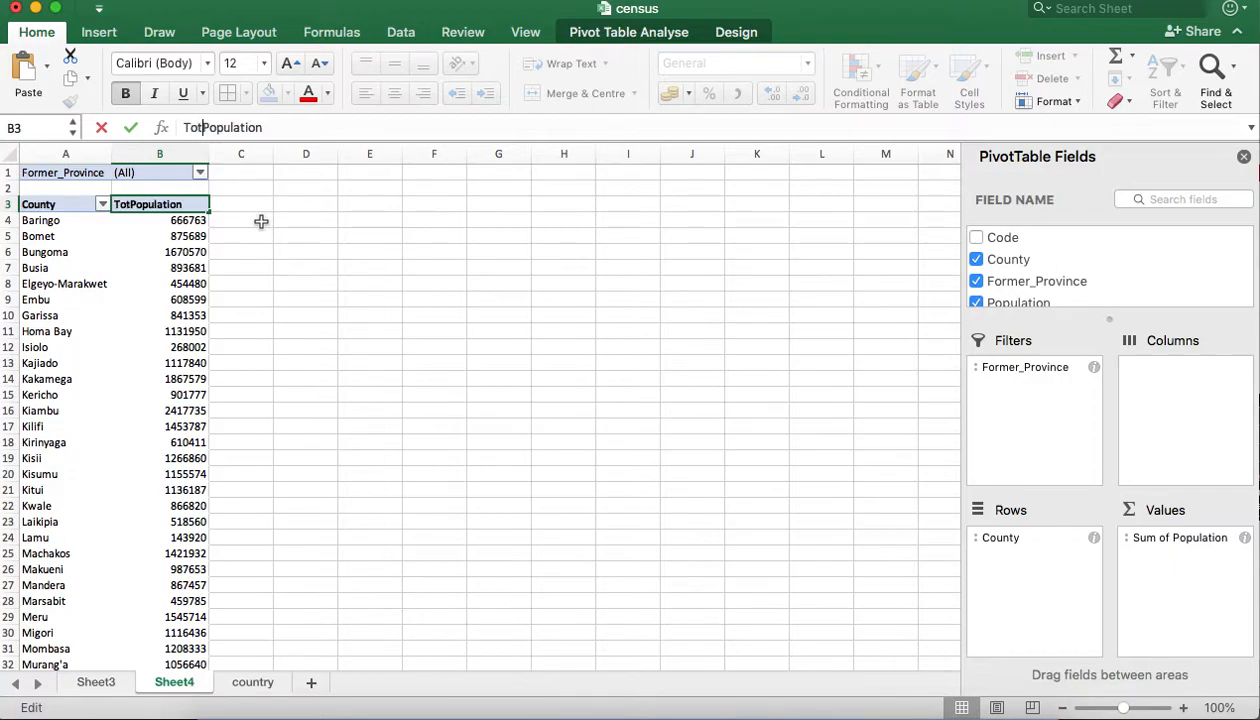
type("al")
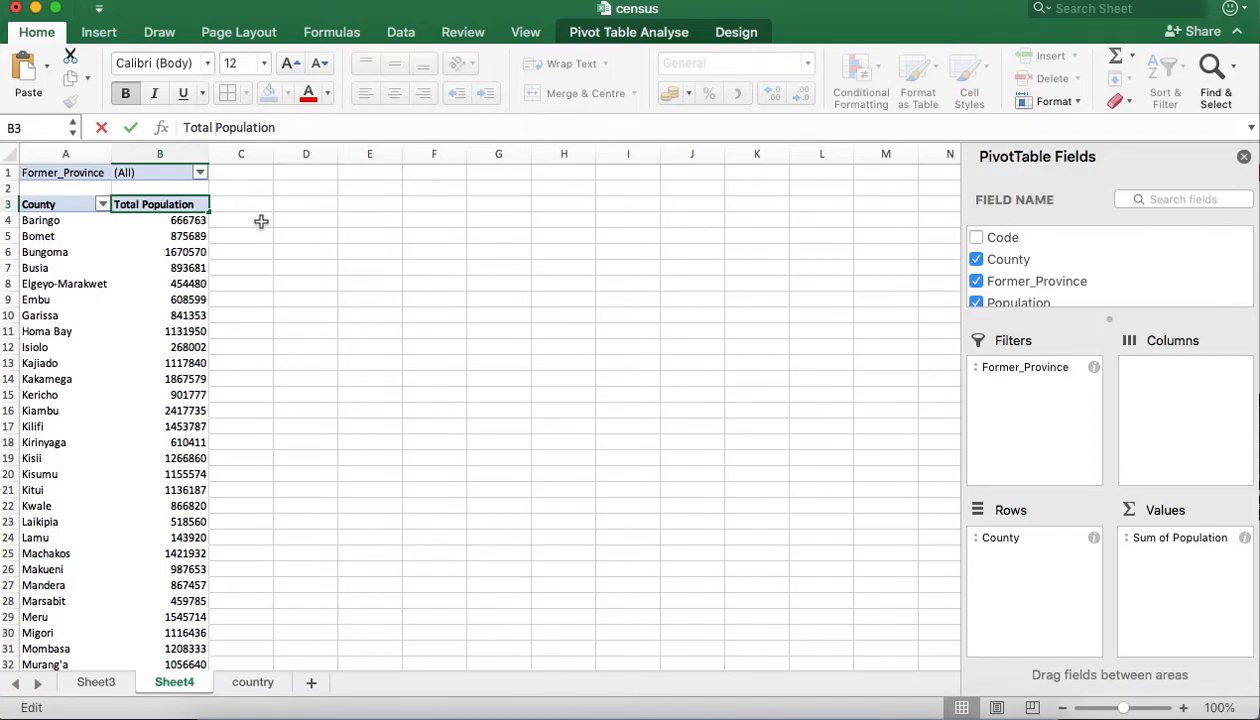
key("BackSpace")
key("BackSpace")
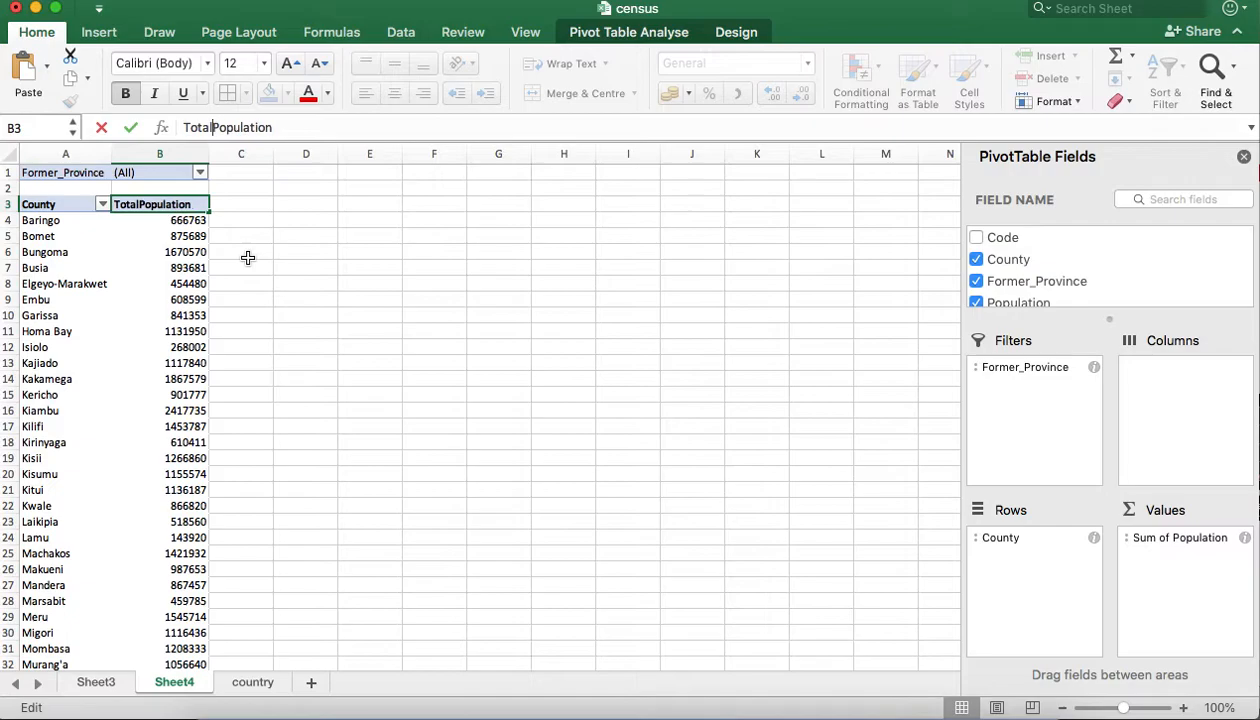
key("BackSpace")
key("BackSpace")
key("BackSpace")
key("BackSpace")
key("Return")
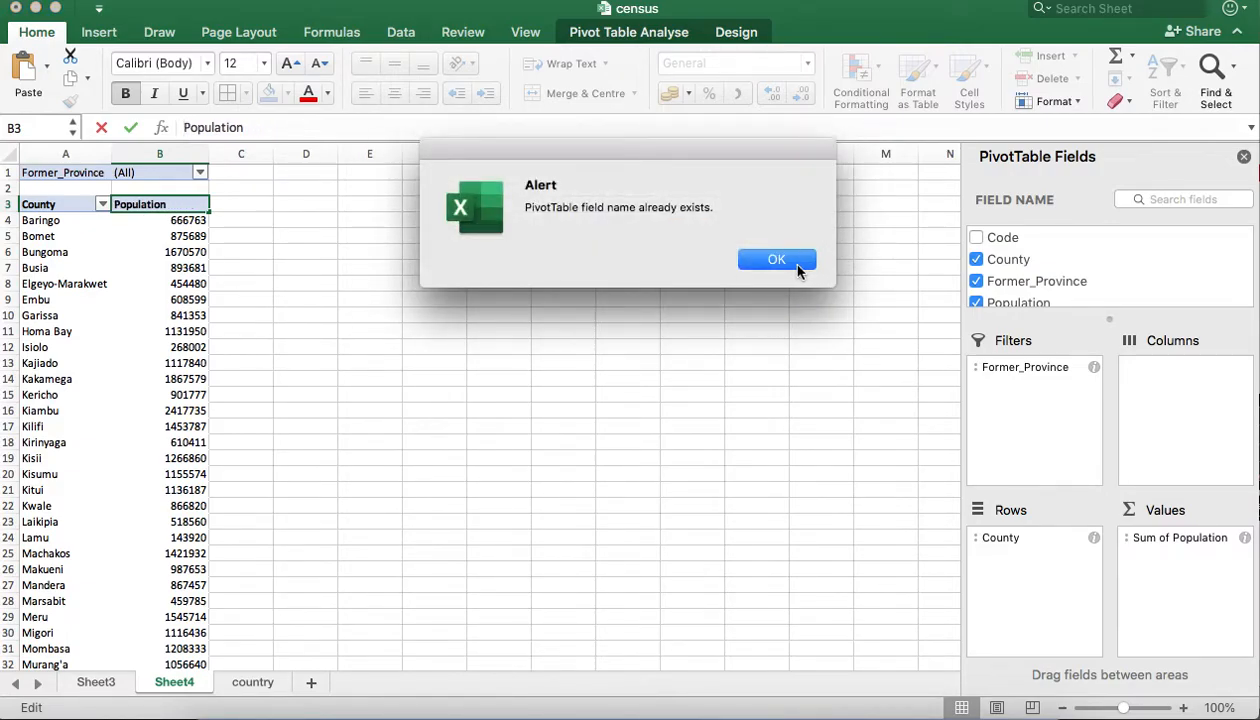
left_click(793, 262)
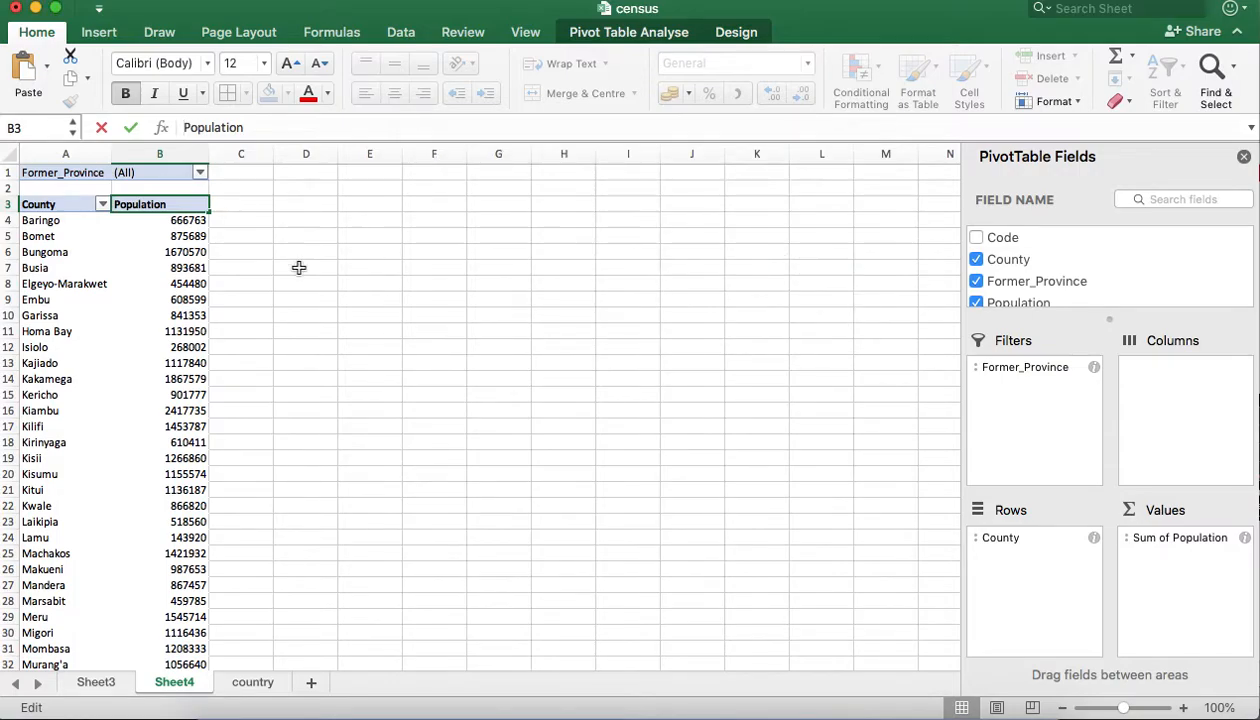
Rename the pivot table's values header in B3 as Total Population
type("Total p")
key("BackSpace")
key("Return")
left_click(175, 318)
Filter the pivot table by Former_Province to show only the Central counties
left_click(66, 177)
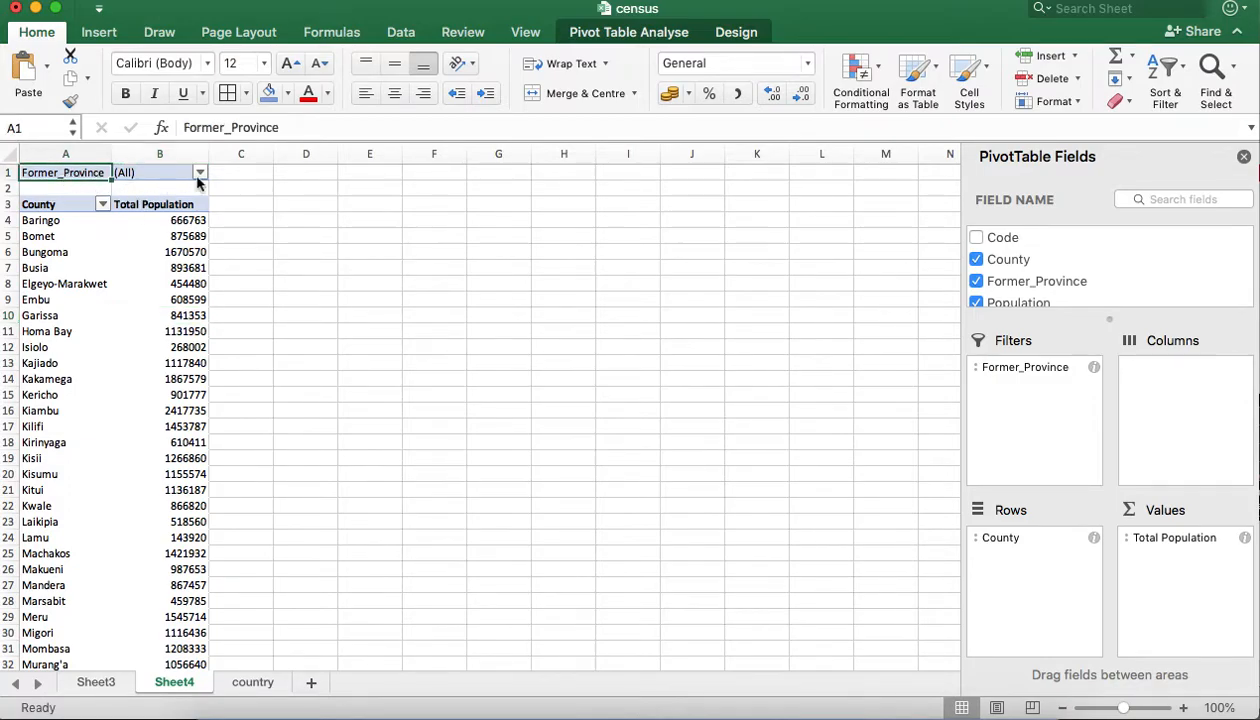
left_click(199, 175)
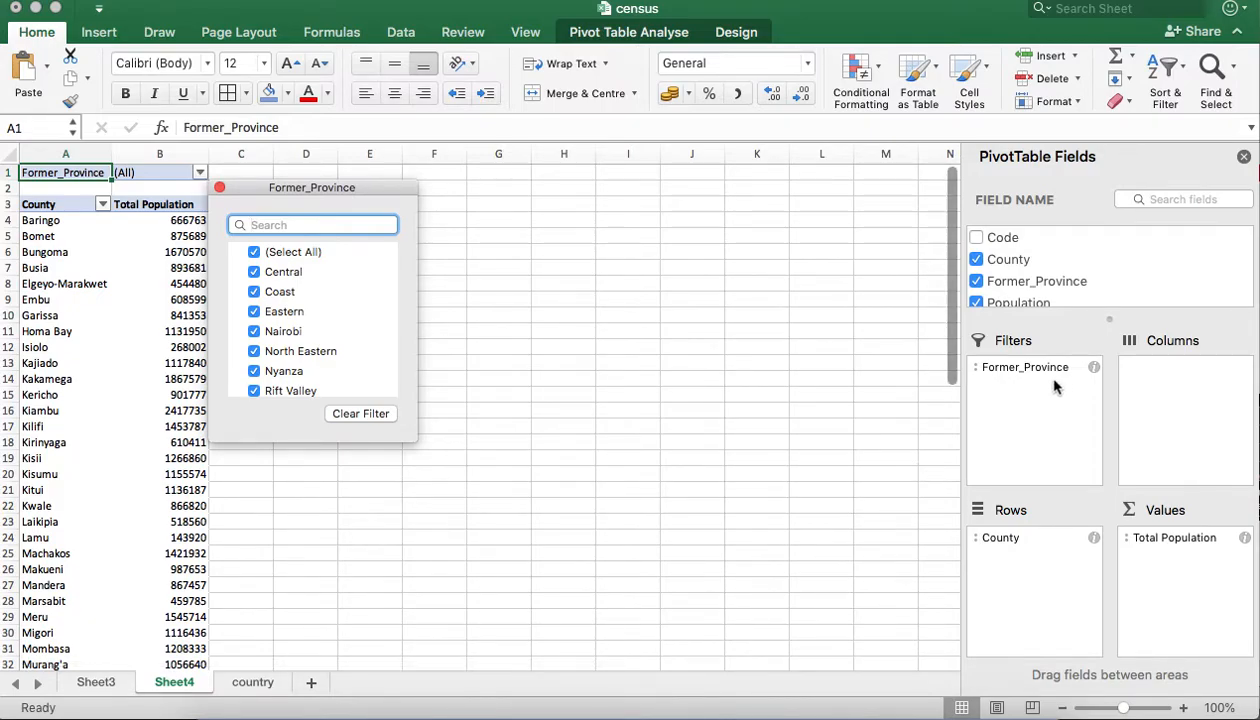
left_click(254, 253)
left_click(254, 272)
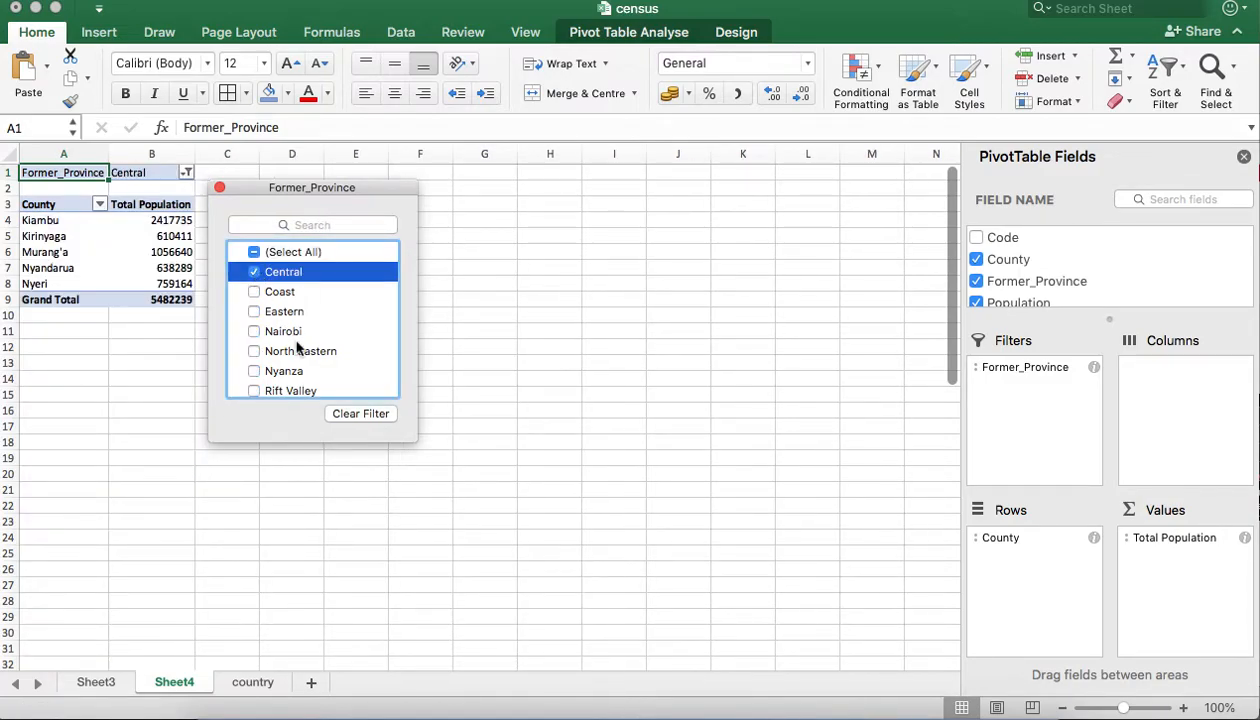
left_click(505, 371)
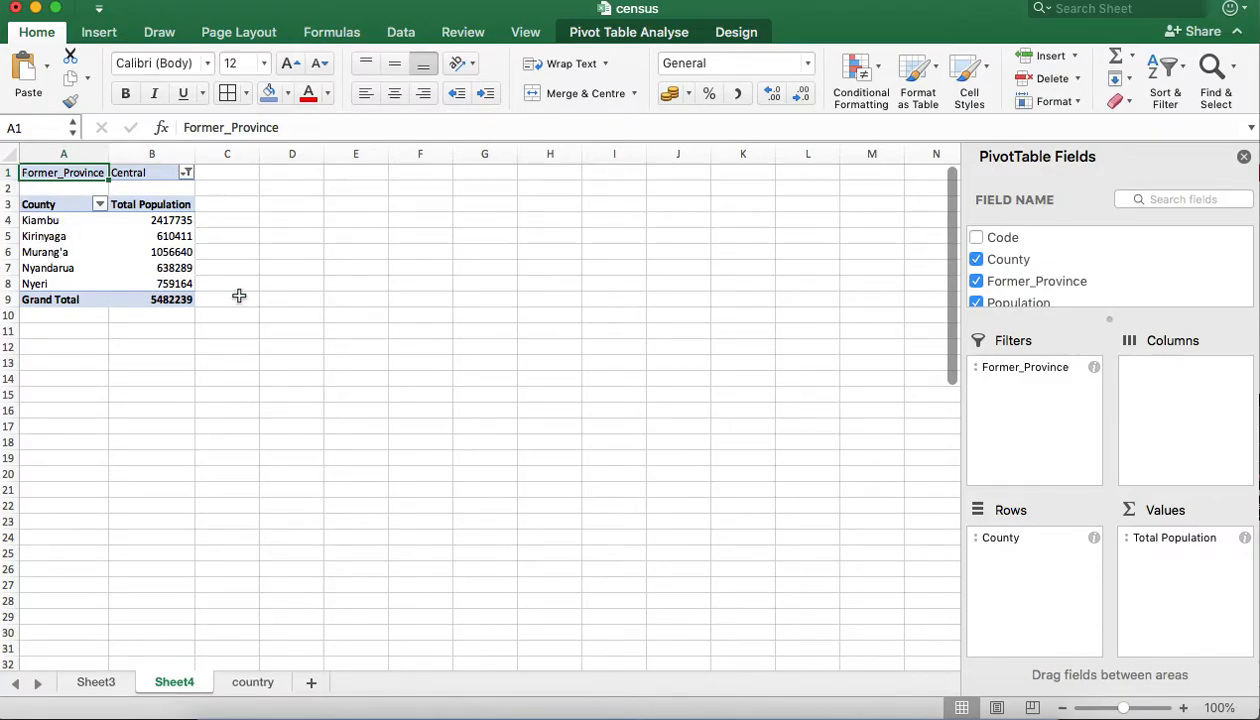
Include Coast alongside Central in the Former_Province filter
left_click(186, 173)
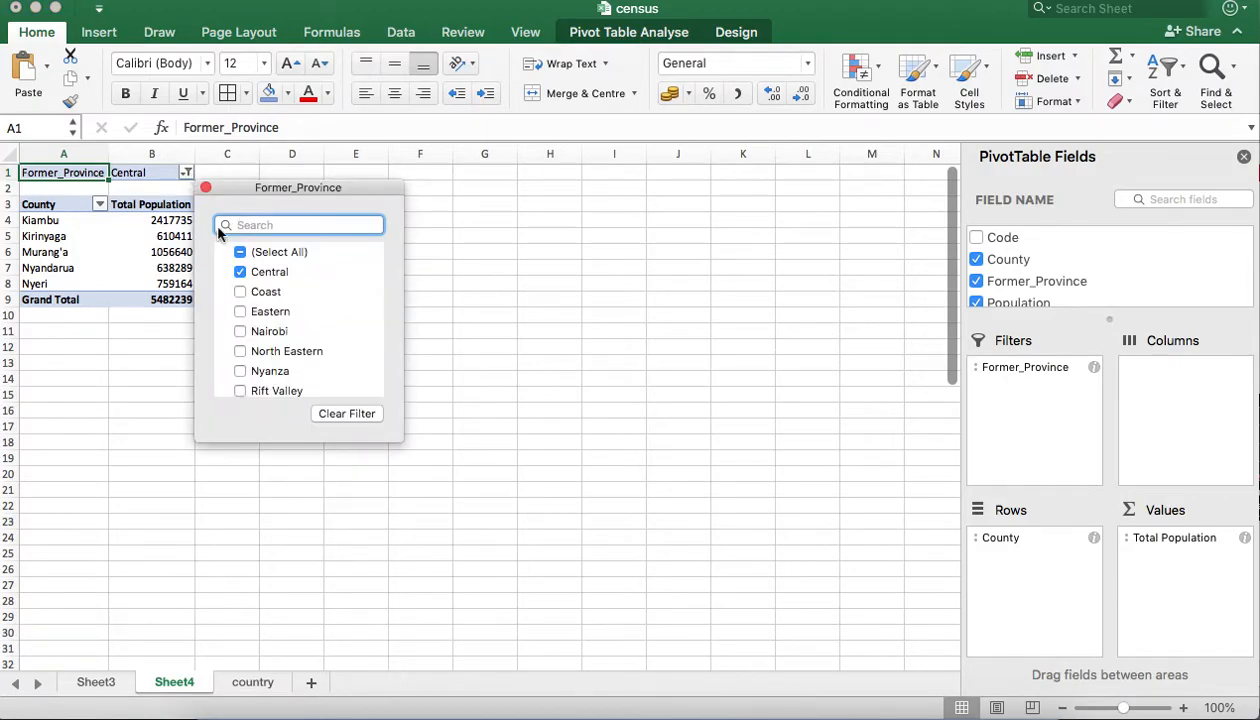
left_click(240, 292)
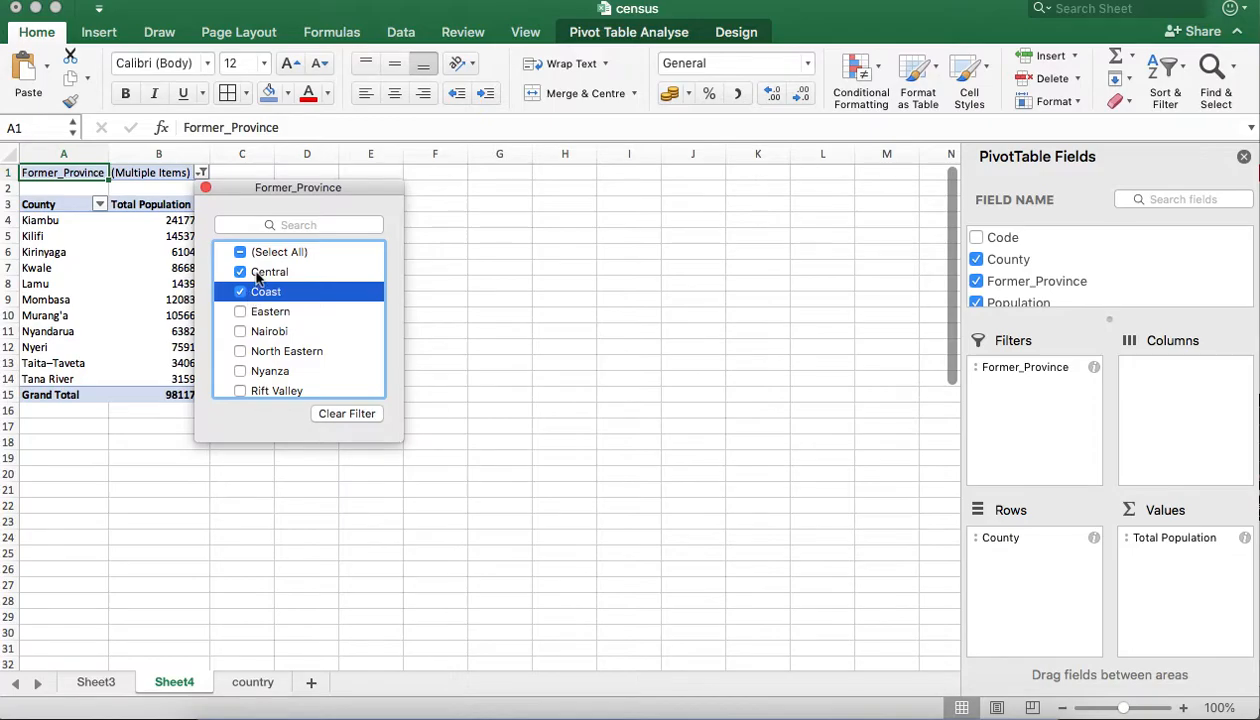
left_click(439, 447)
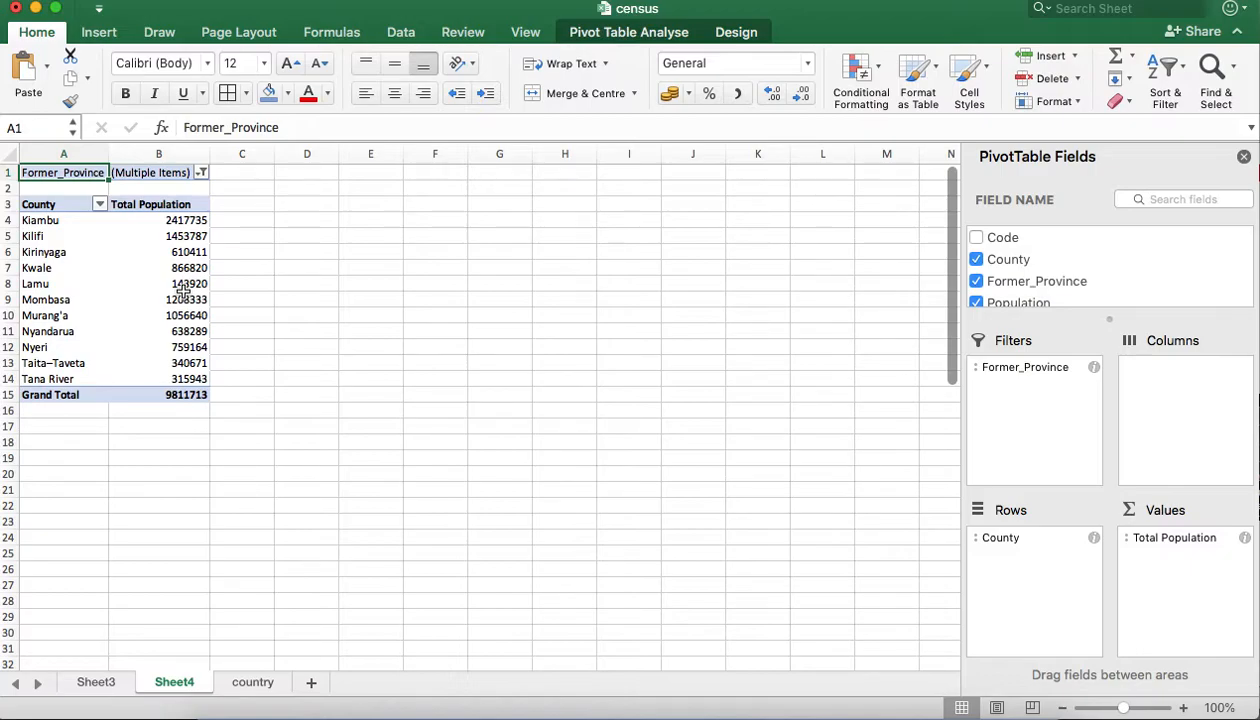
Reset the Former_Province filter so that all provinces are selected
left_click(202, 173)
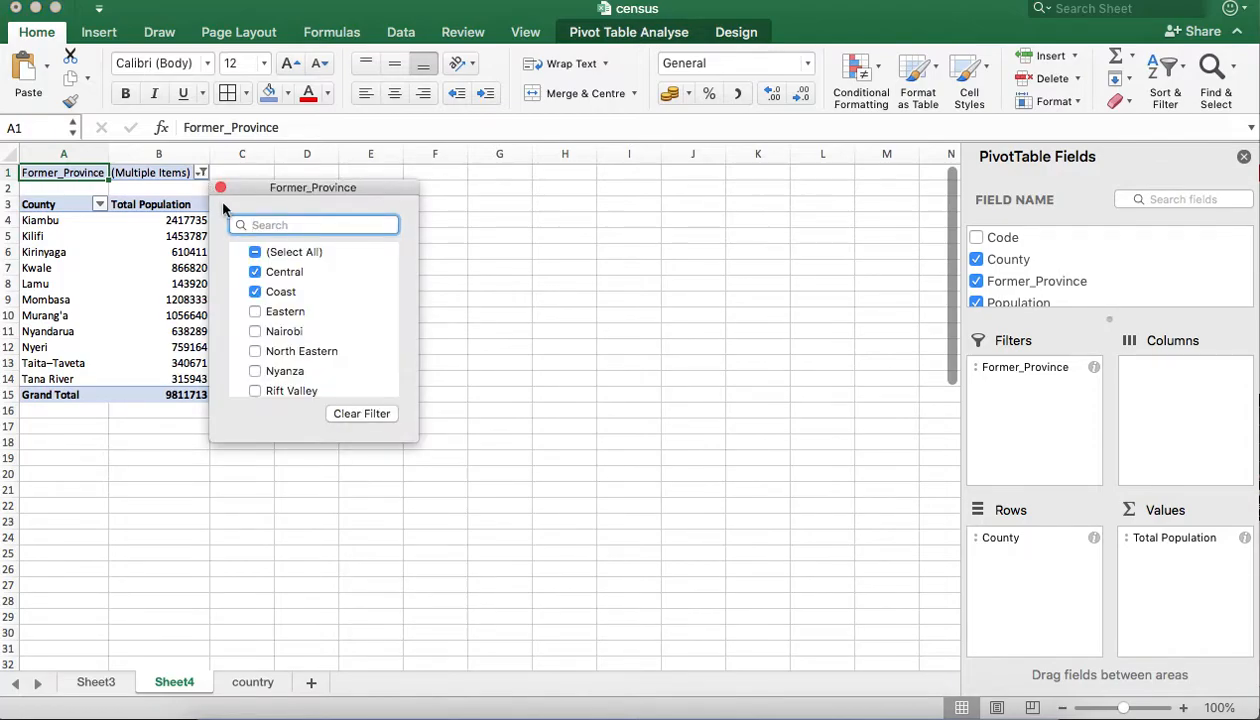
left_click(257, 255)
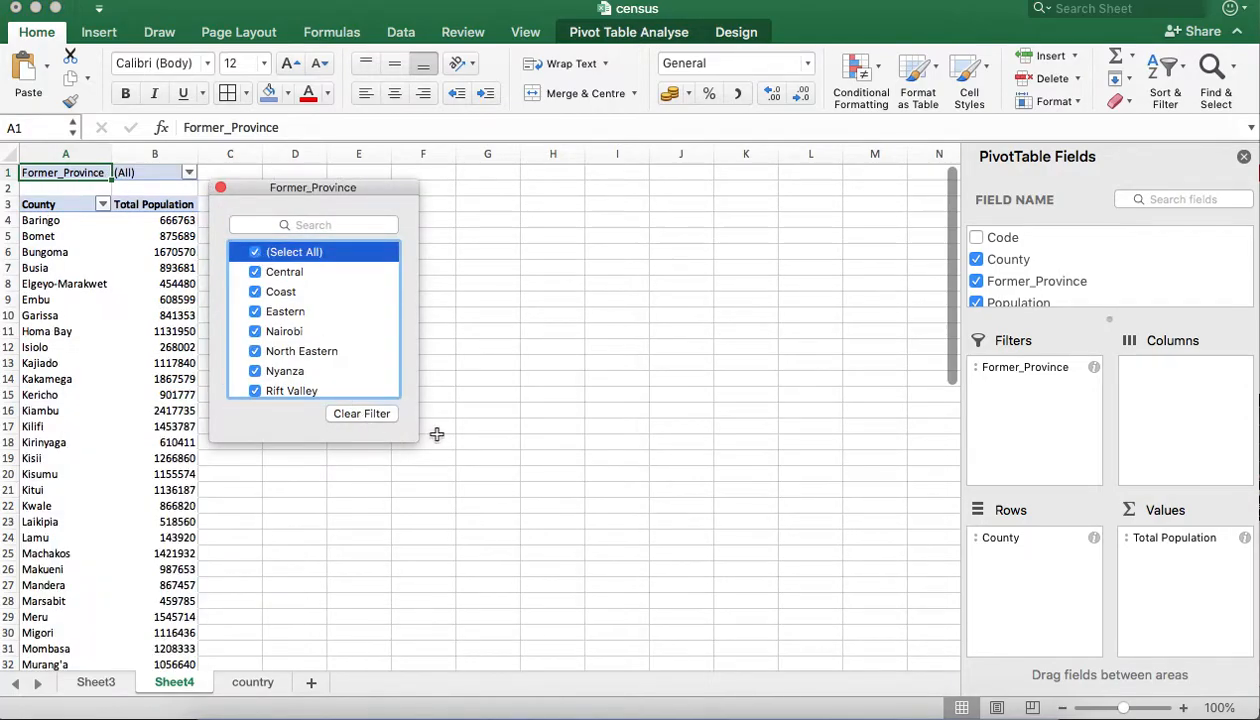
left_click(490, 440)
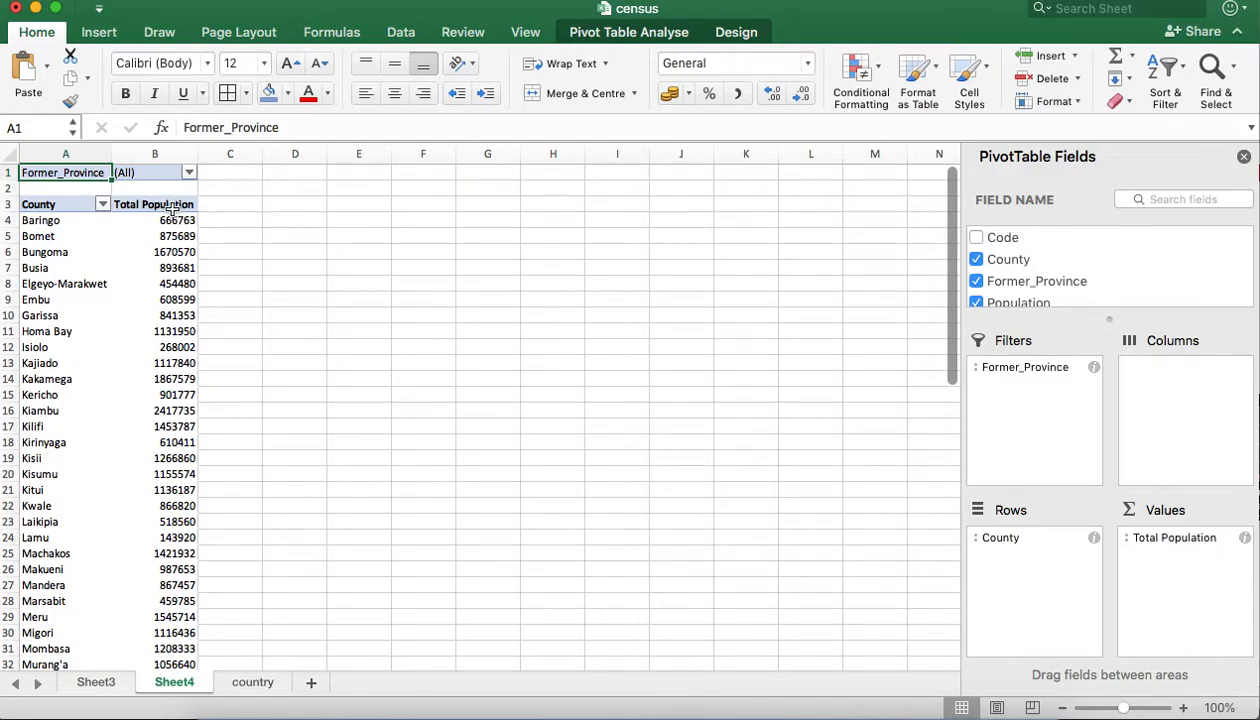
Hide the PivotTable field list and enter the title Dashboard in cell G2
left_click(1243, 157)
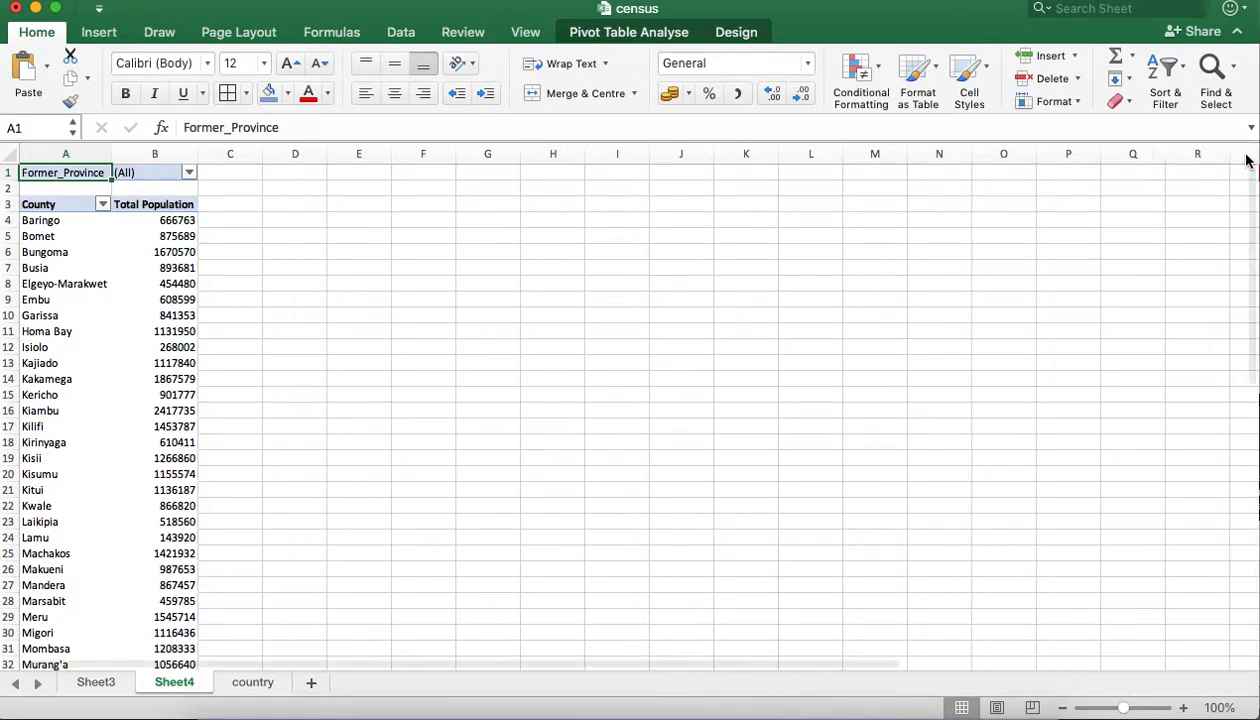
left_click(489, 189)
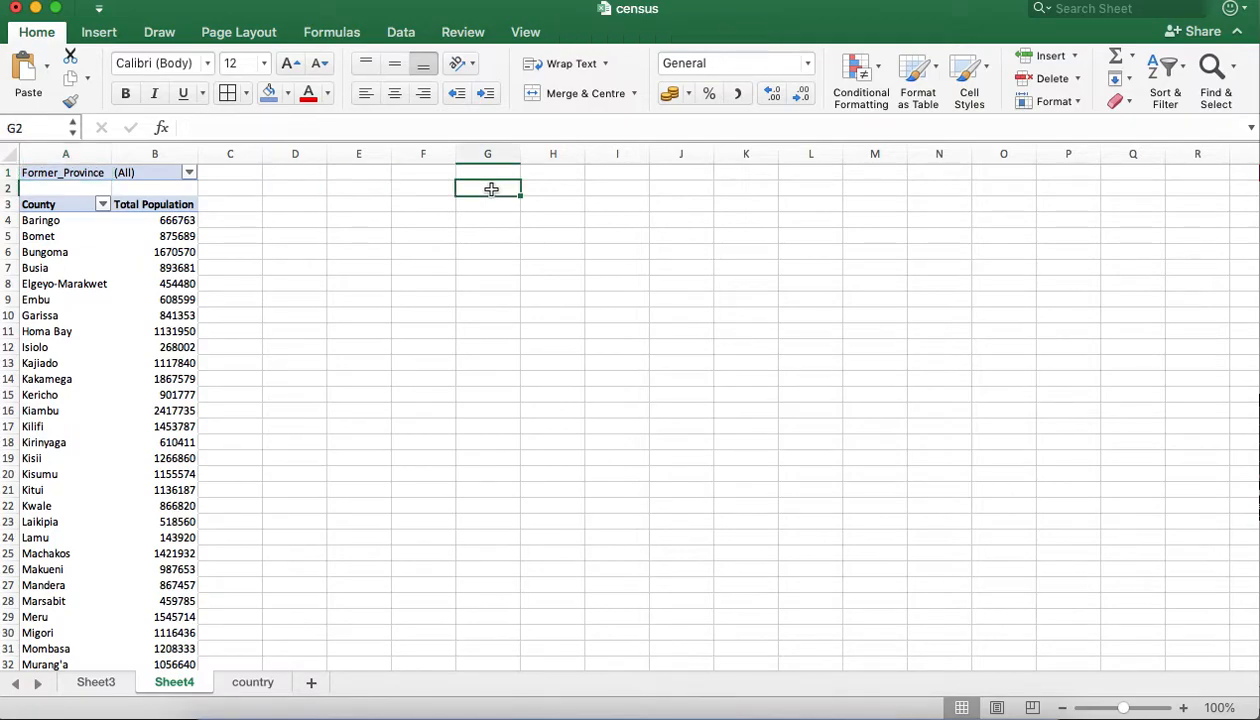
type("Dashboard")
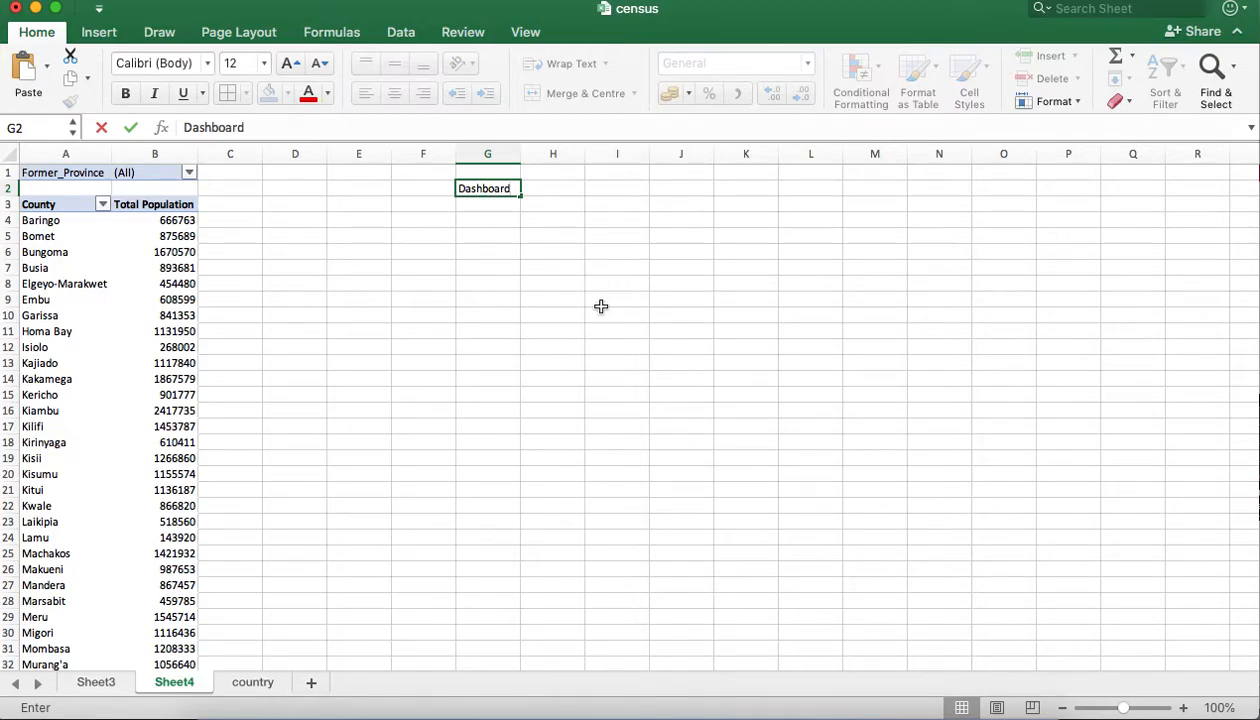
left_click(598, 302)
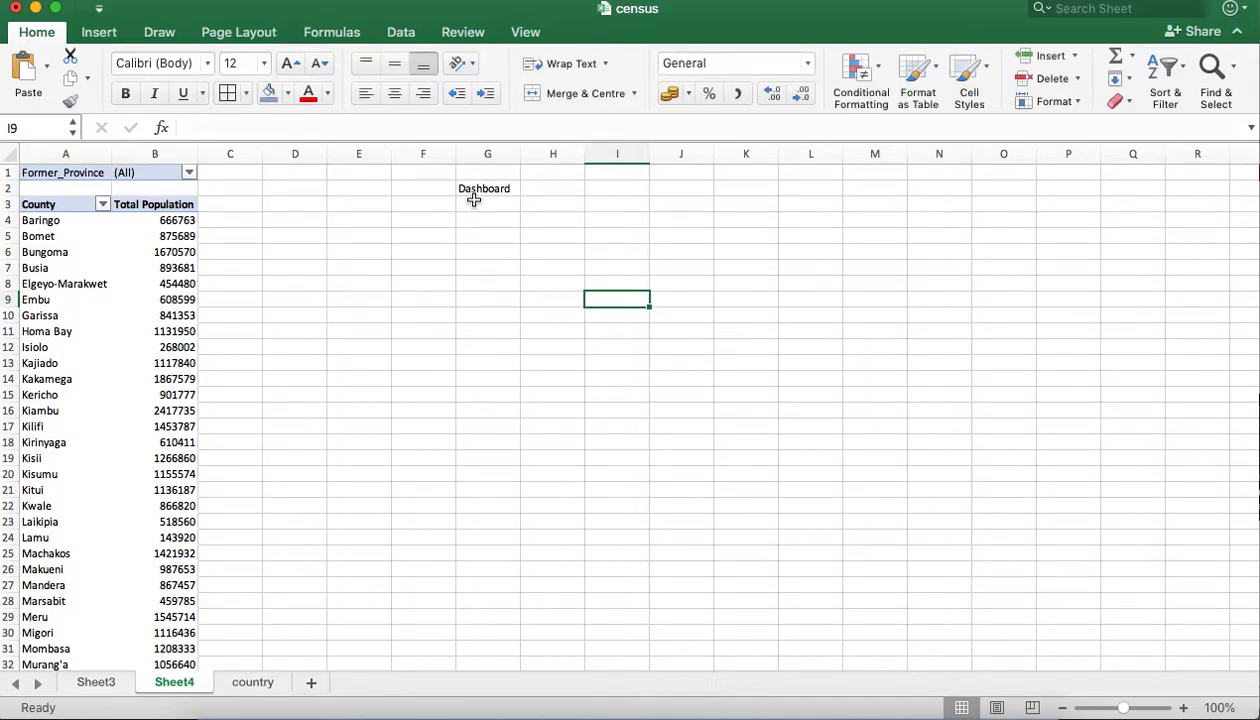
left_click(396, 346)
scroll(396, 343, "up", 5)
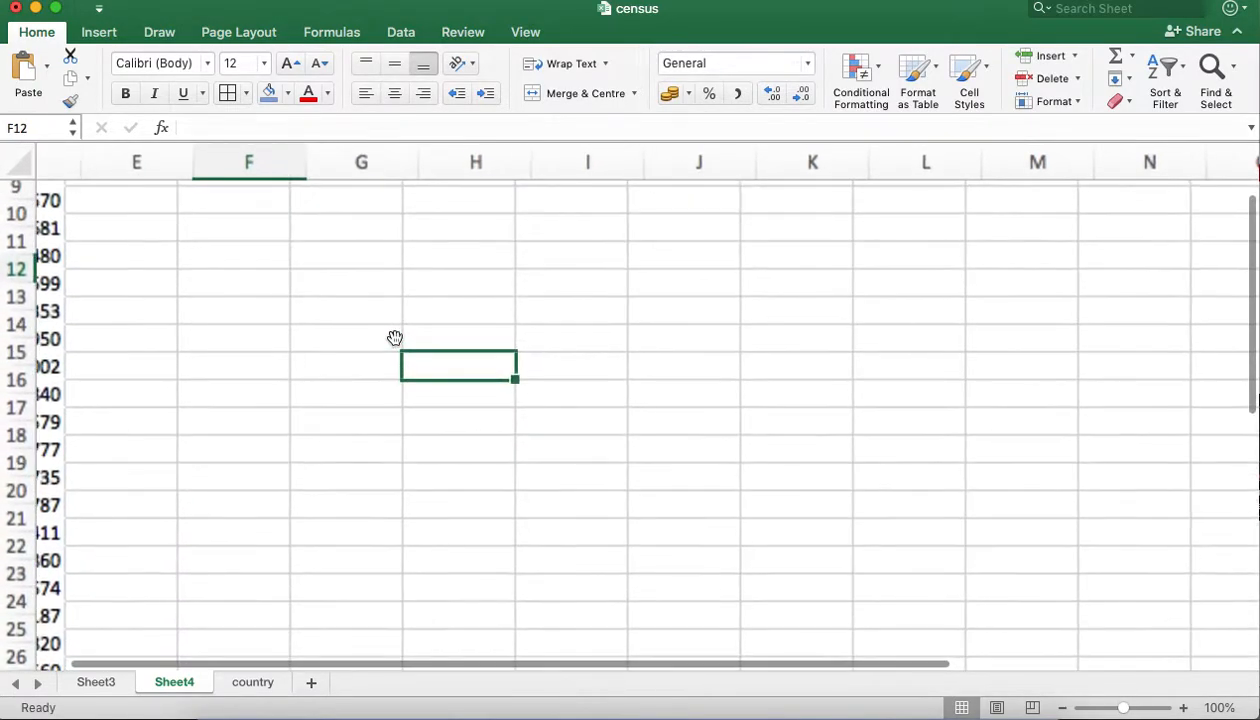
scroll(395, 338, "down", 1)
scroll(260, 352, "left", 3)
scroll(260, 352, "up", 2)
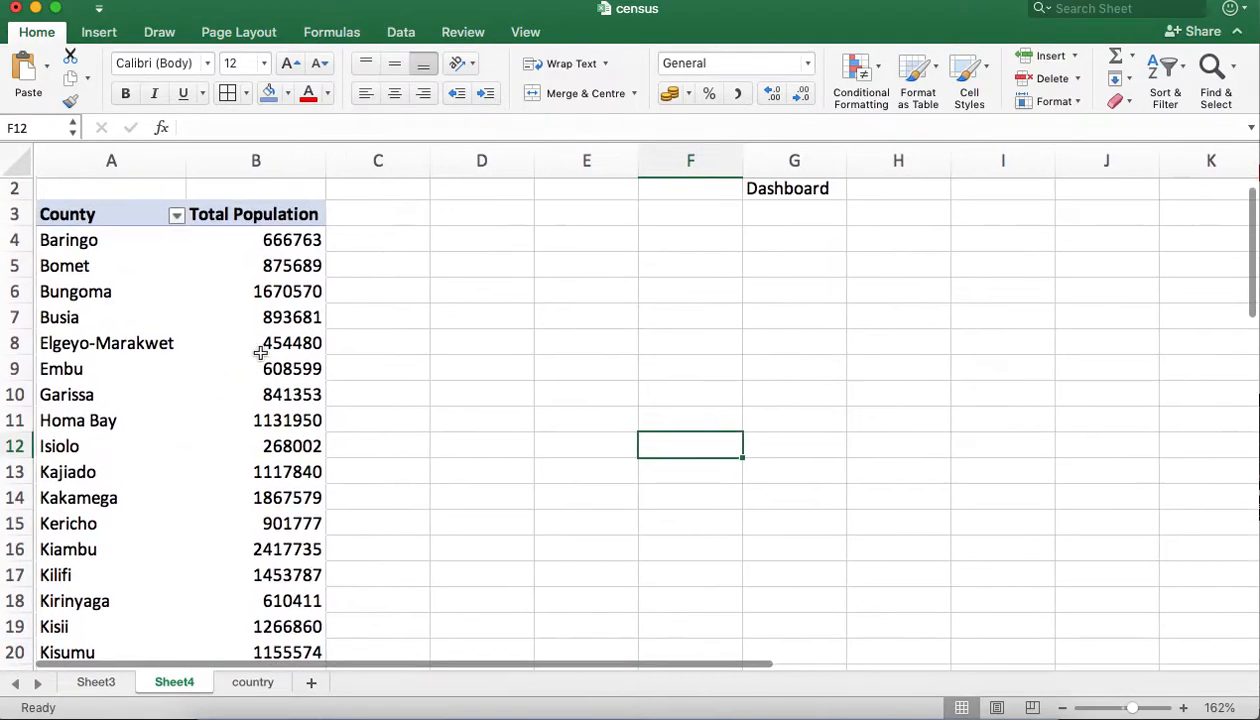
Insert a pivot chart based on the county population pivot table
scroll(260, 352, "up", 1)
left_click(785, 218)
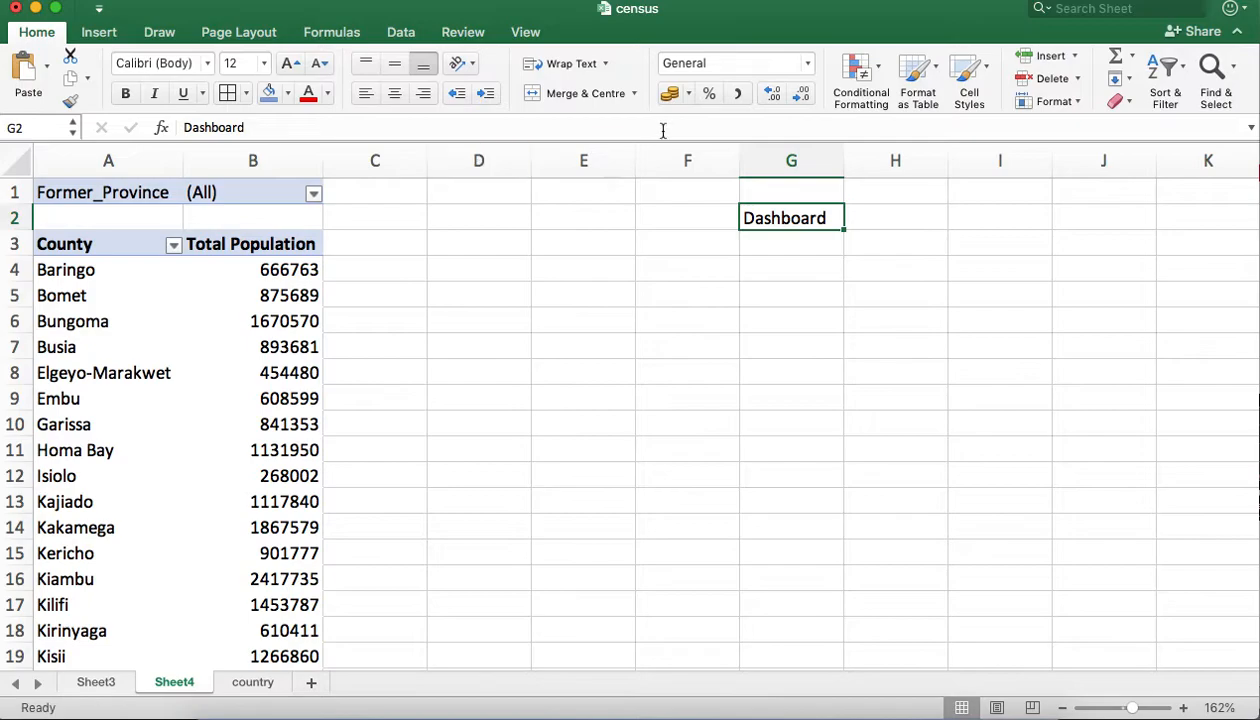
left_click(88, 293)
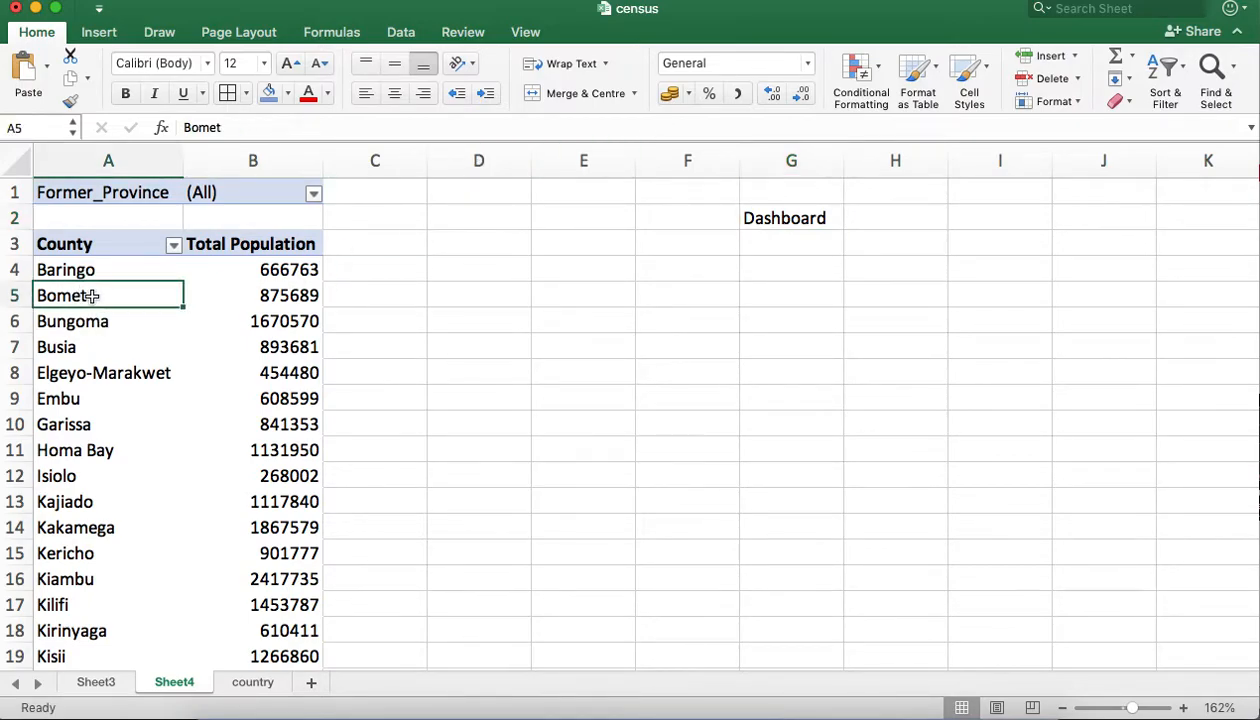
left_click(560, 318)
left_click(250, 319)
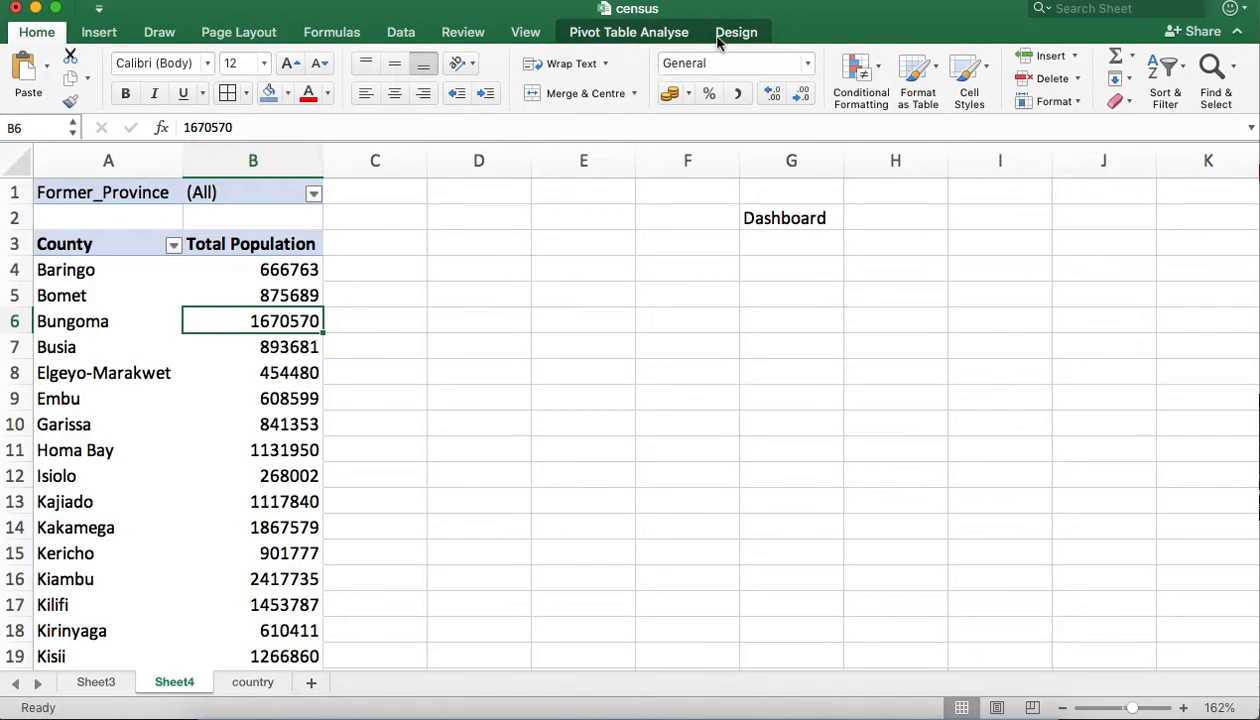
left_click(648, 33)
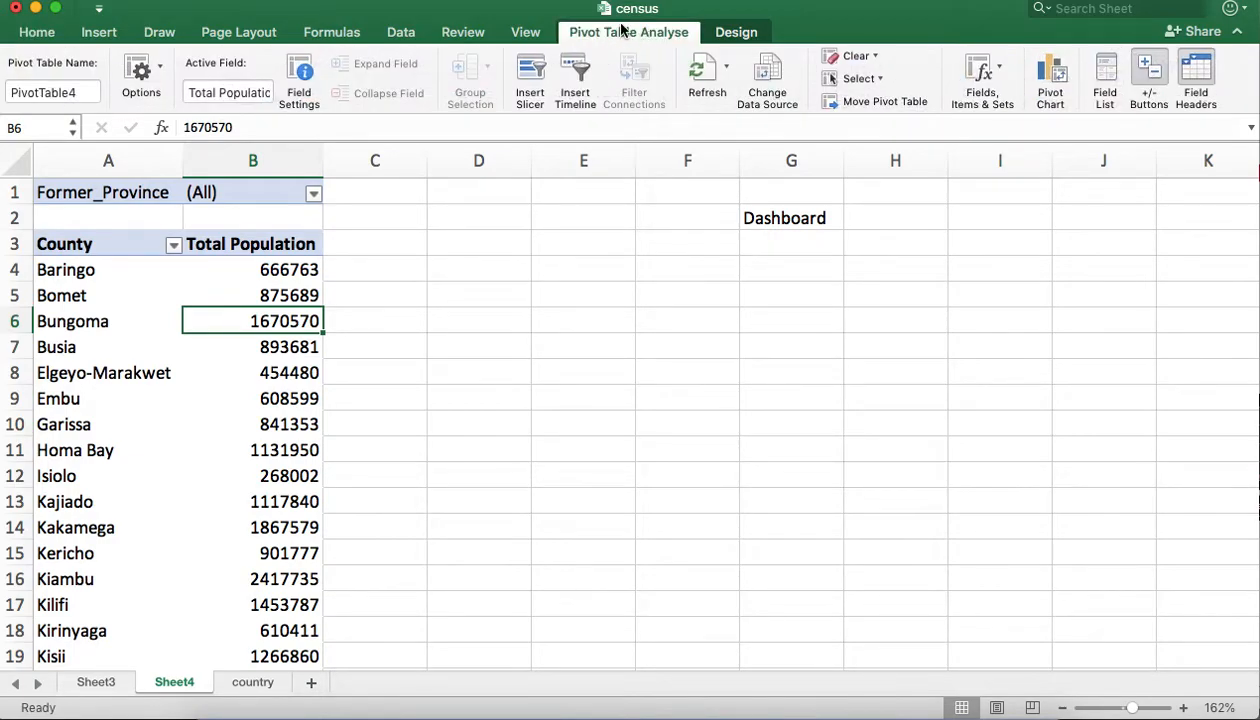
left_click(1052, 95)
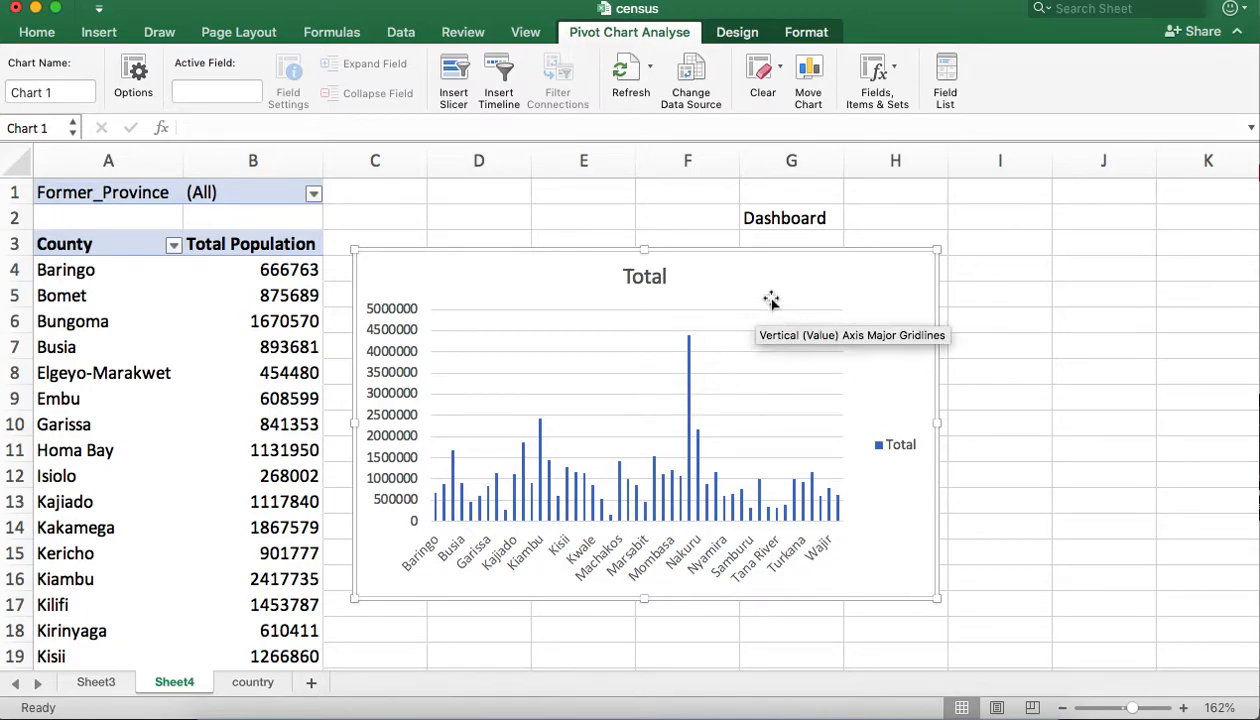
Change the pivot chart's type to a 2-D Clustered Bar chart
right_click(821, 283)
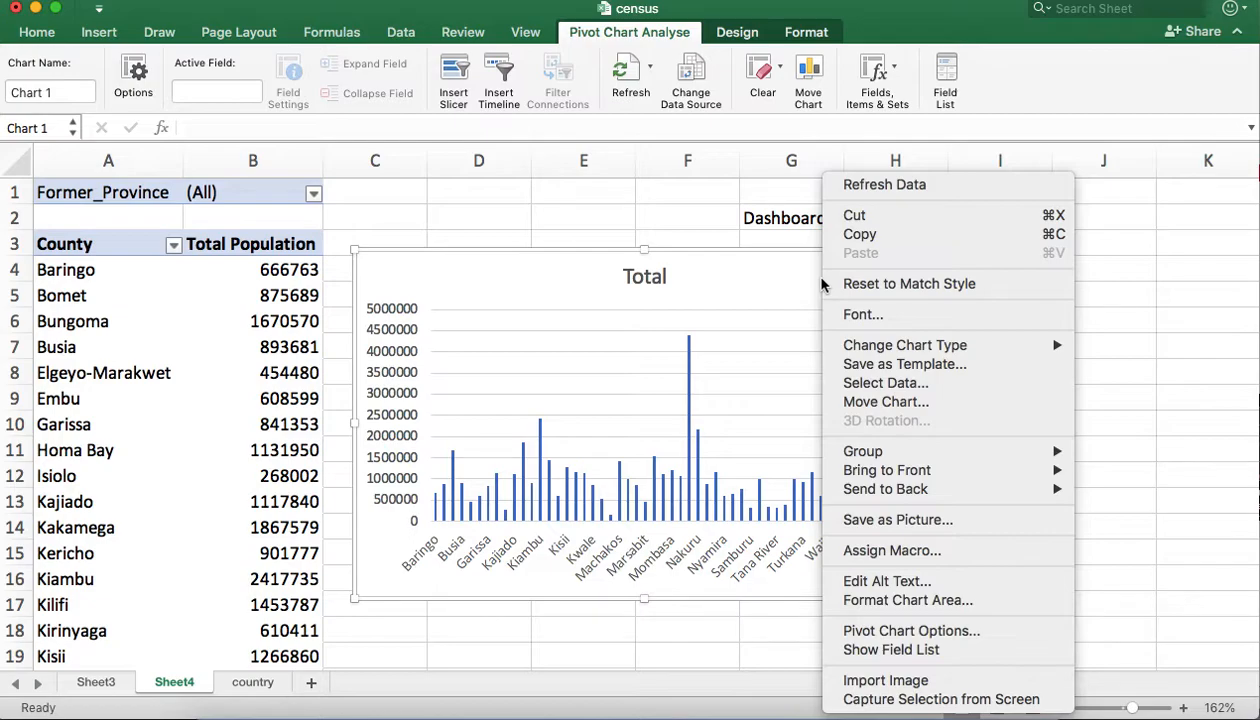
mouse_move(998, 346)
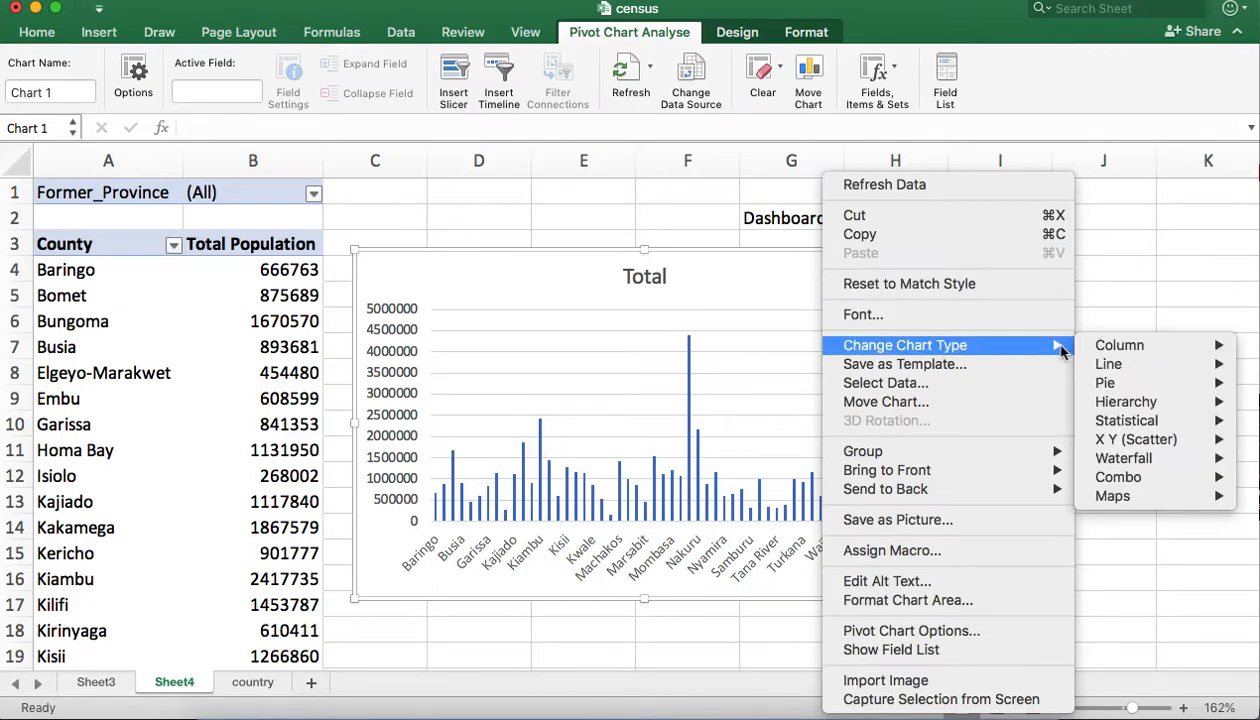
mouse_move(1124, 346)
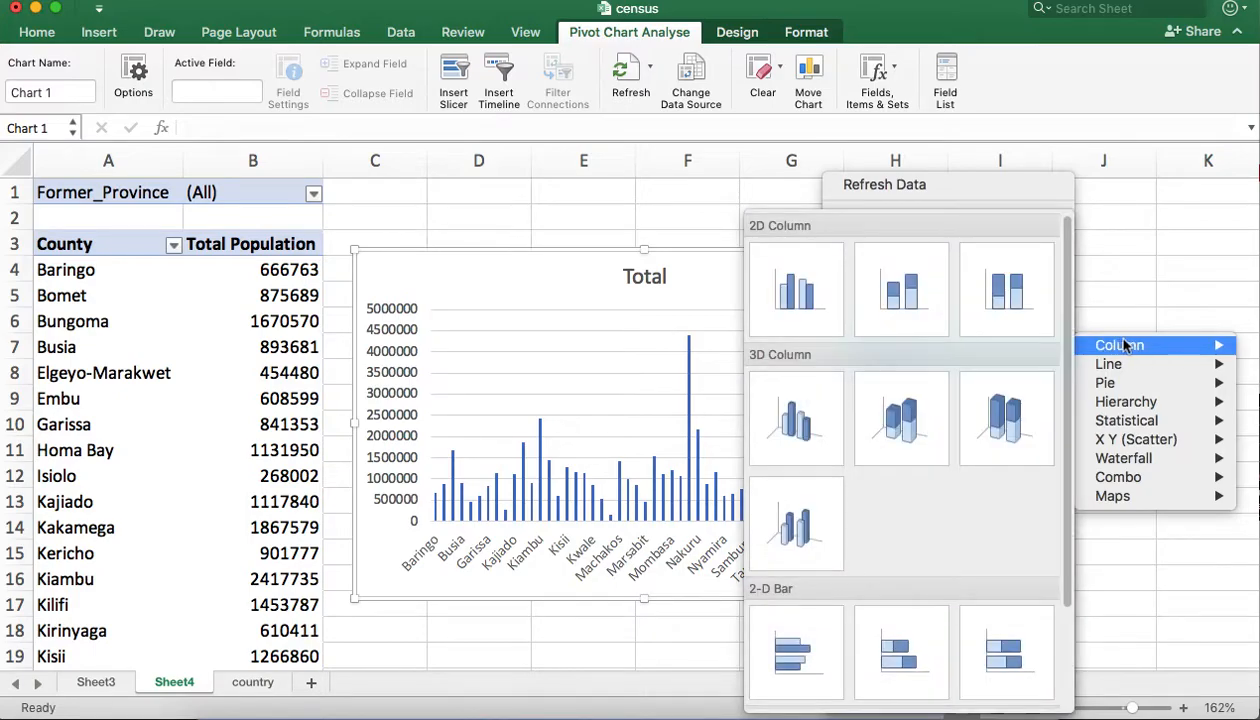
left_click(797, 648)
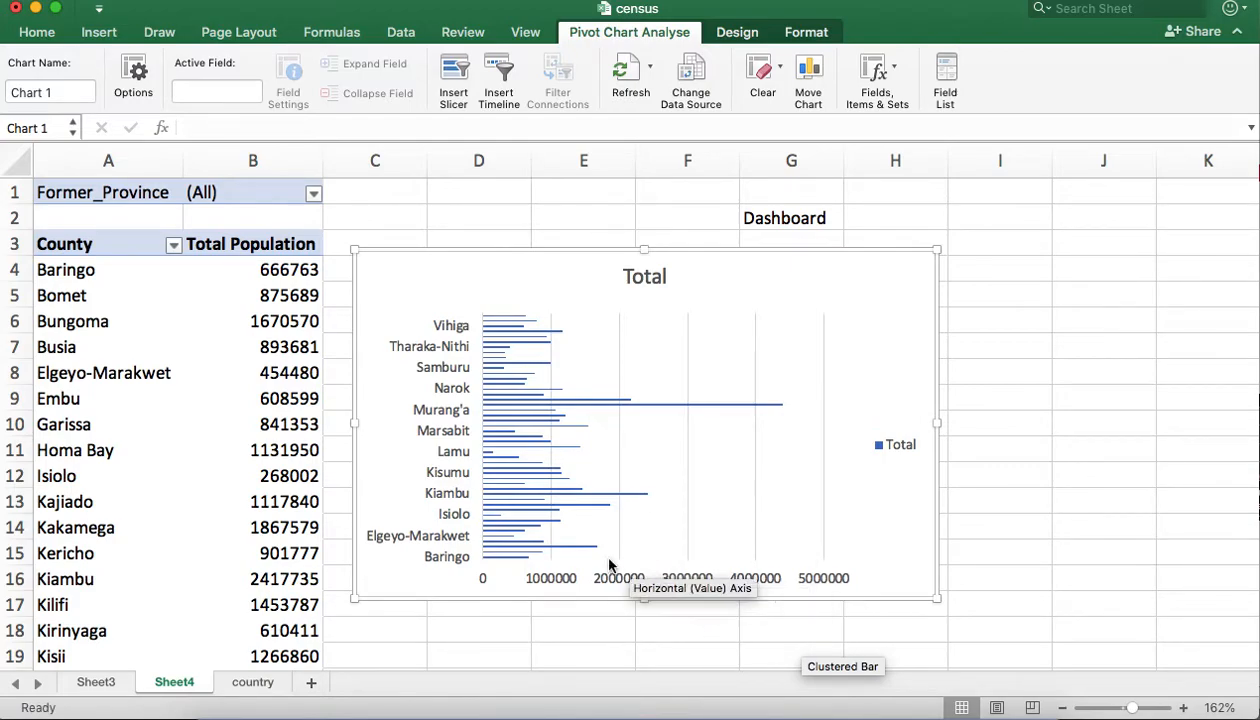
Delete the horizontal value axis, the Total legend and the vertical gridlines from the bar chart
left_click(548, 586)
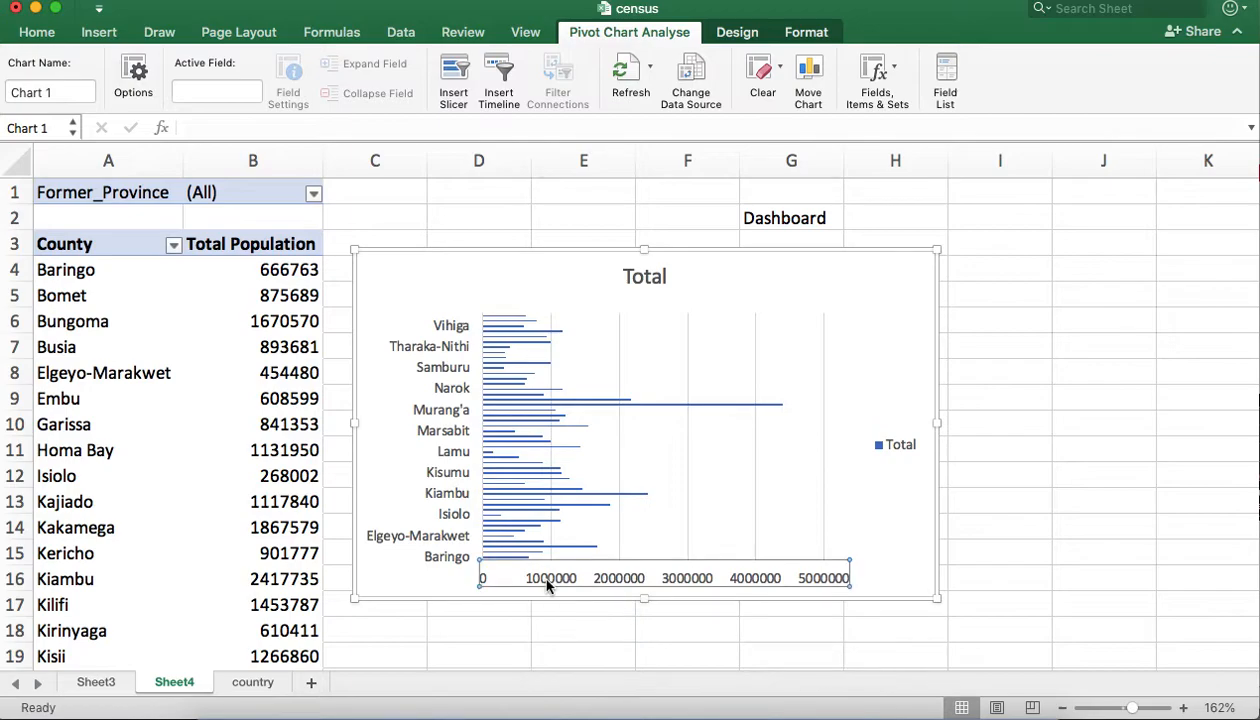
key("Delete")
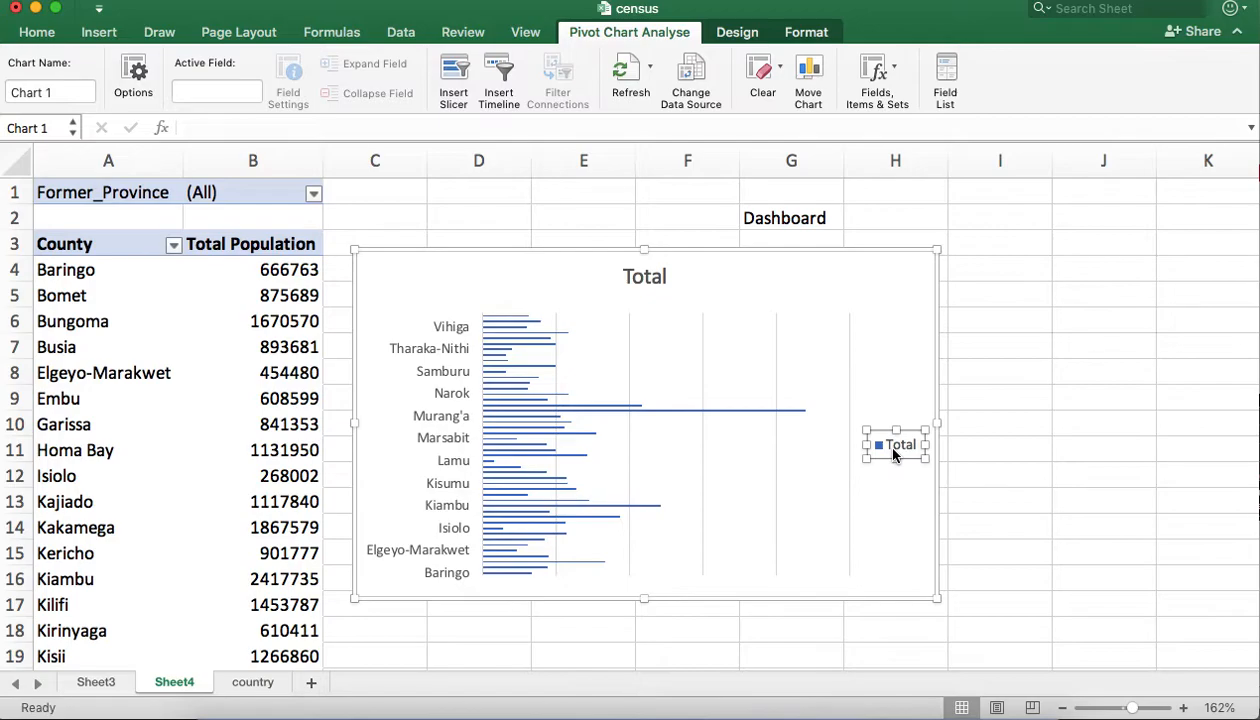
key("Delete")
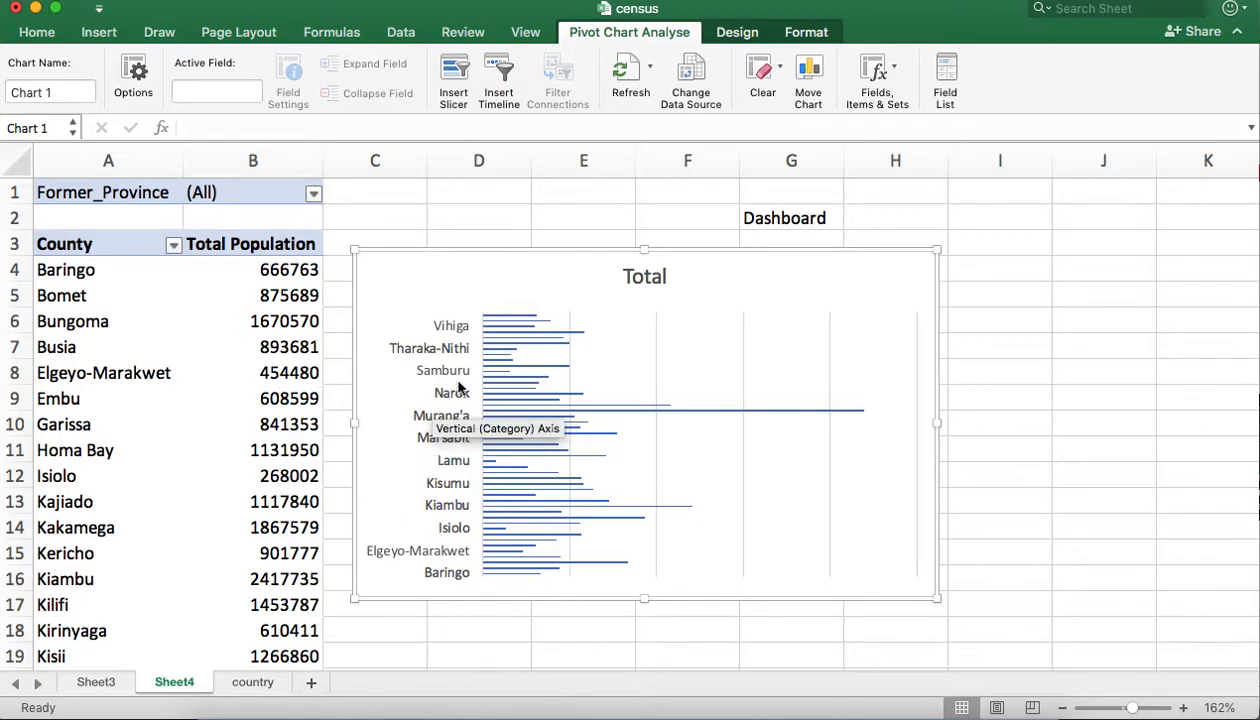
left_click(645, 283)
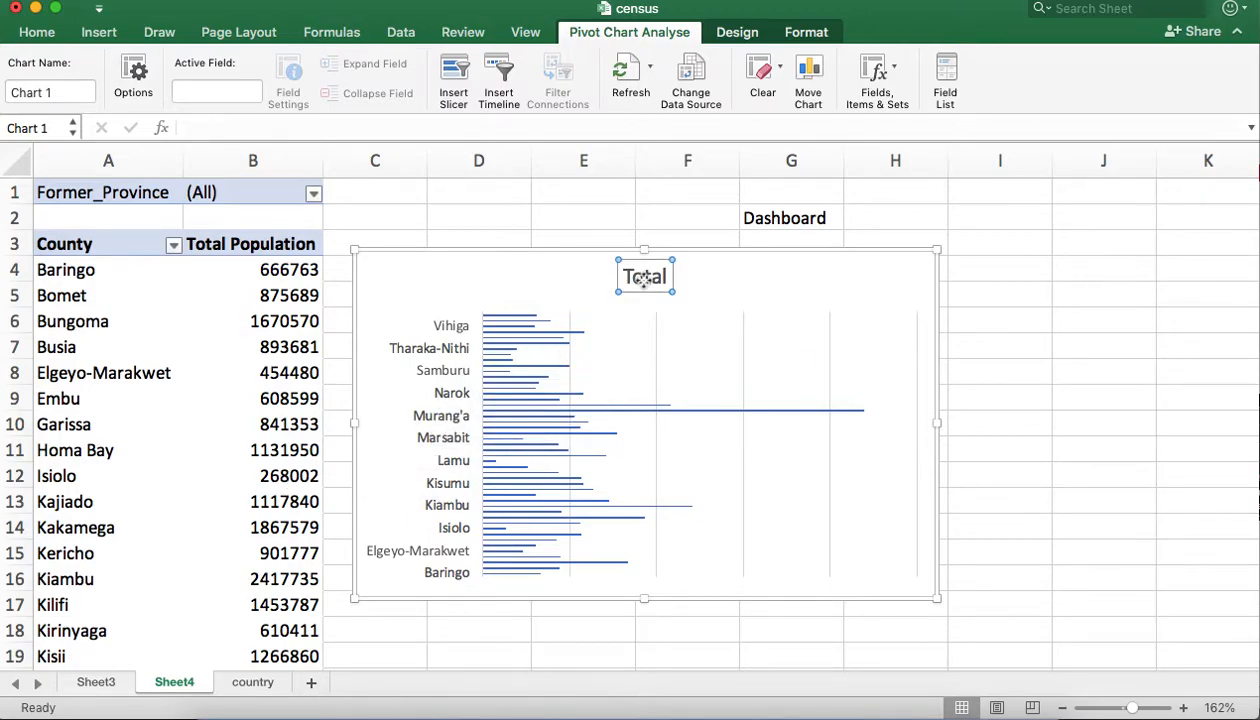
left_click(657, 332)
key("Delete")
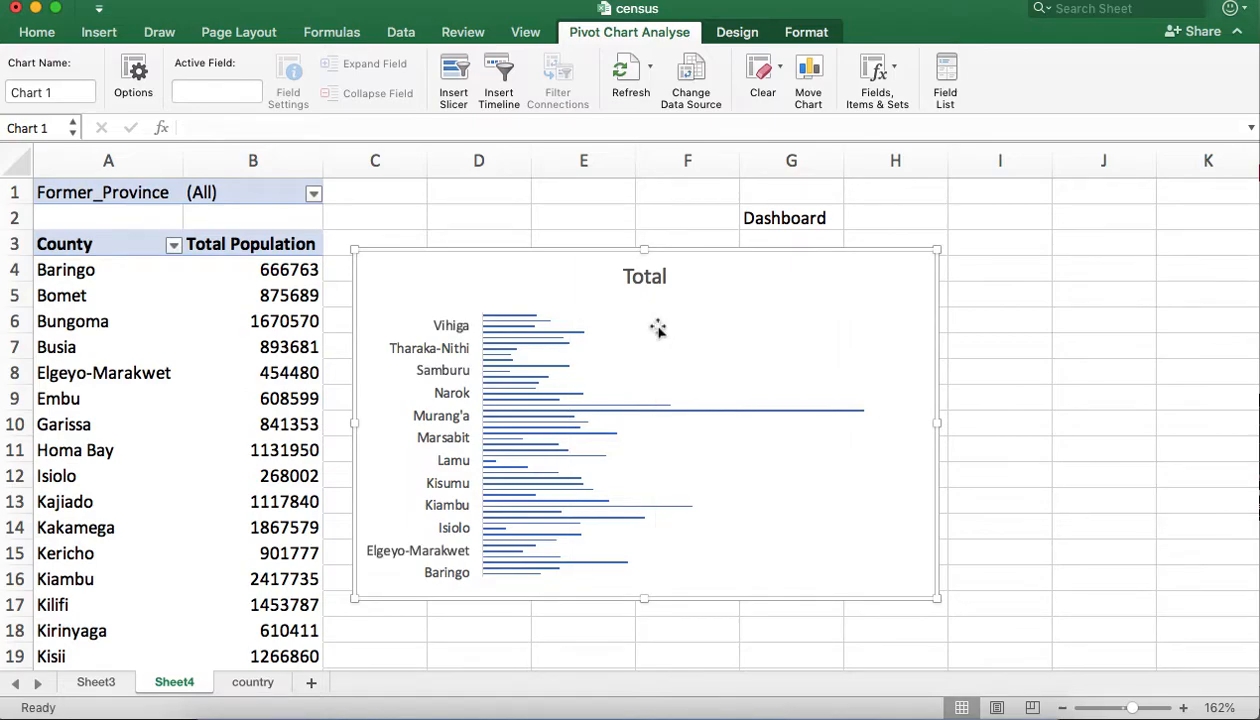
Replace the chart title text with Population By County
left_click(645, 275)
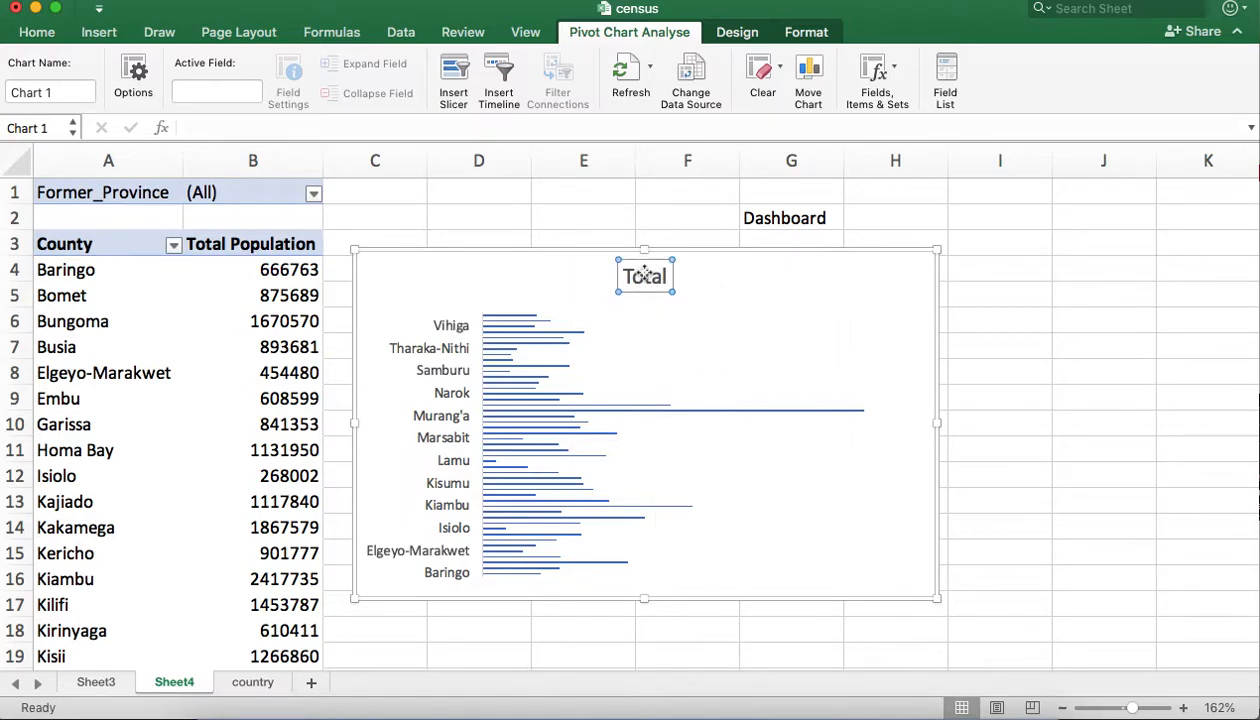
double_click(645, 275)
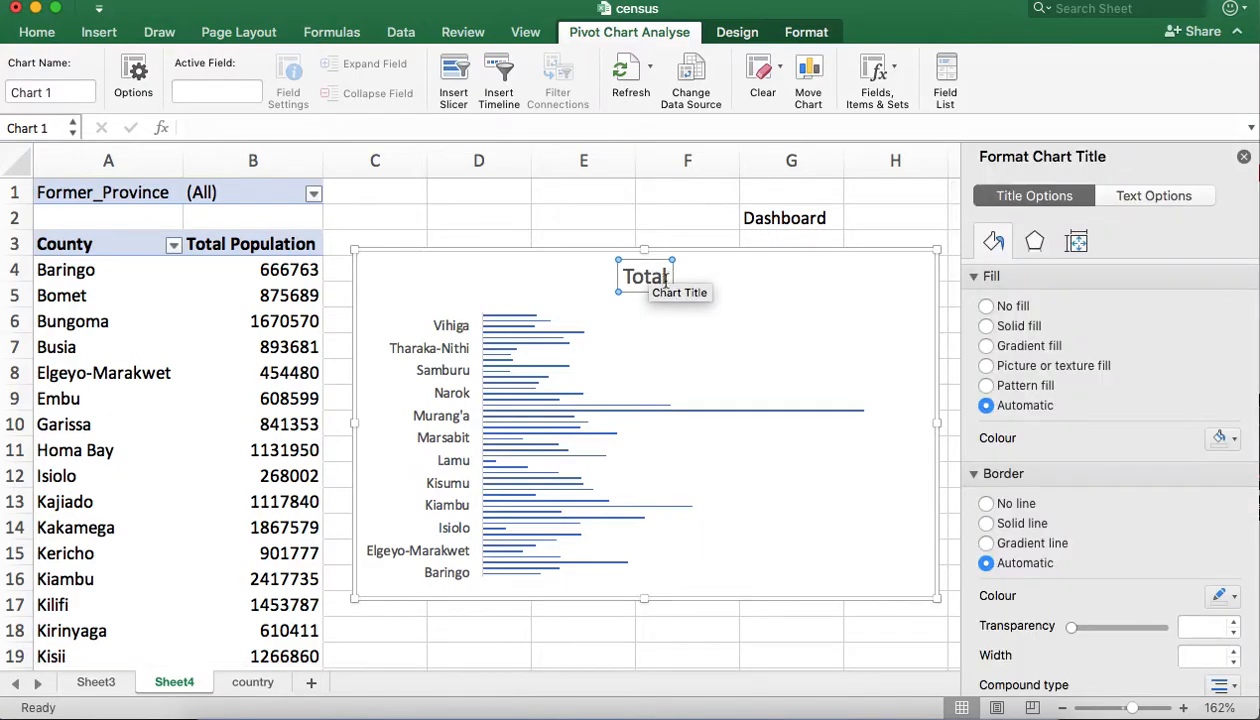
left_click(667, 276)
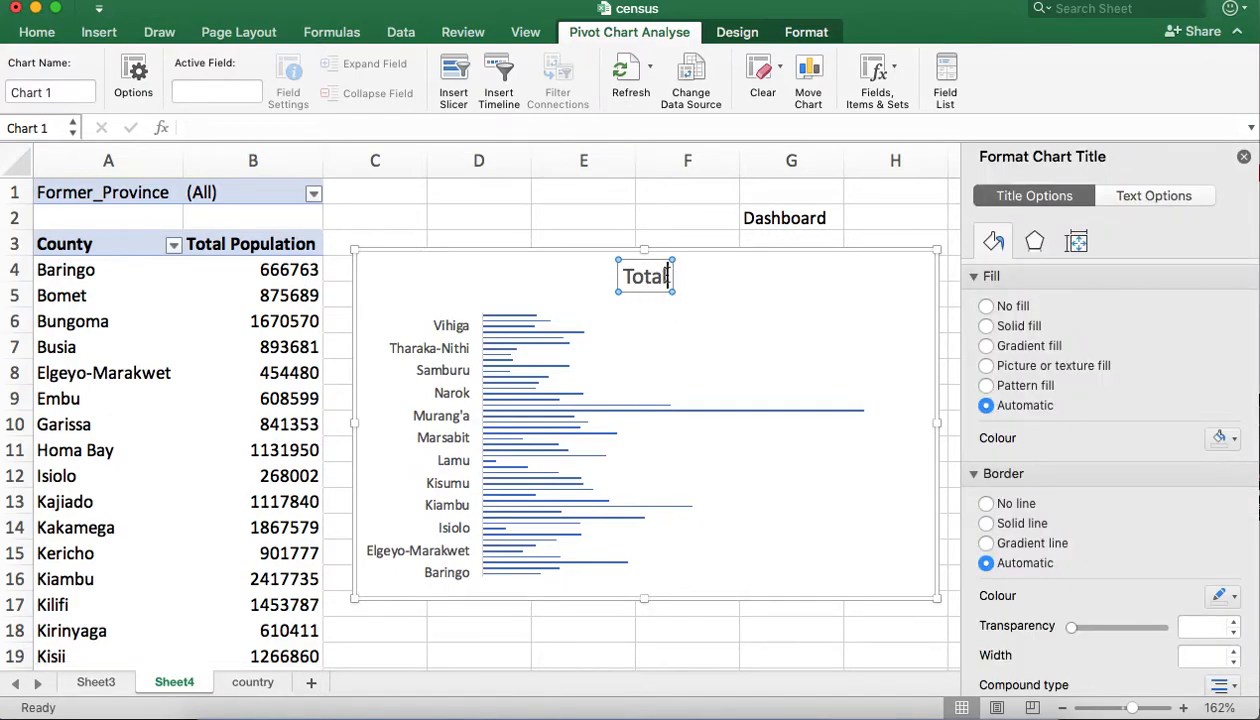
key("BackSpace")
key("BackSpace")
key("BackSpace")
key("BackSpace")
key("BackSpace")
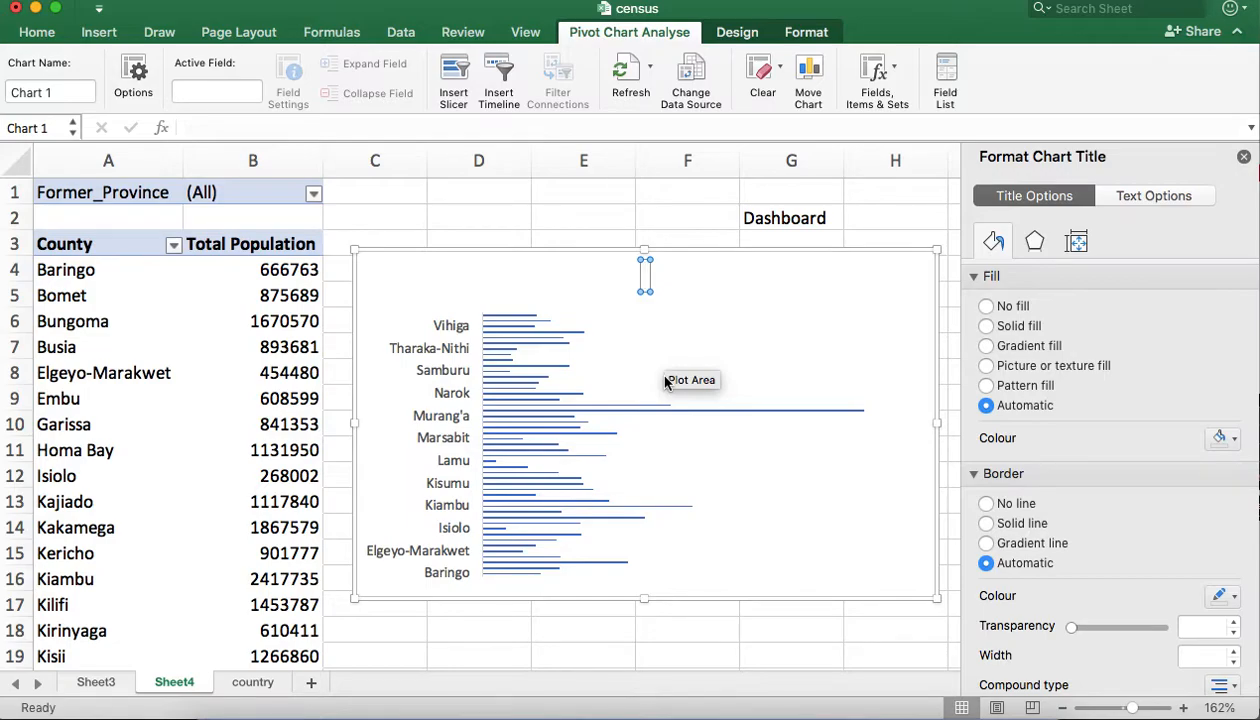
type("Population By County")
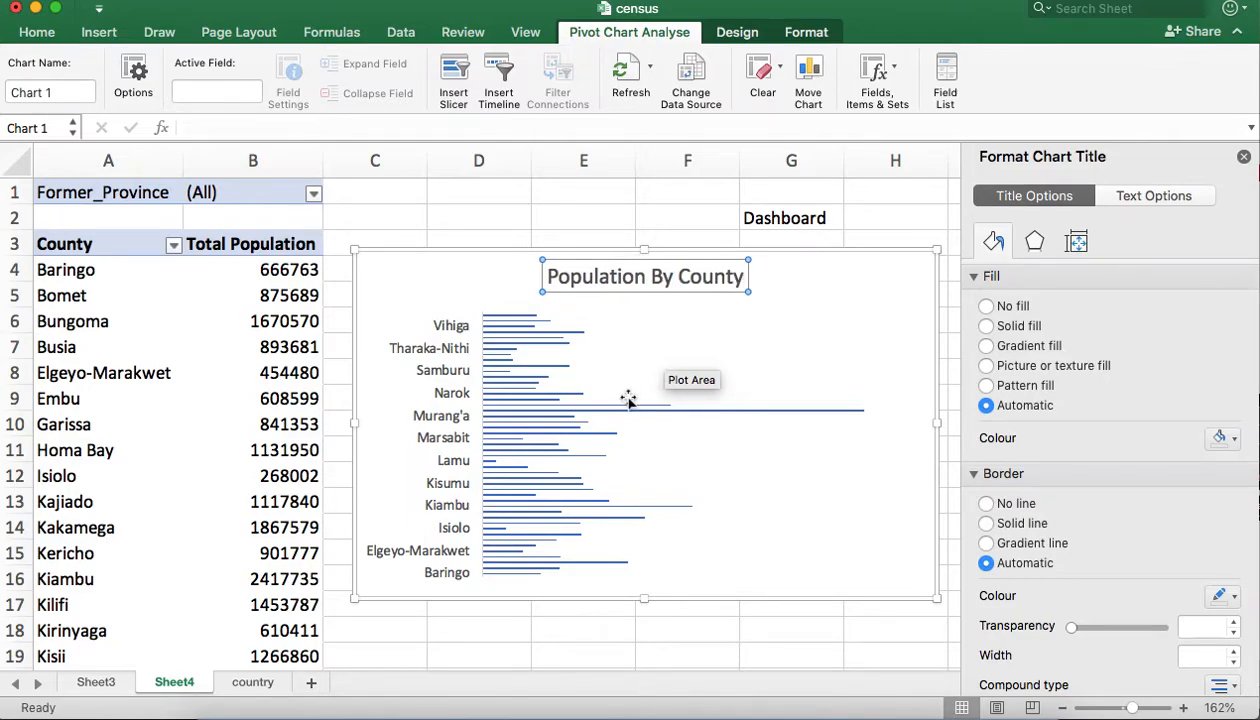
key("Return")
left_click(628, 399)
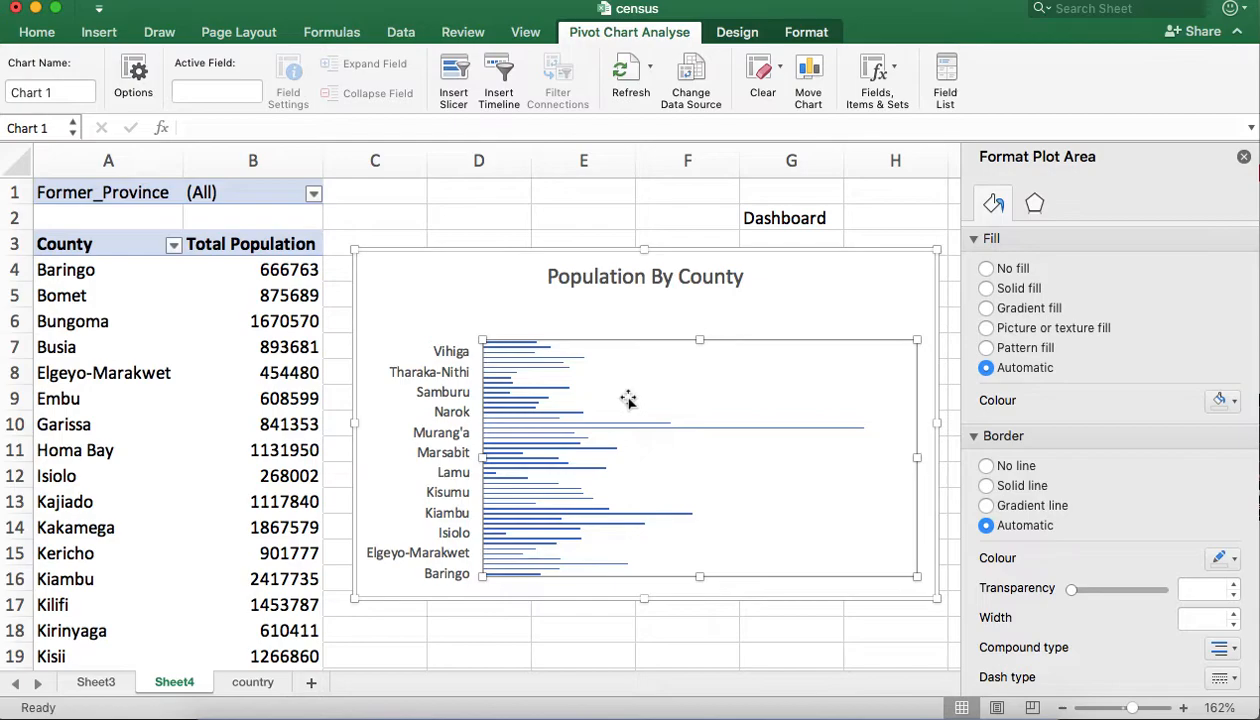
Remove the empty second line from the chart title and close the formatting pane
left_click(681, 278)
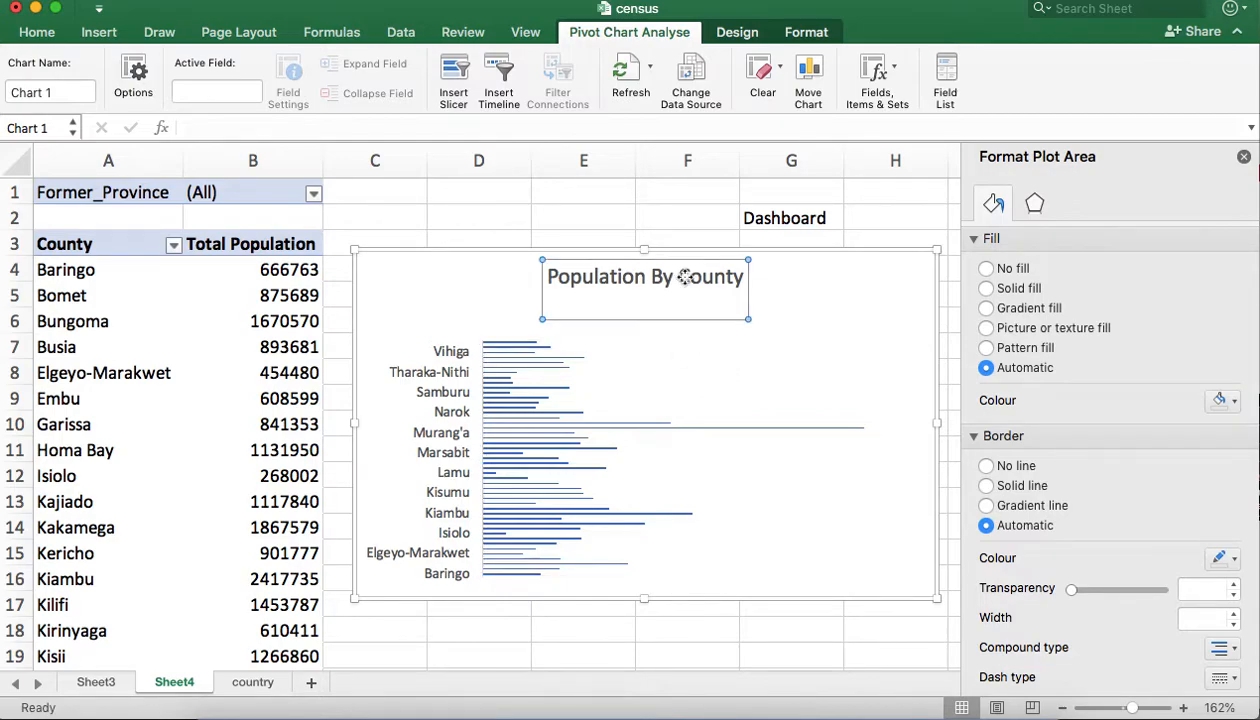
left_click(666, 297)
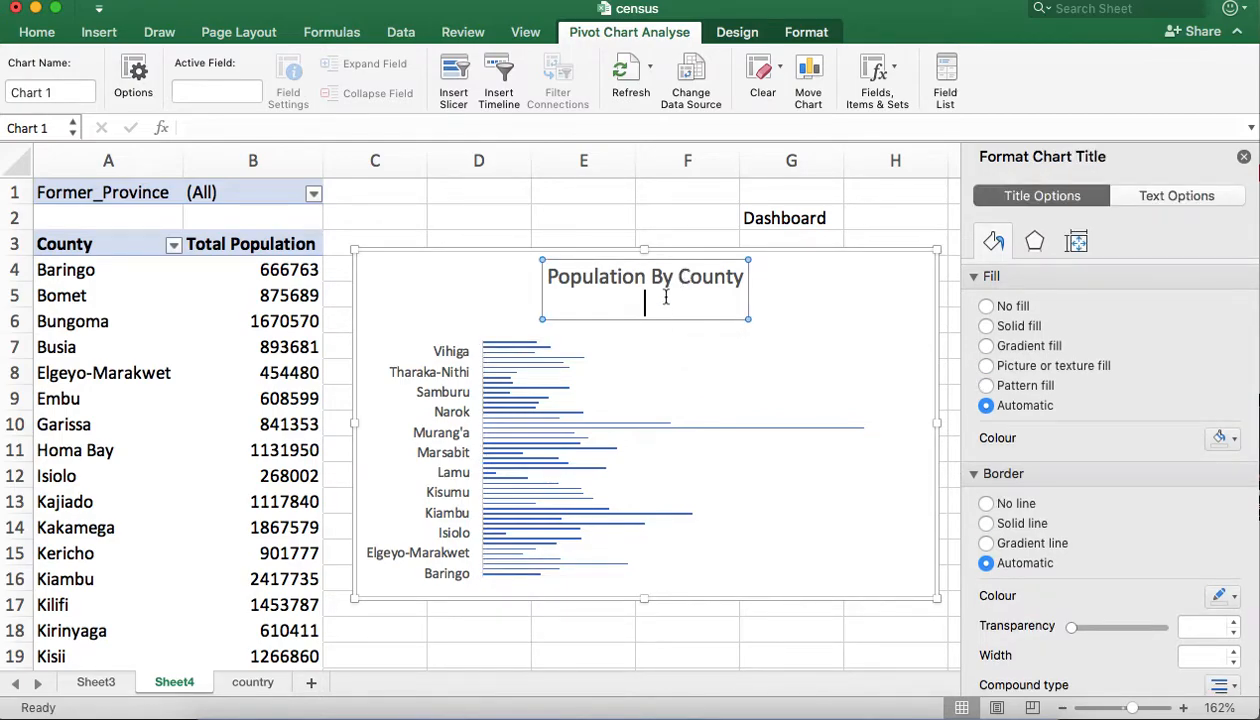
key("BackSpace")
left_click(458, 199)
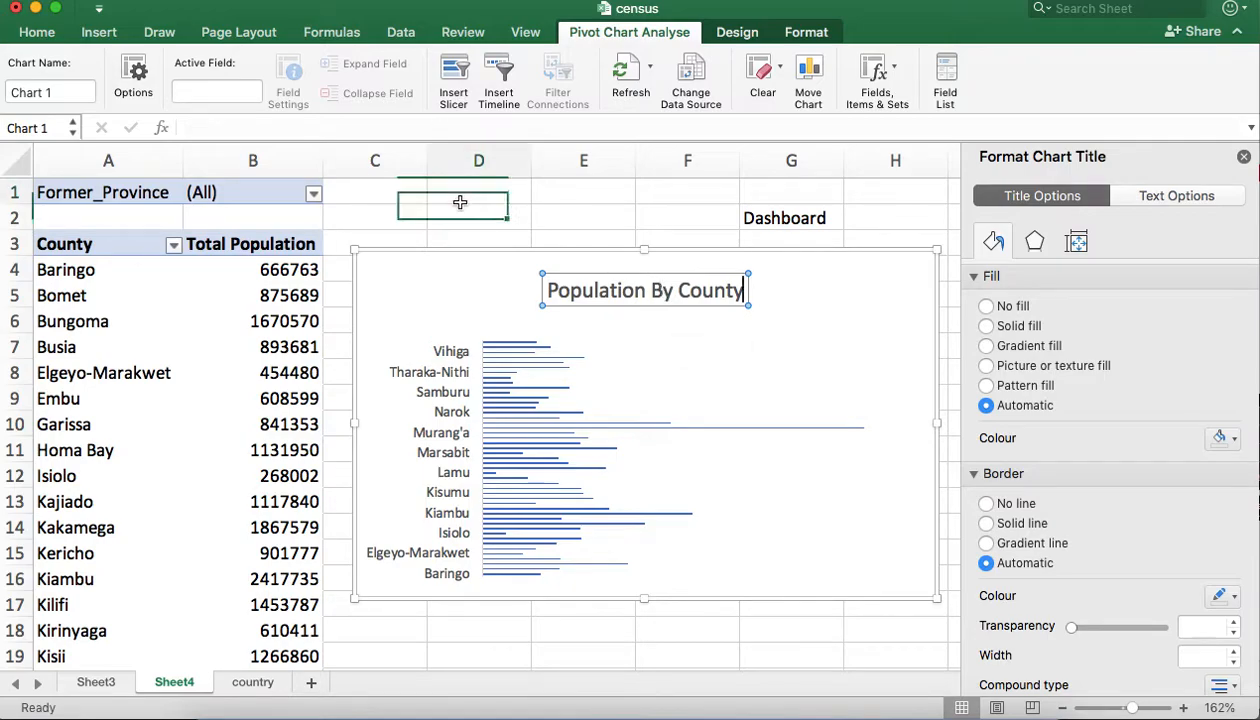
left_click(1243, 158)
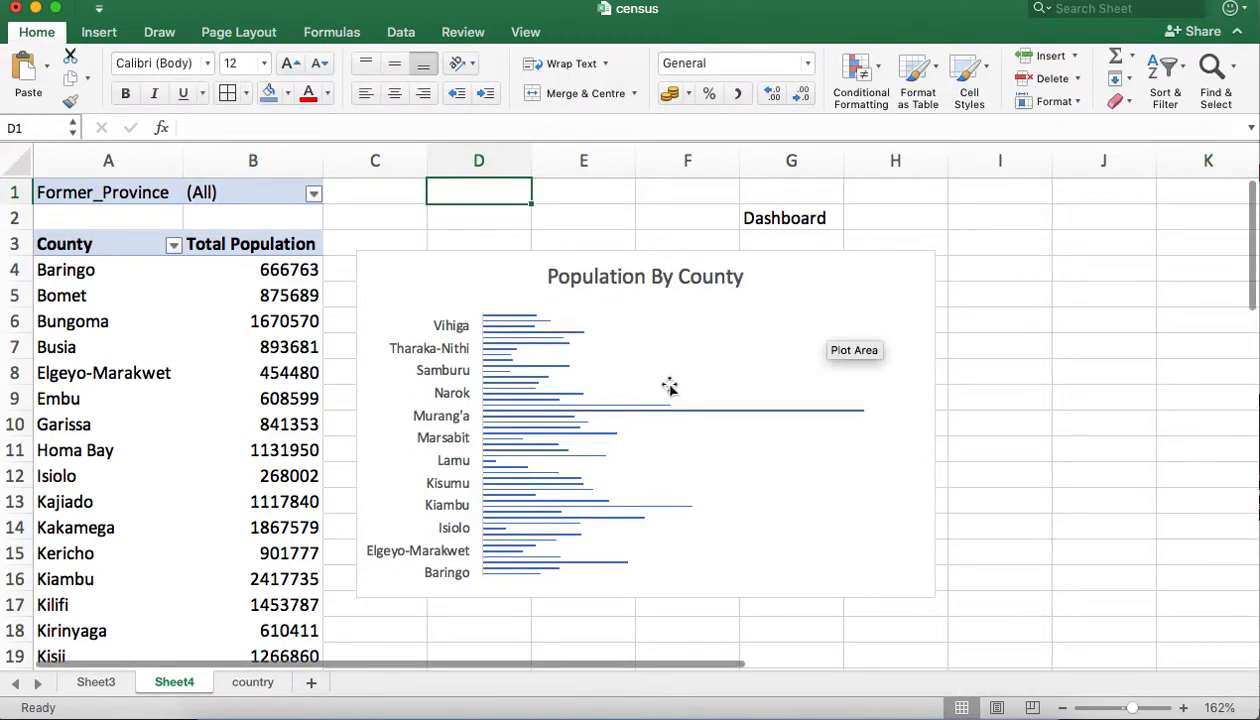
Shrink the bar chart and place it directly below row 2, spanning about D3 to H14
left_click(372, 214)
left_click(508, 272)
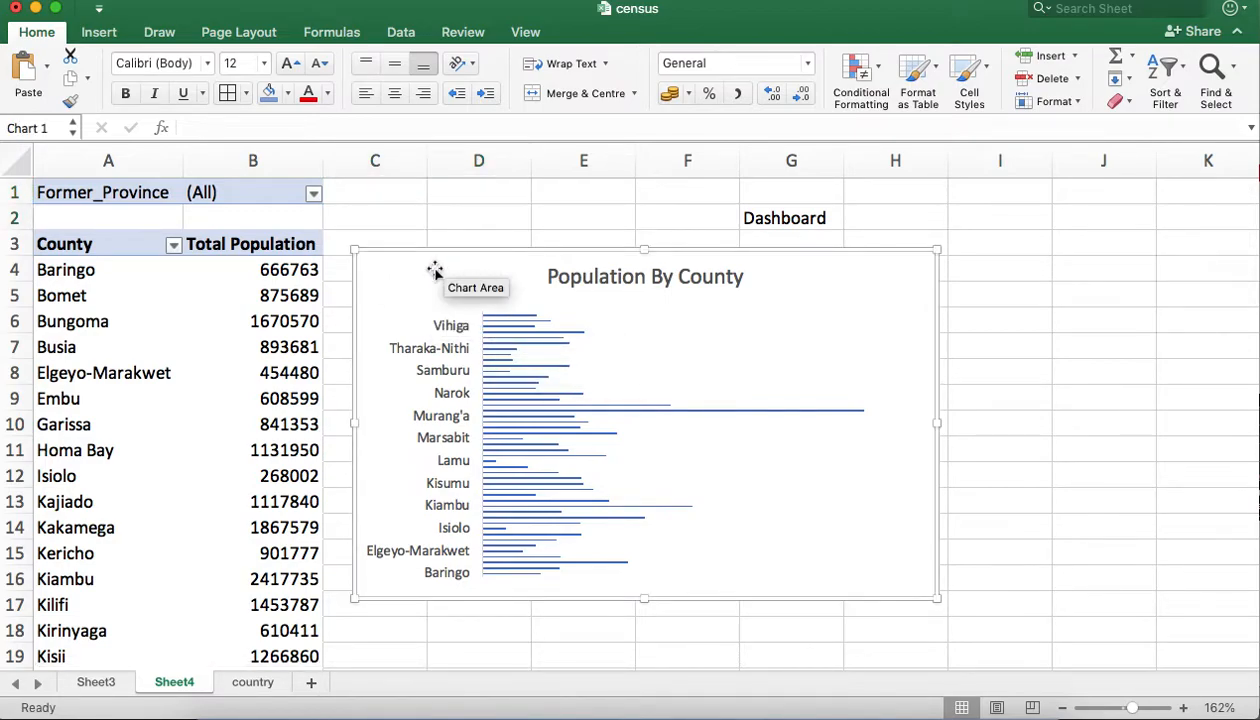
left_click_drag(352, 248, 479, 246)
left_click(960, 265)
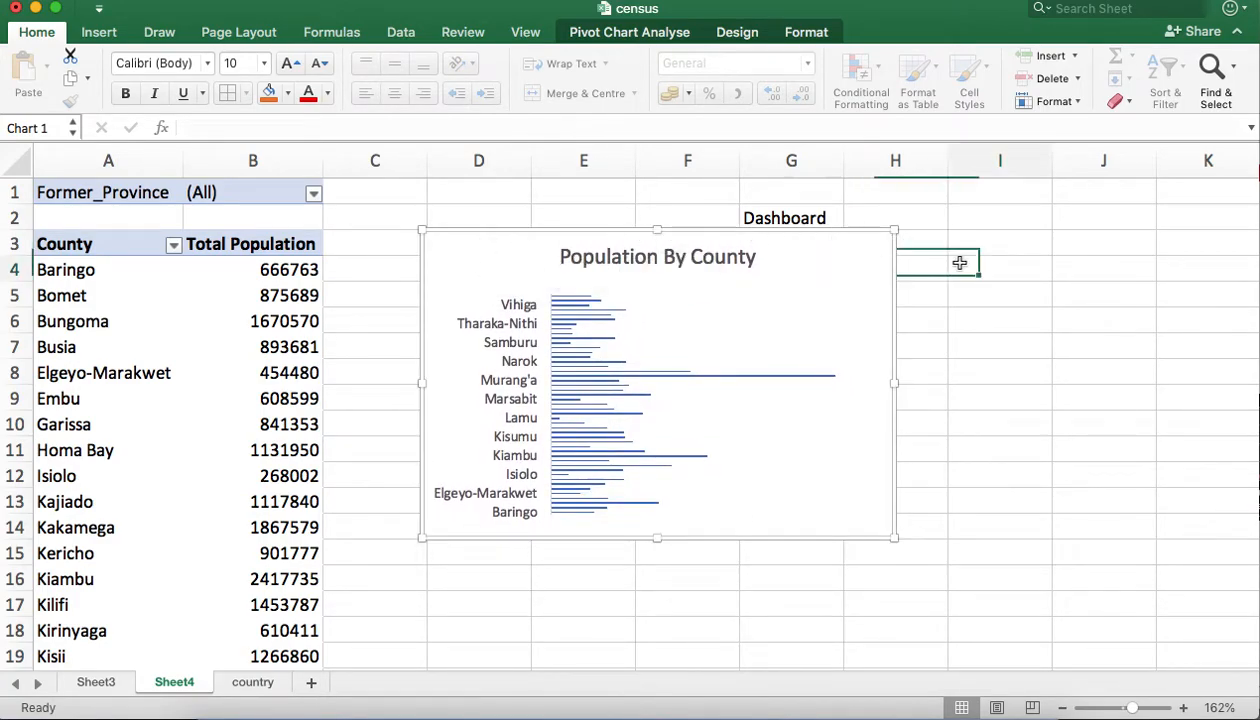
Merge and centre the Dashboard heading across cells D2 to J2
left_click(472, 217)
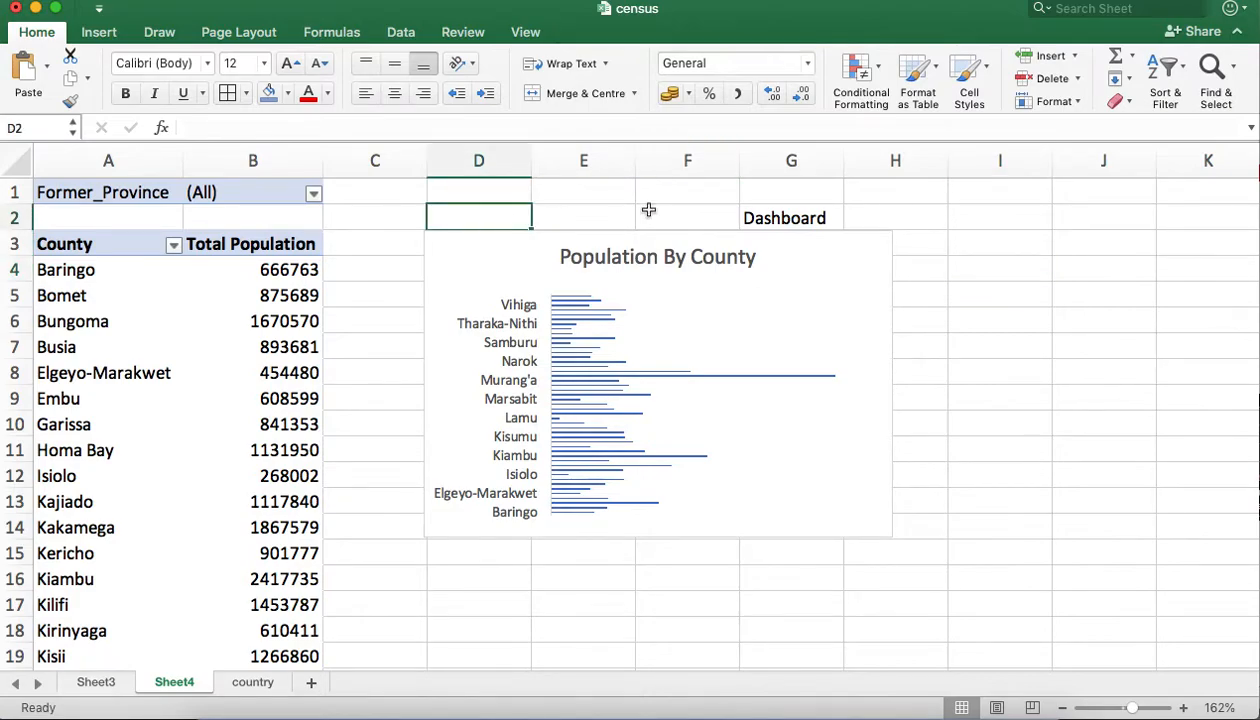
left_click(1137, 214, "shift")
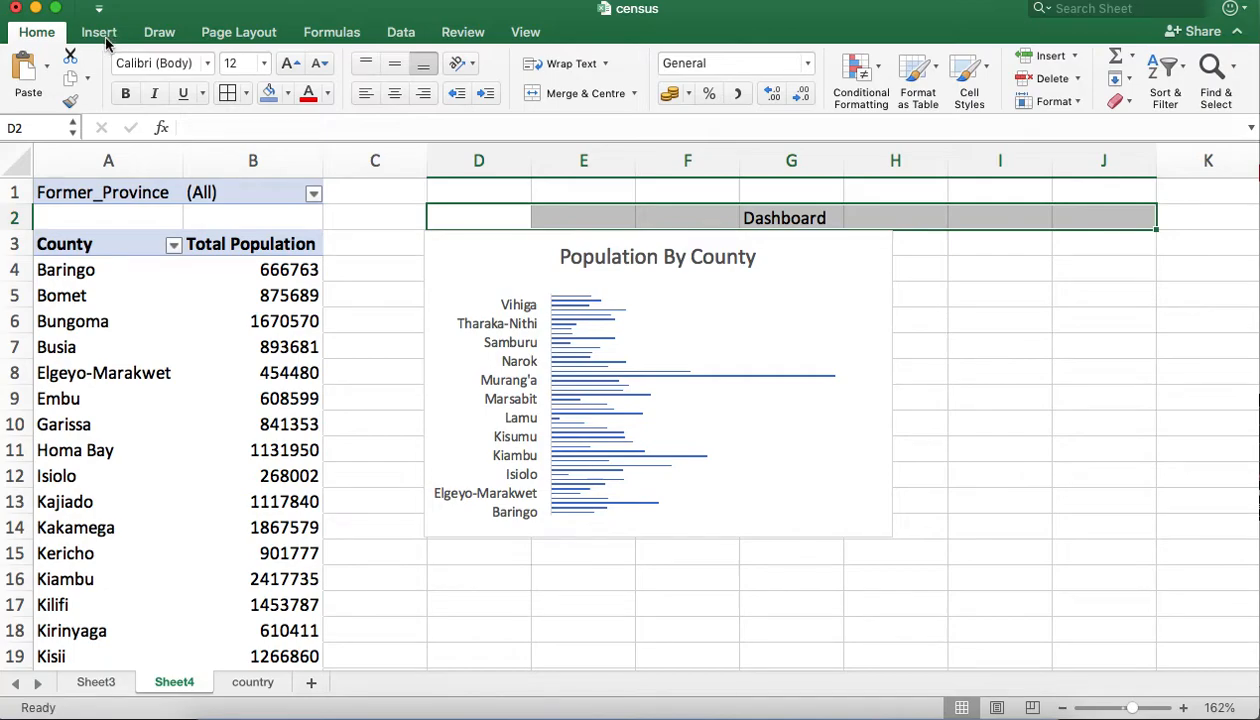
left_click(574, 94)
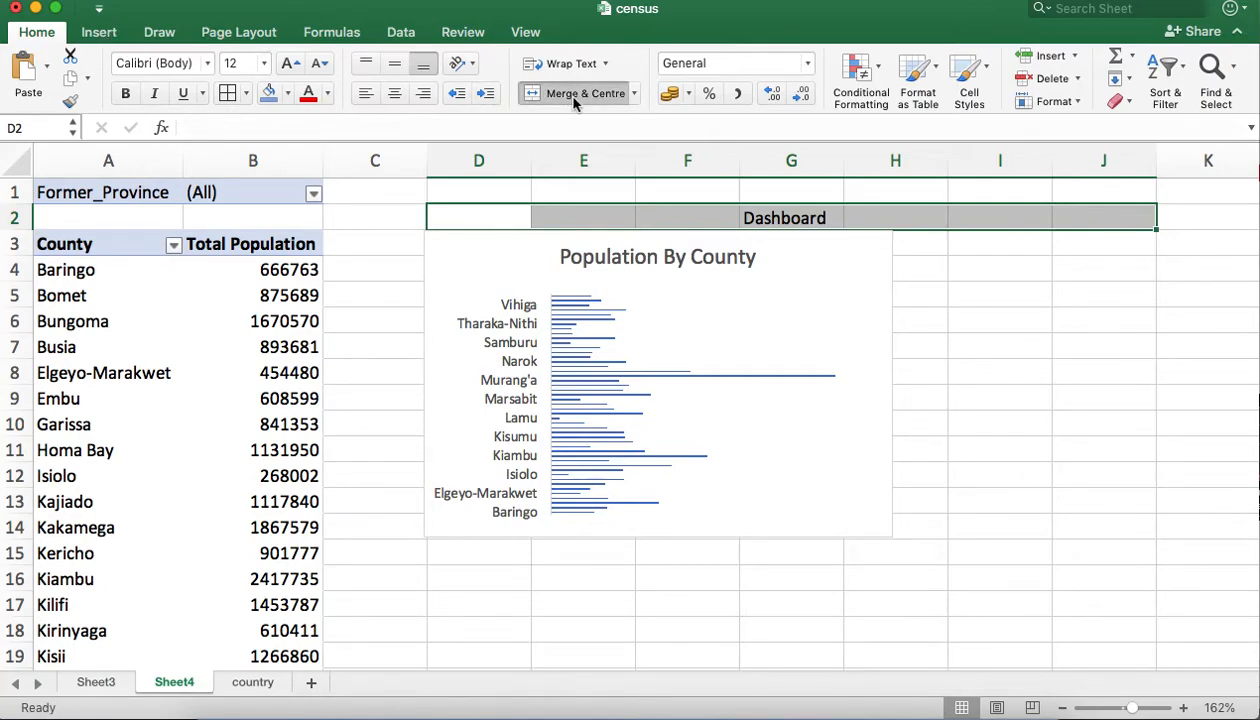
left_click(979, 321)
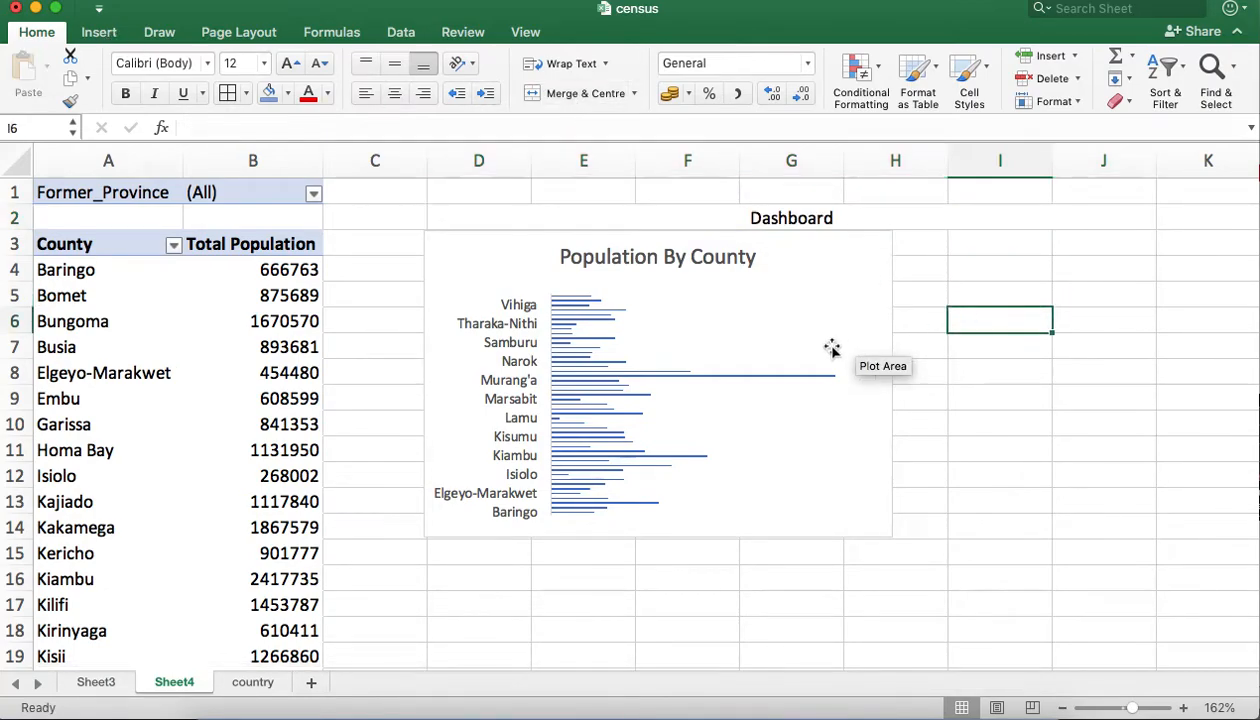
Filter the pivot table and its chart by Former_Province to show only the Coast counties
left_click(313, 195)
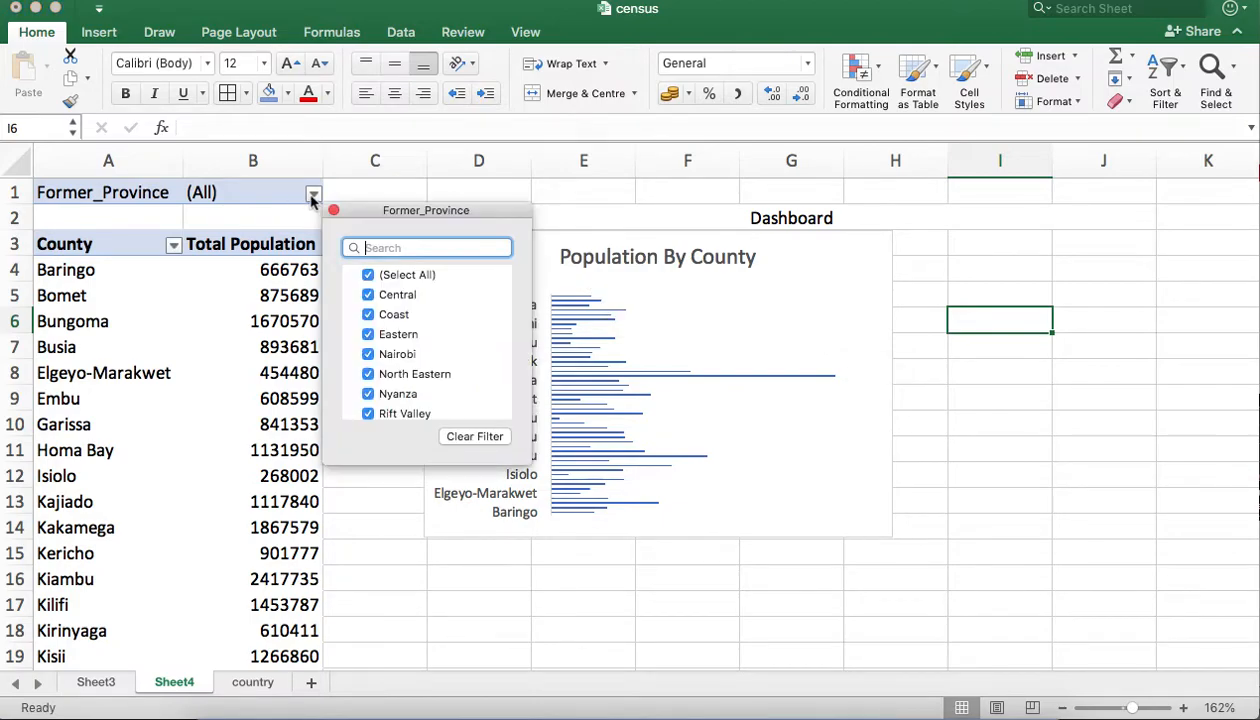
left_click(367, 275)
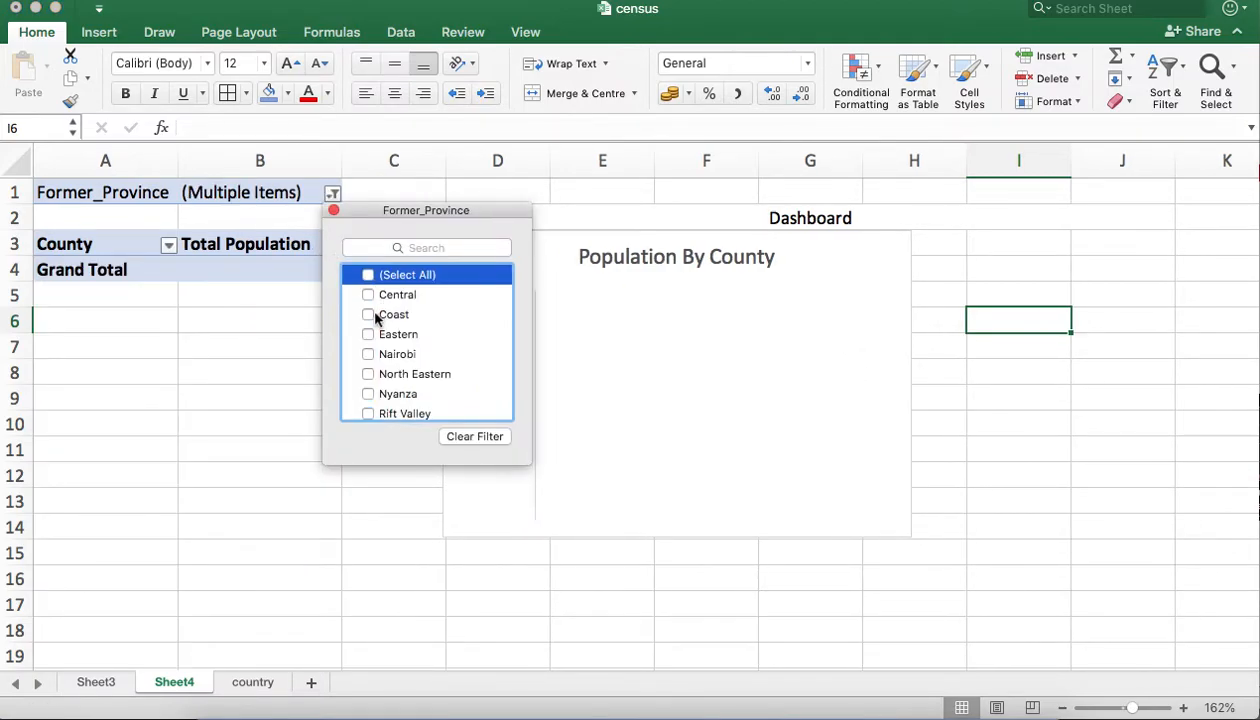
left_click(370, 315)
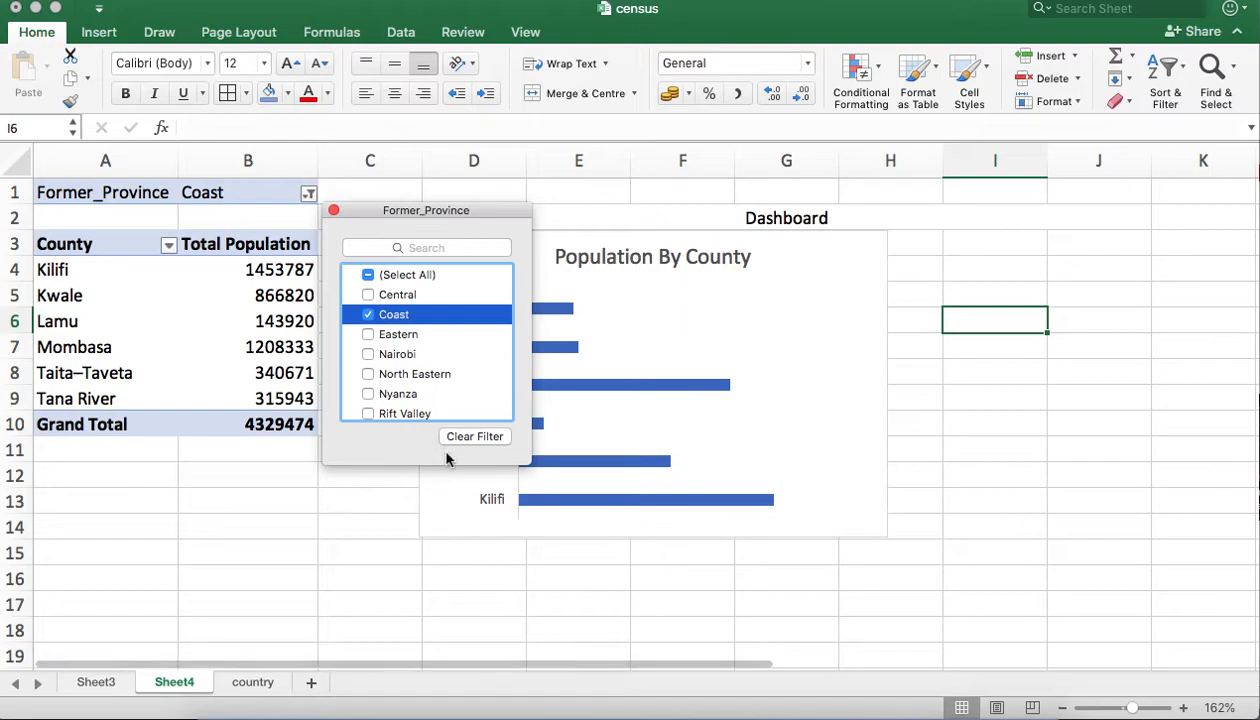
left_click(292, 637)
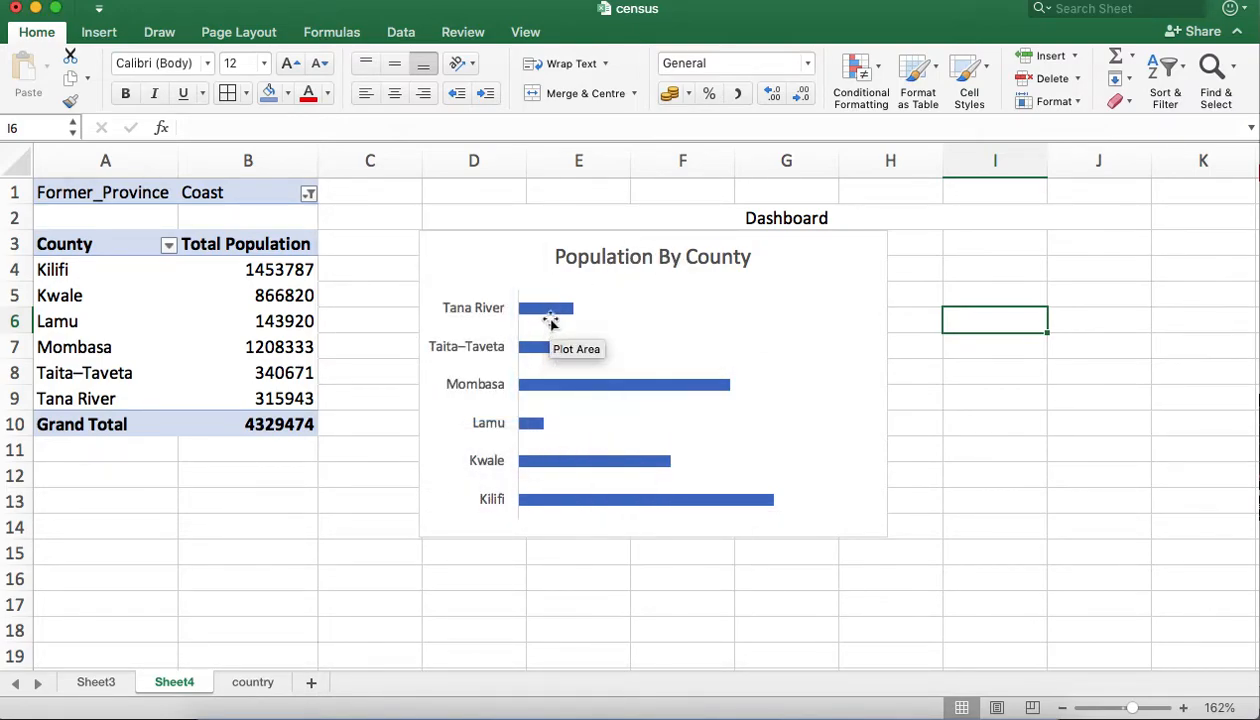
mouse_move(548, 312)
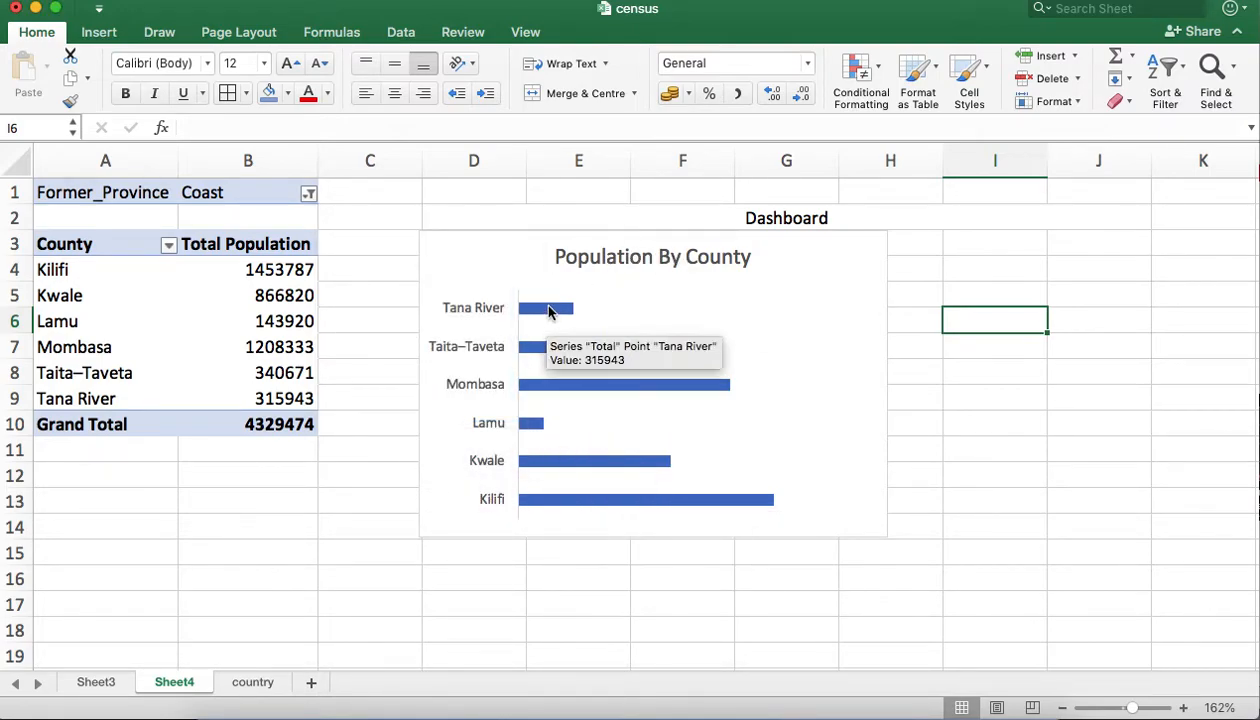
Thicken the bars of the Population By County chart by reducing the series gap width to 34%, and close the formatting pane
left_click(594, 384)
right_click(594, 384)
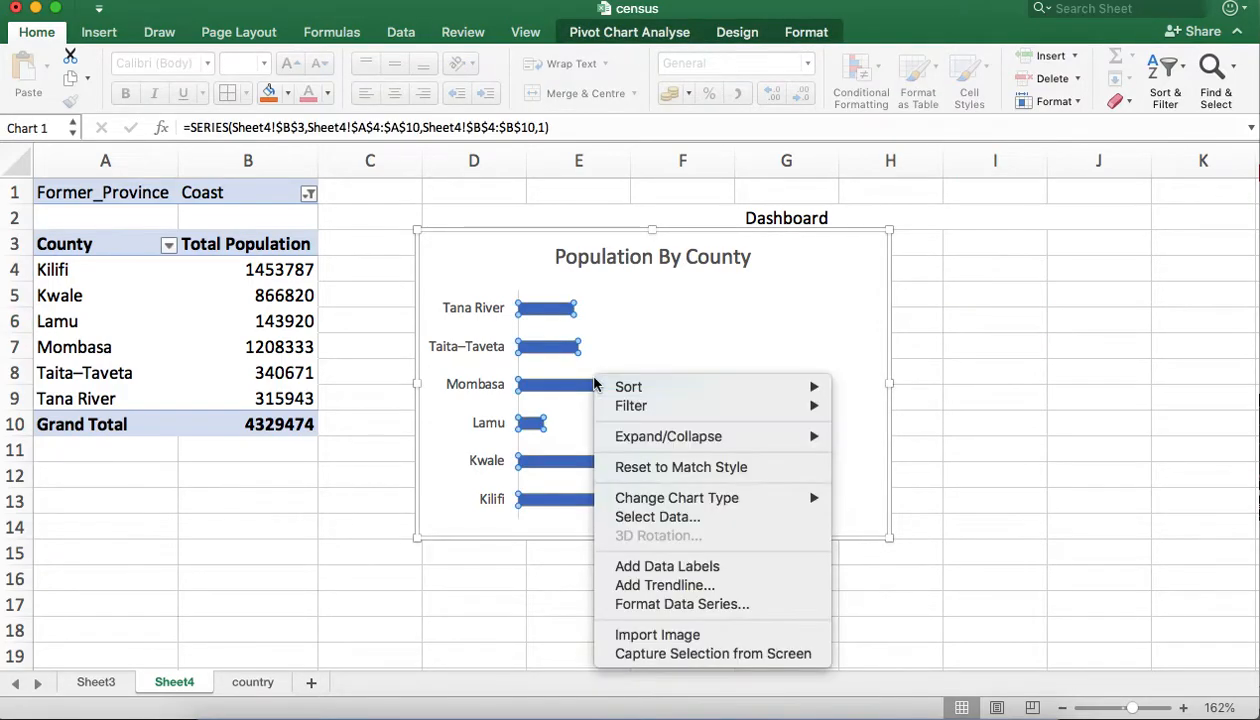
left_click(714, 605)
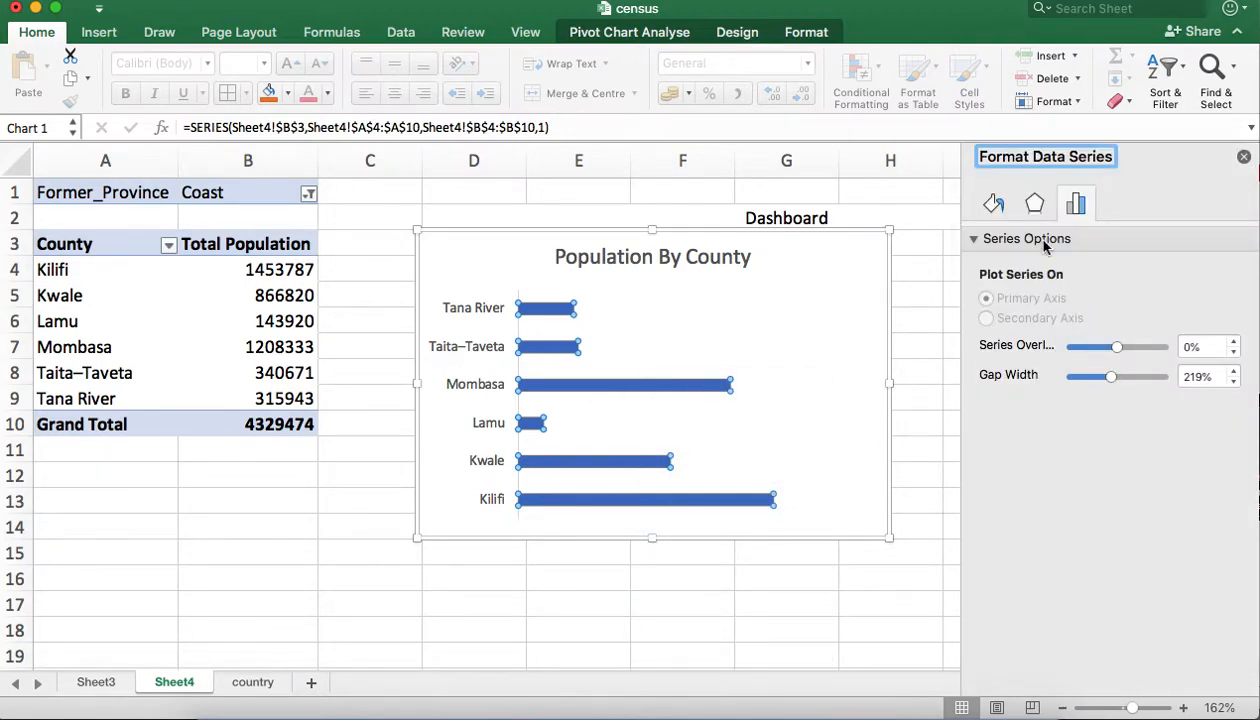
left_click(1081, 378)
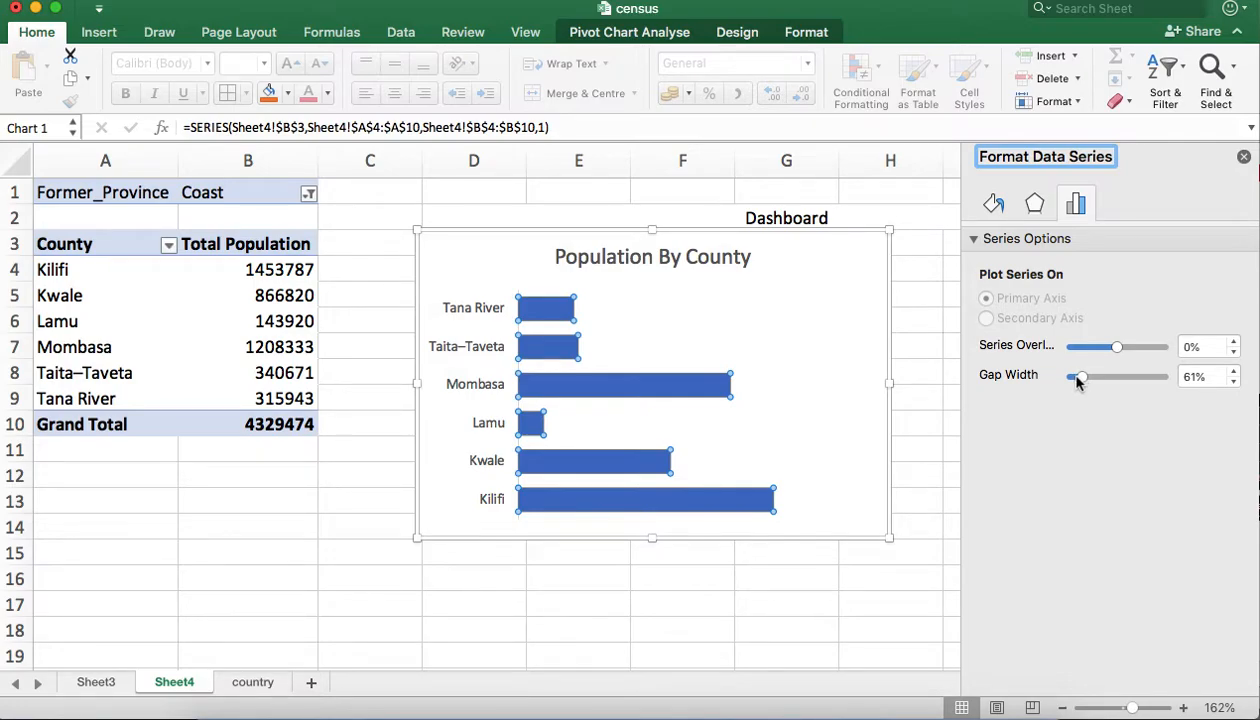
left_click_drag(1078, 380, 1081, 381)
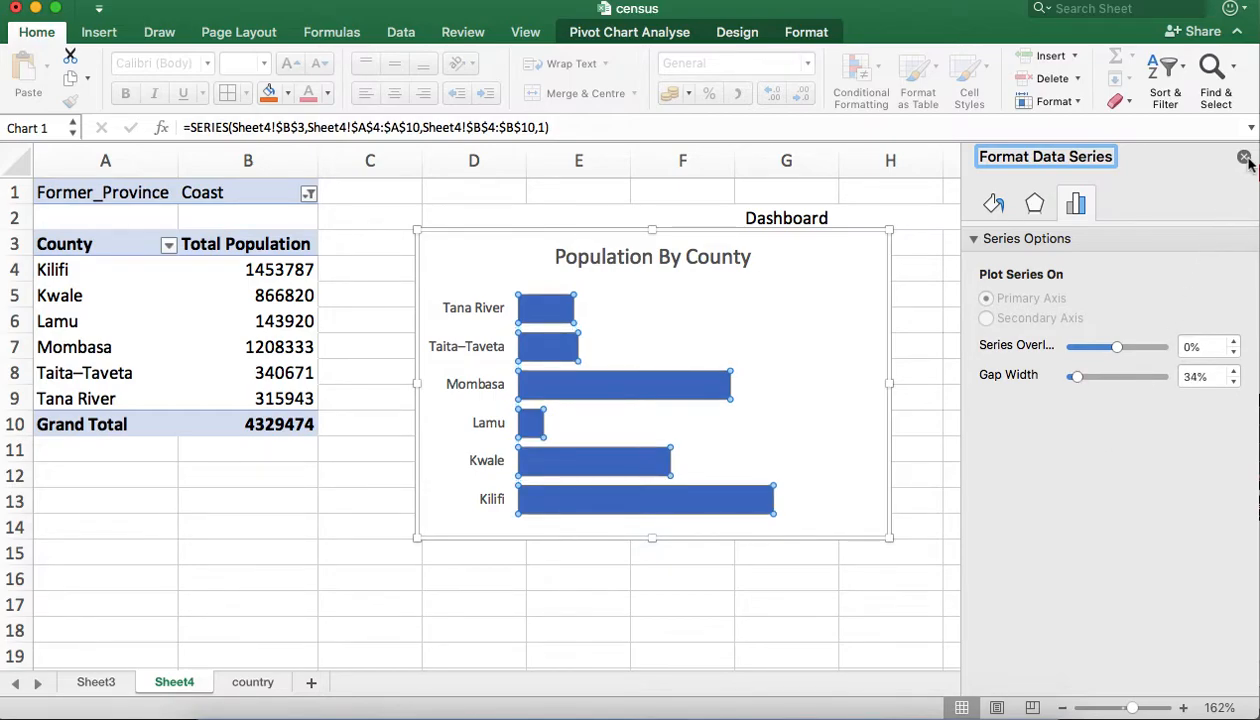
left_click(1244, 157)
left_click(1086, 344)
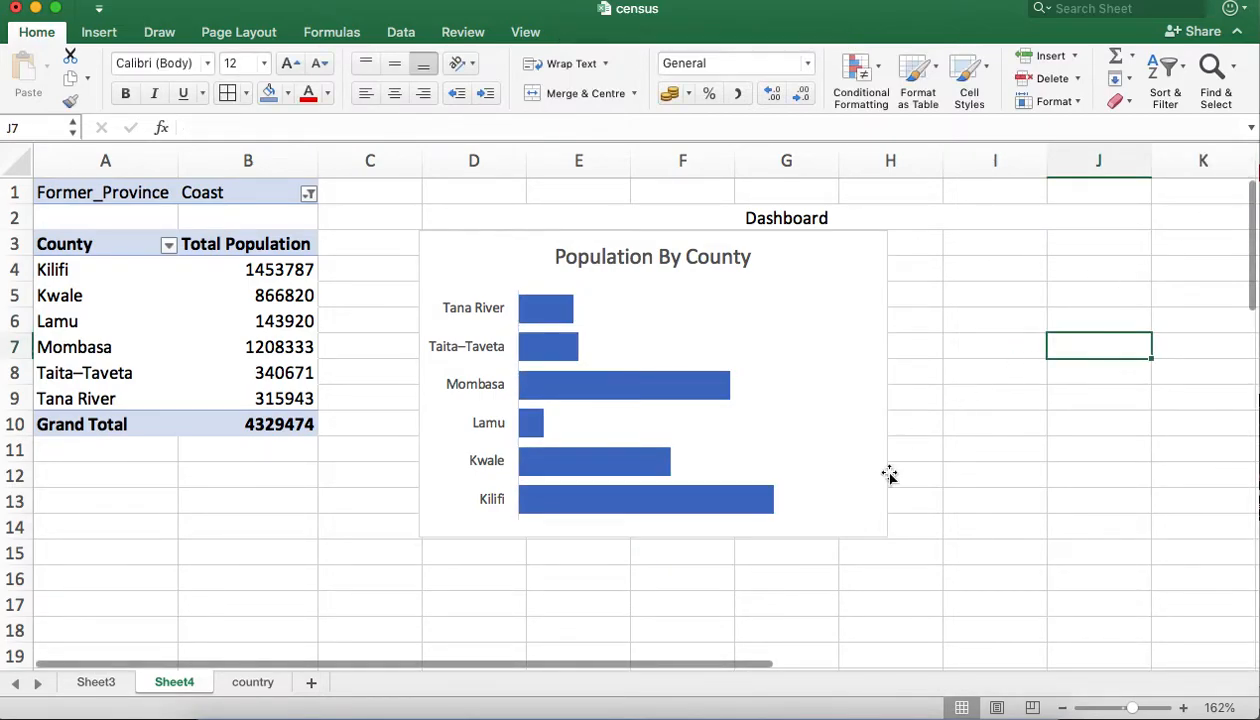
Sort the bar chart's county population values from largest to smallest
right_click(621, 397)
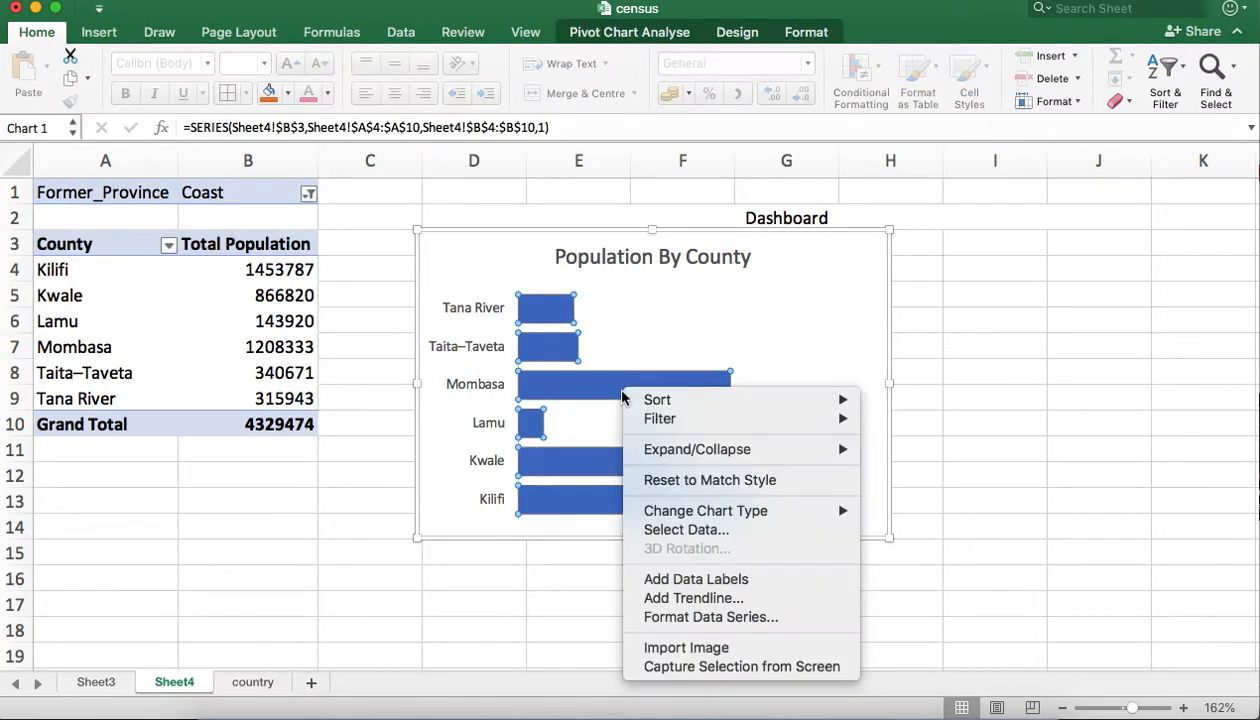
mouse_move(625, 400)
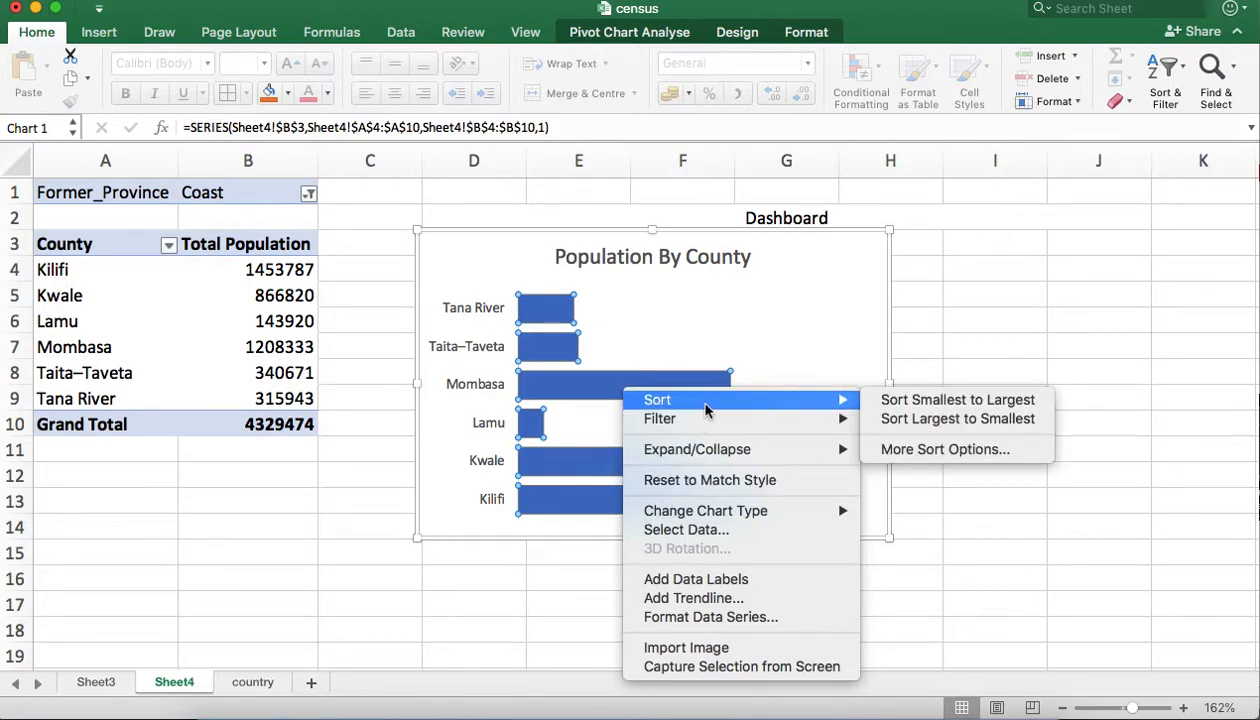
left_click(928, 419)
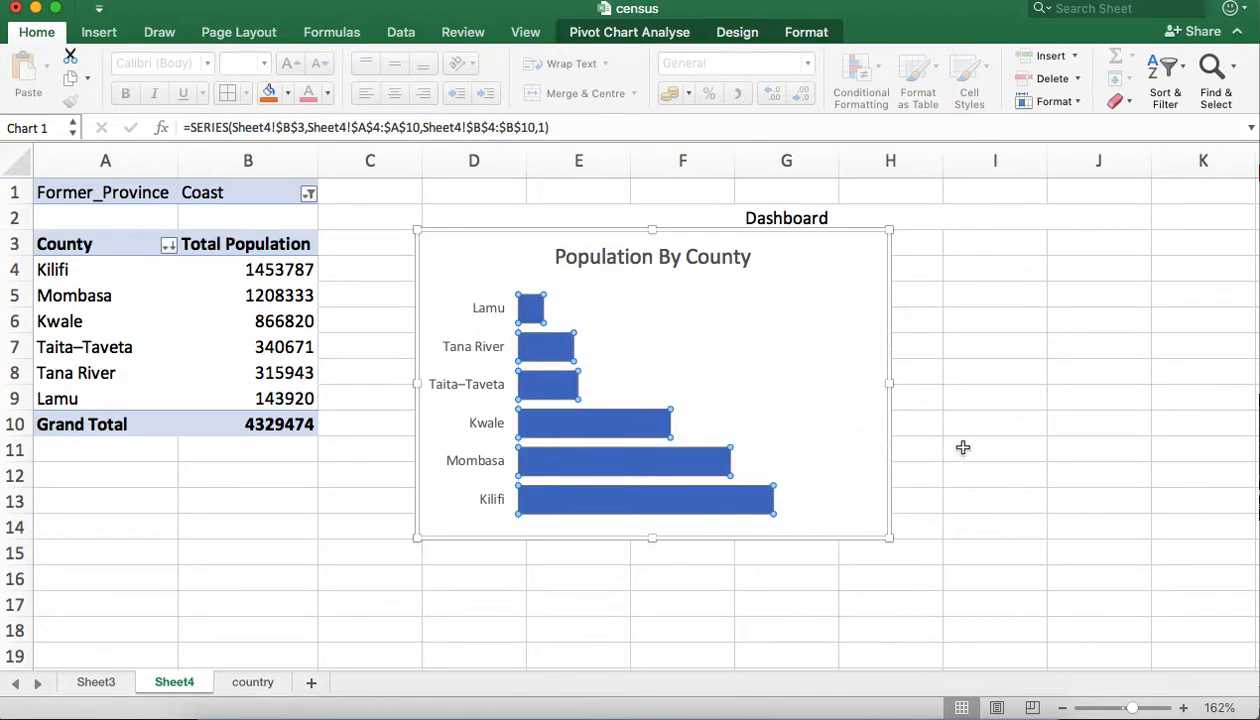
left_click(1026, 430)
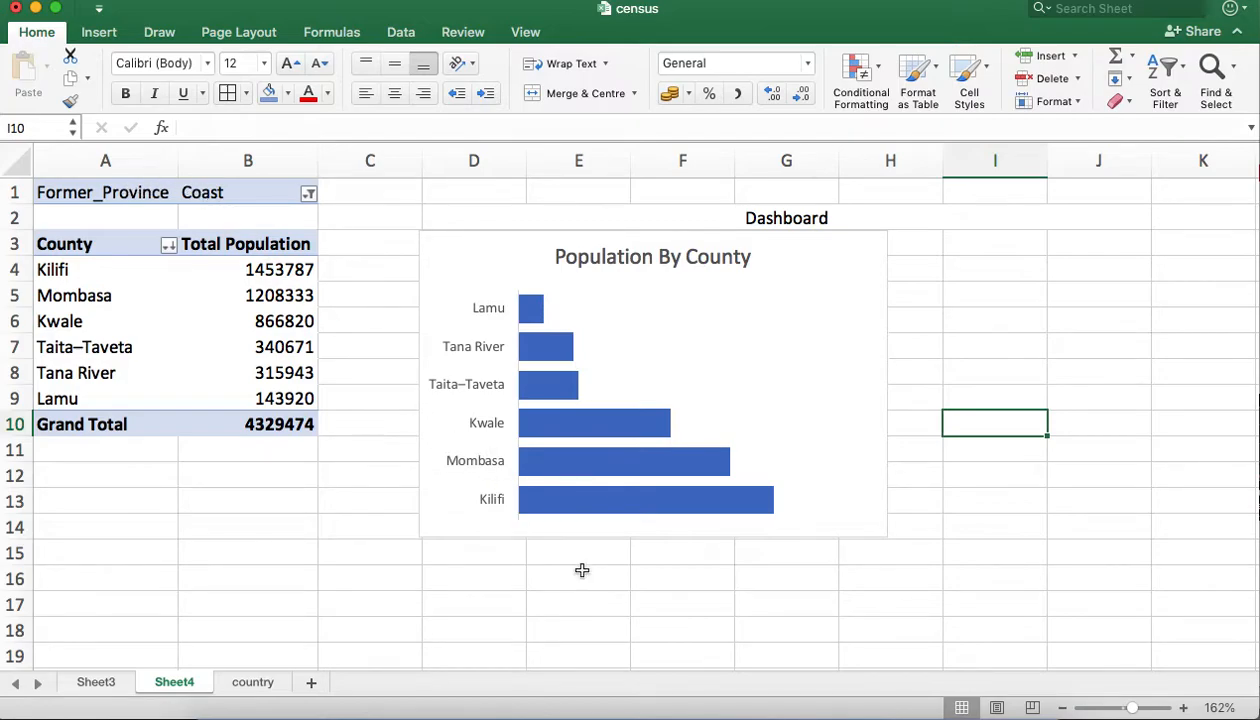
Switch the Former_Province filter from Coast to only Rift Valley and close the filter window
mouse_move(701, 503)
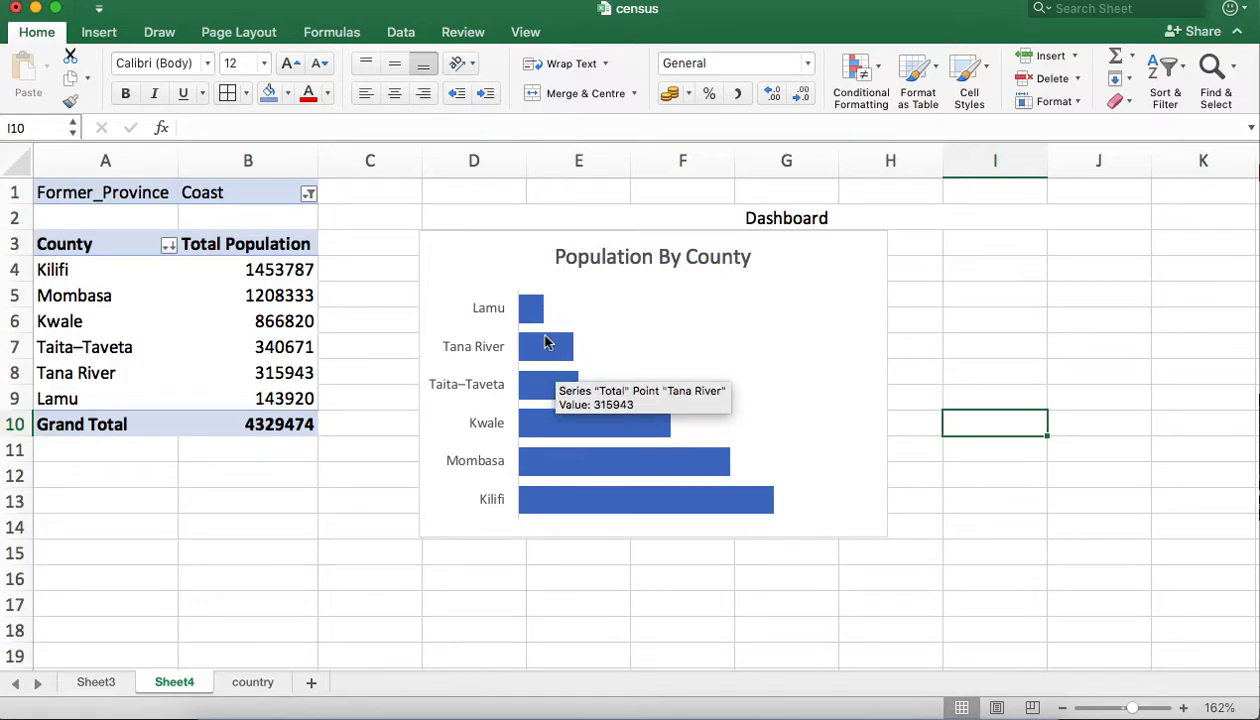
mouse_move(539, 322)
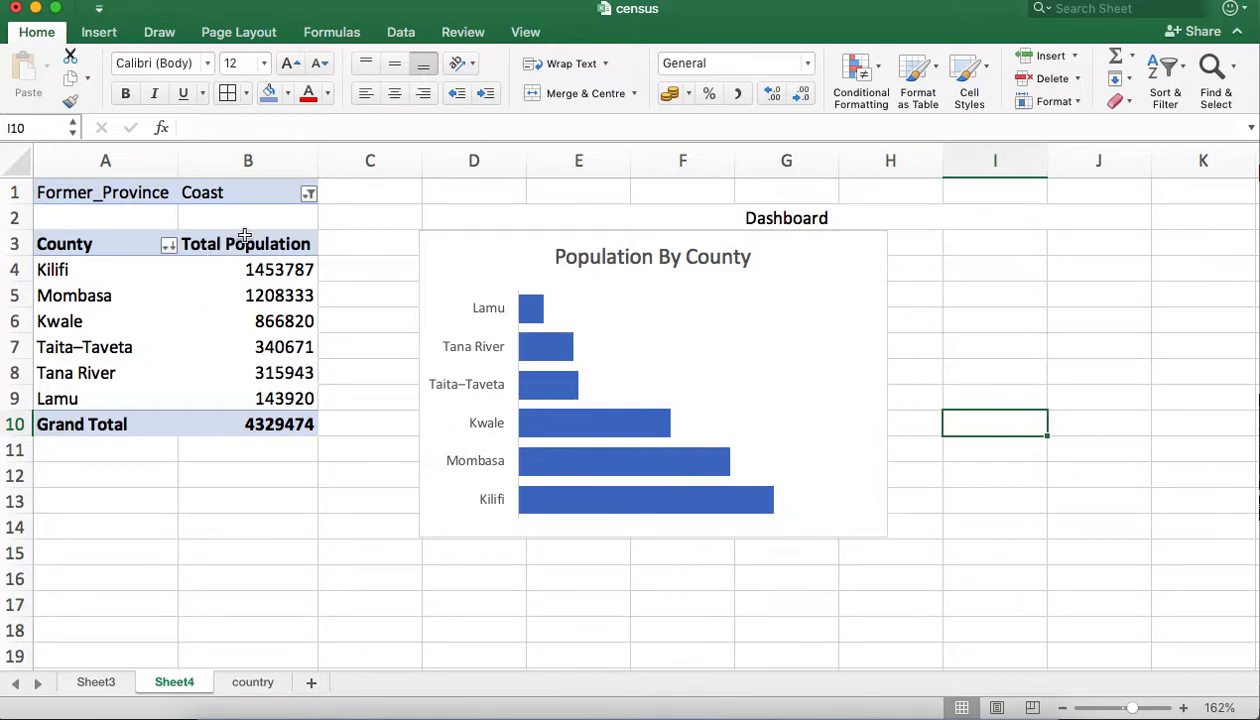
left_click(309, 195)
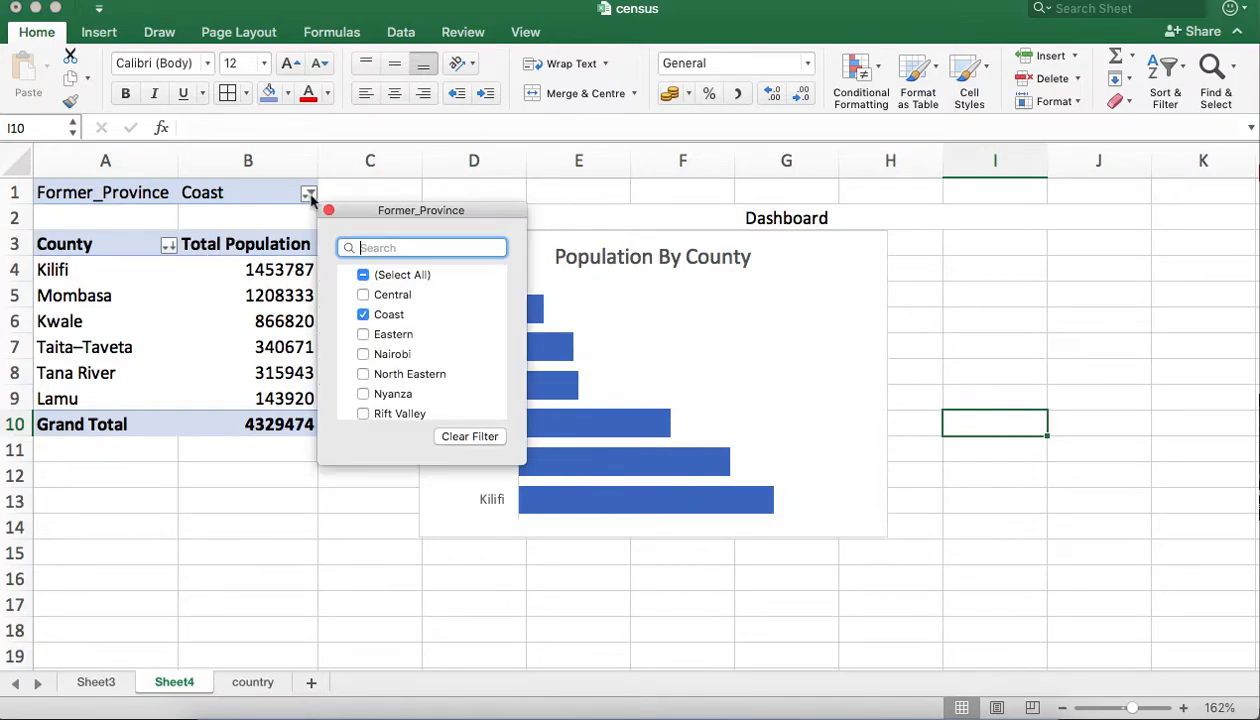
left_click(362, 335)
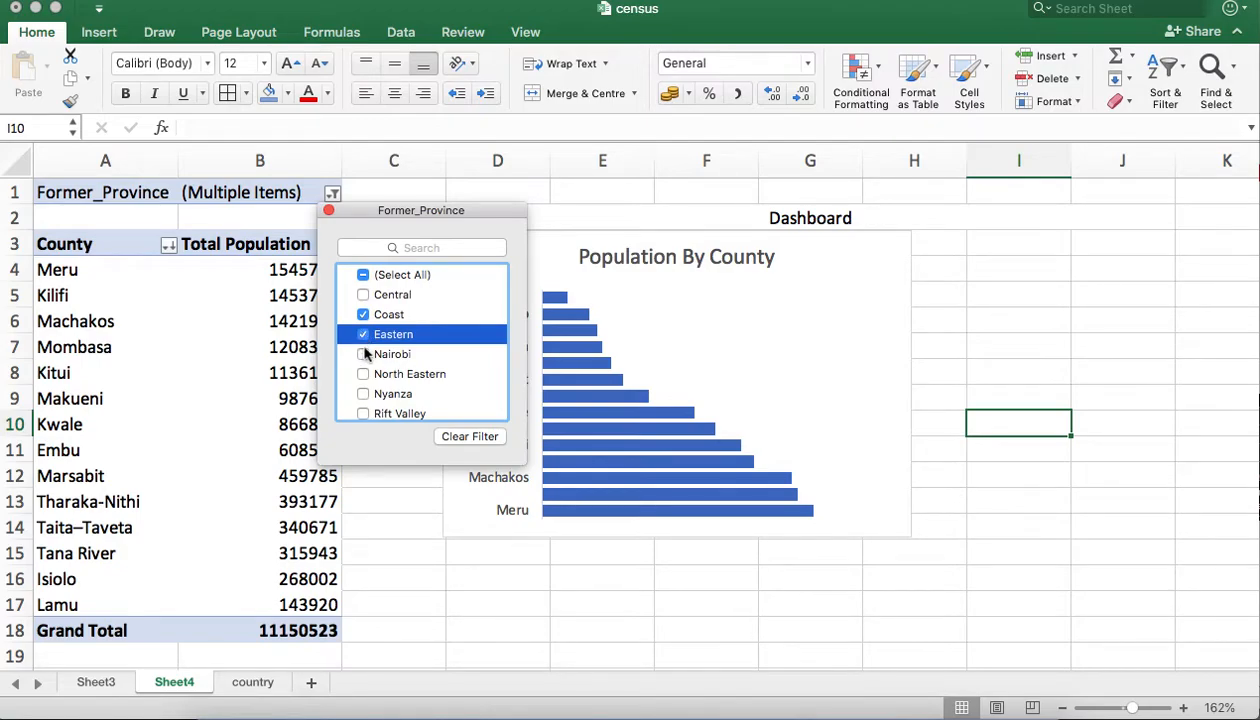
left_click(363, 315)
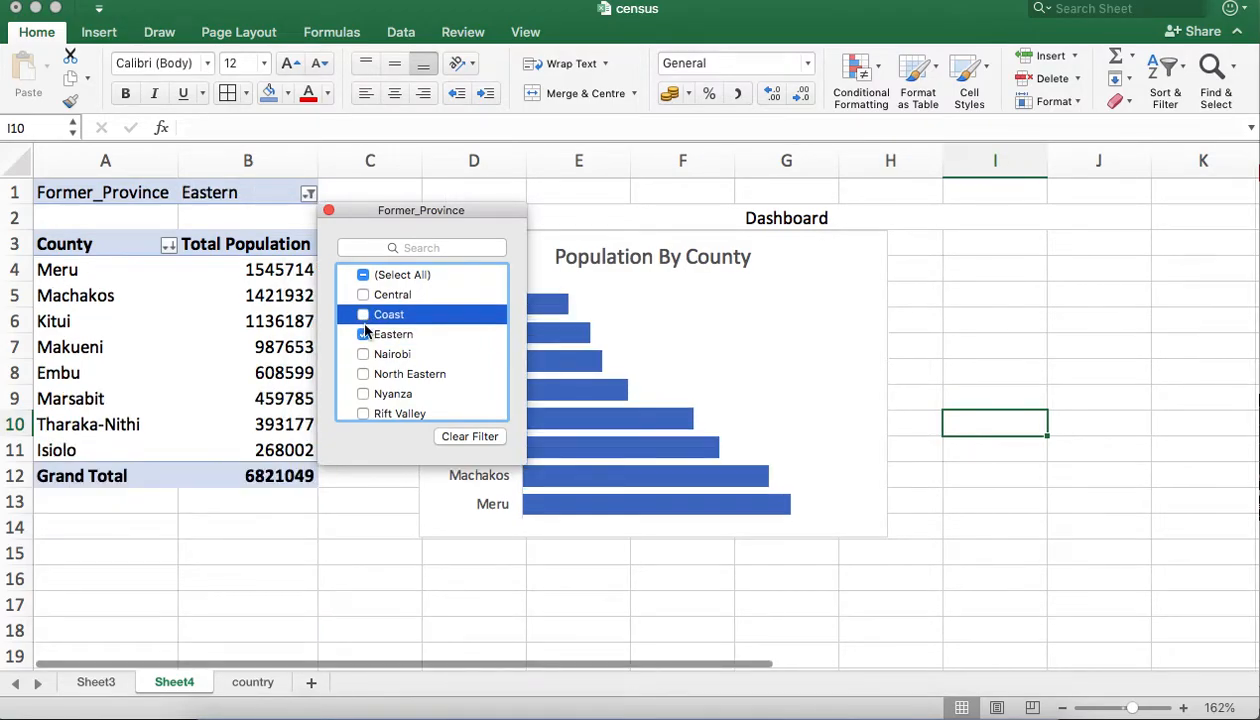
left_click(363, 334)
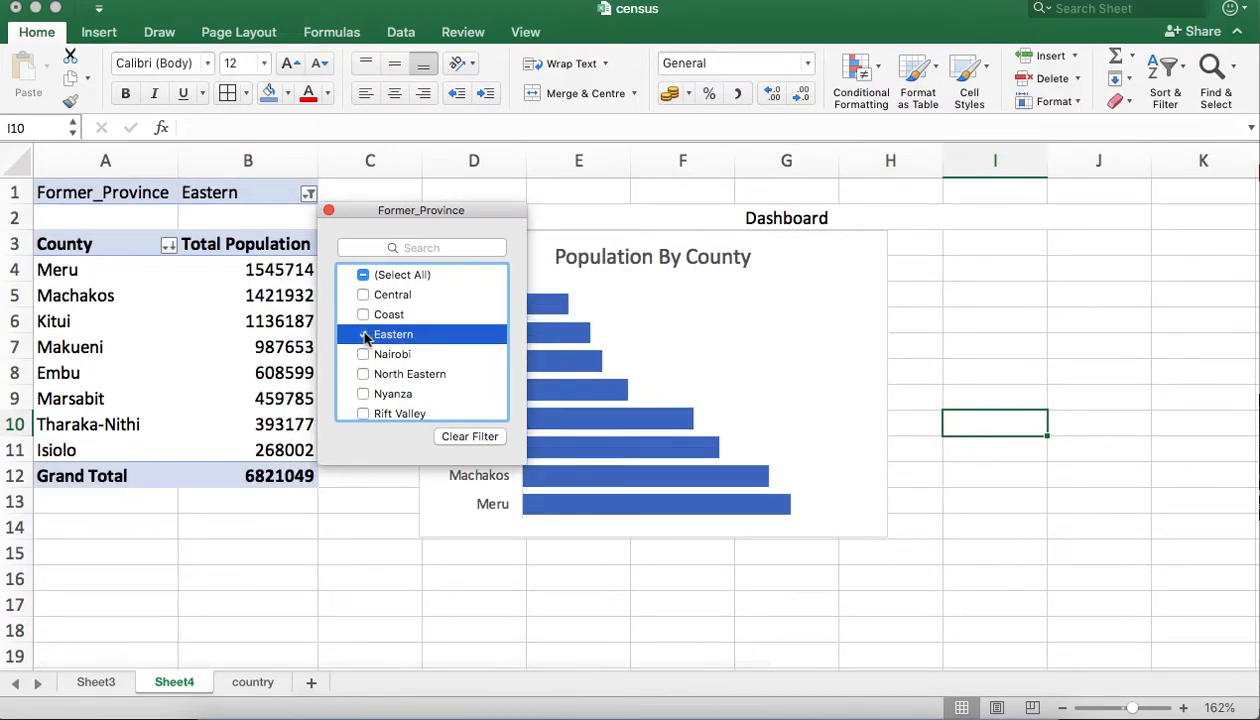
left_click(364, 414)
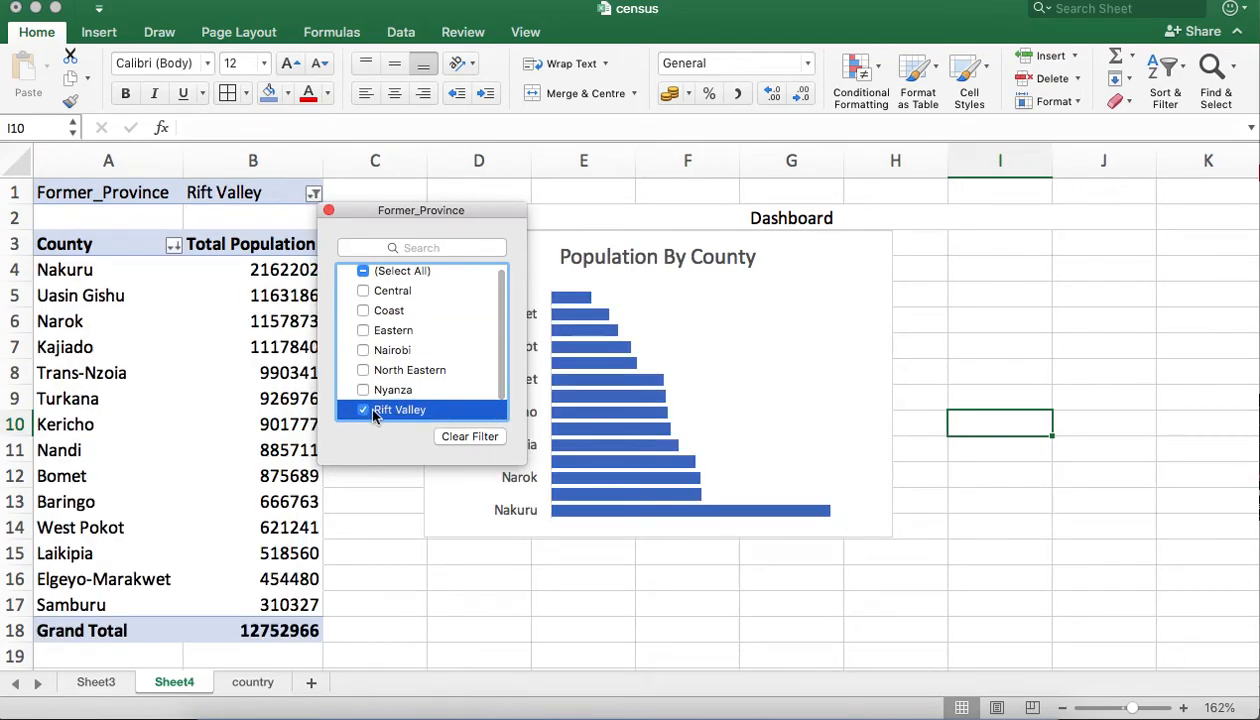
left_click(964, 516)
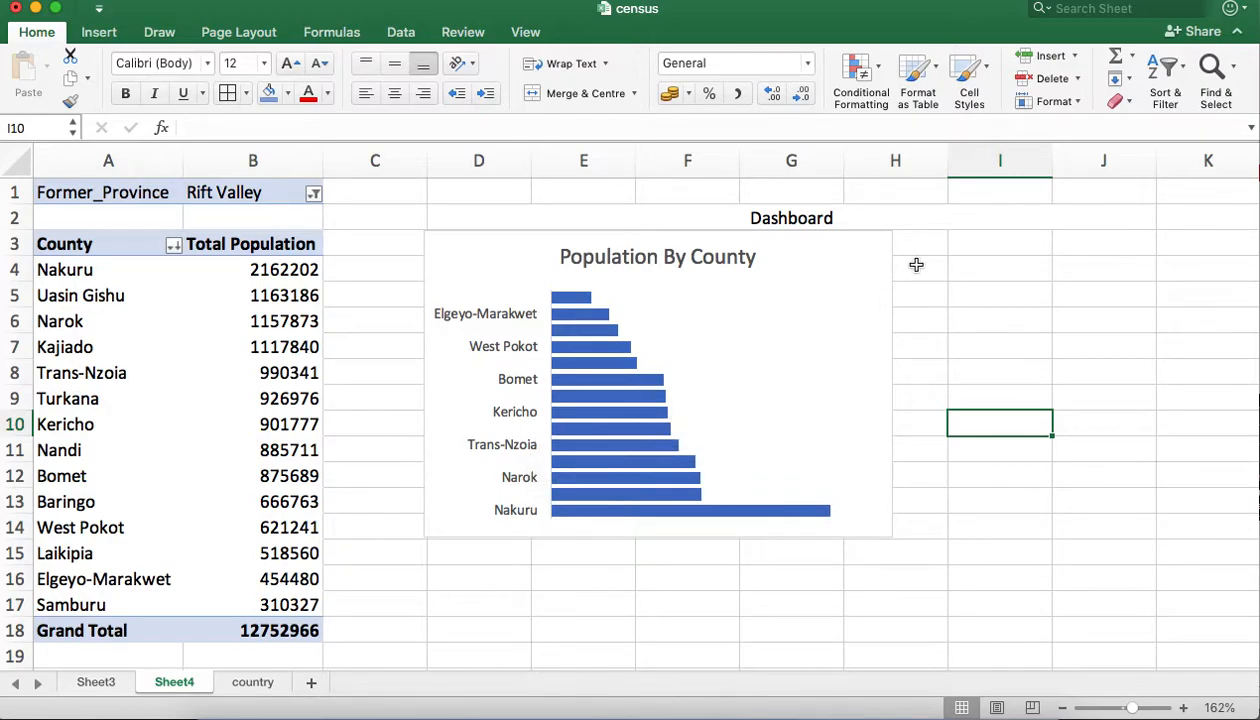
Enlarge the bar chart down to row 18 so every county is labelled, and move it against the pivot table, starting at C3
left_click(852, 482)
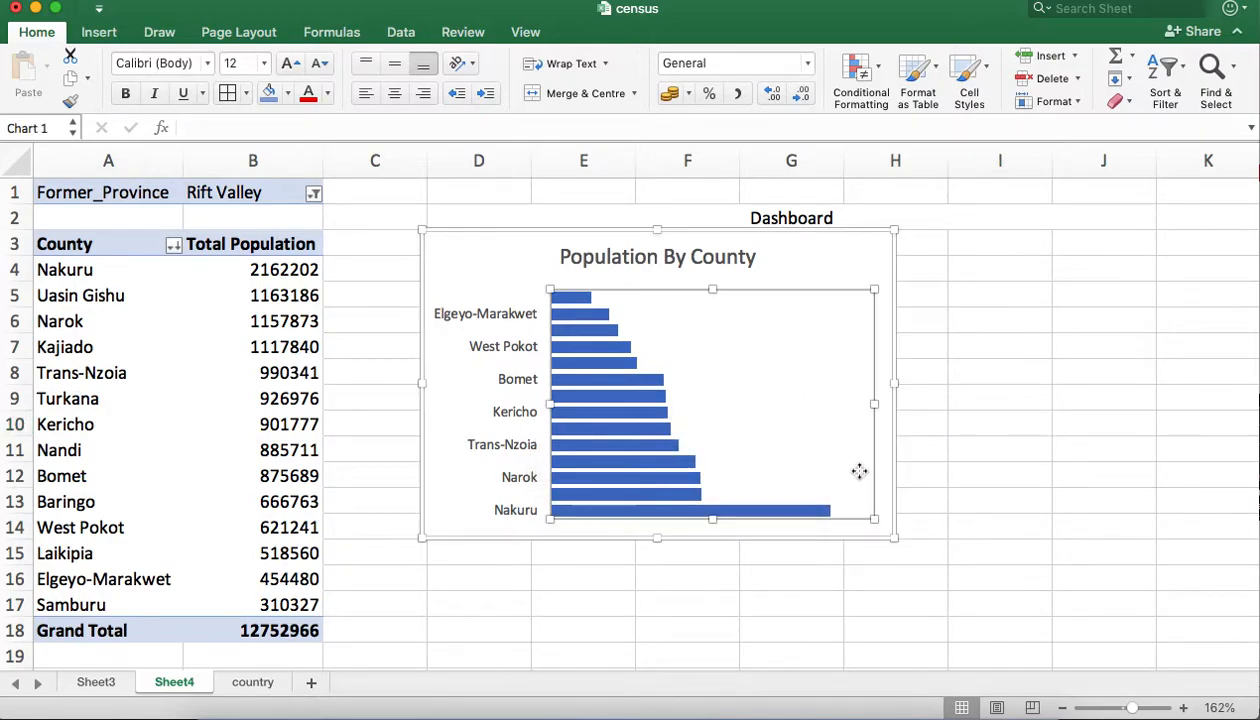
left_click_drag(894, 537, 914, 646)
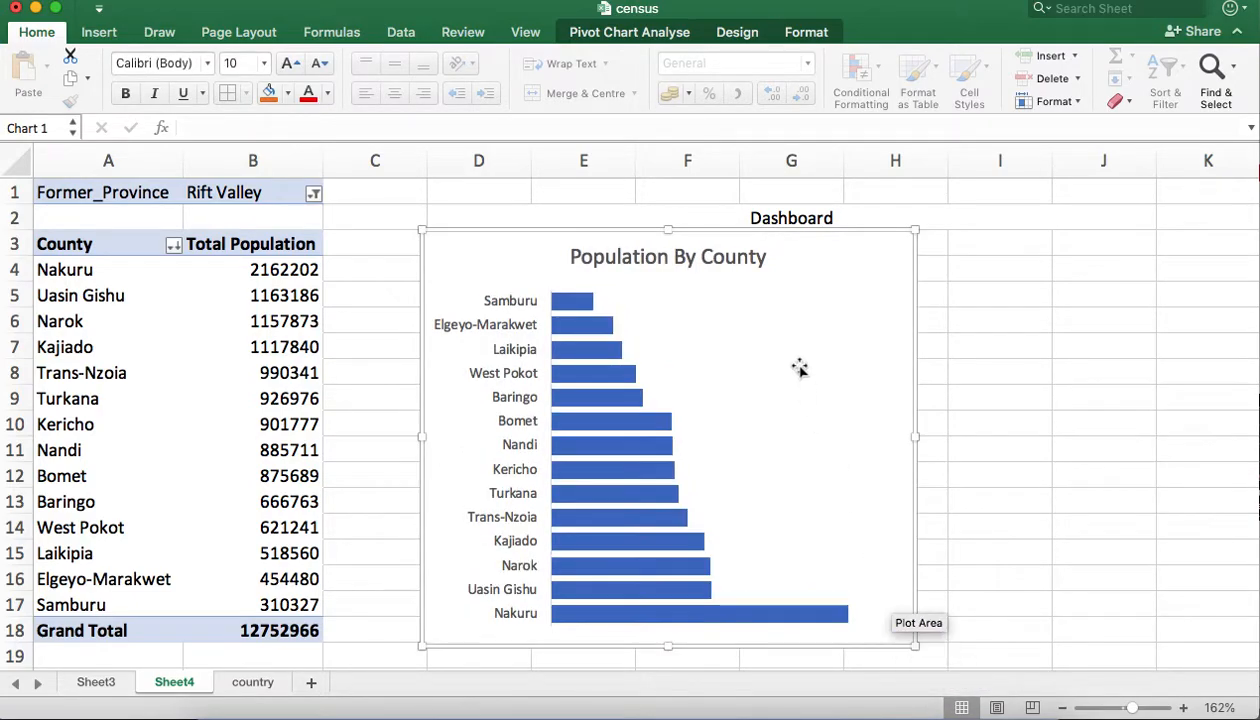
left_click(822, 215)
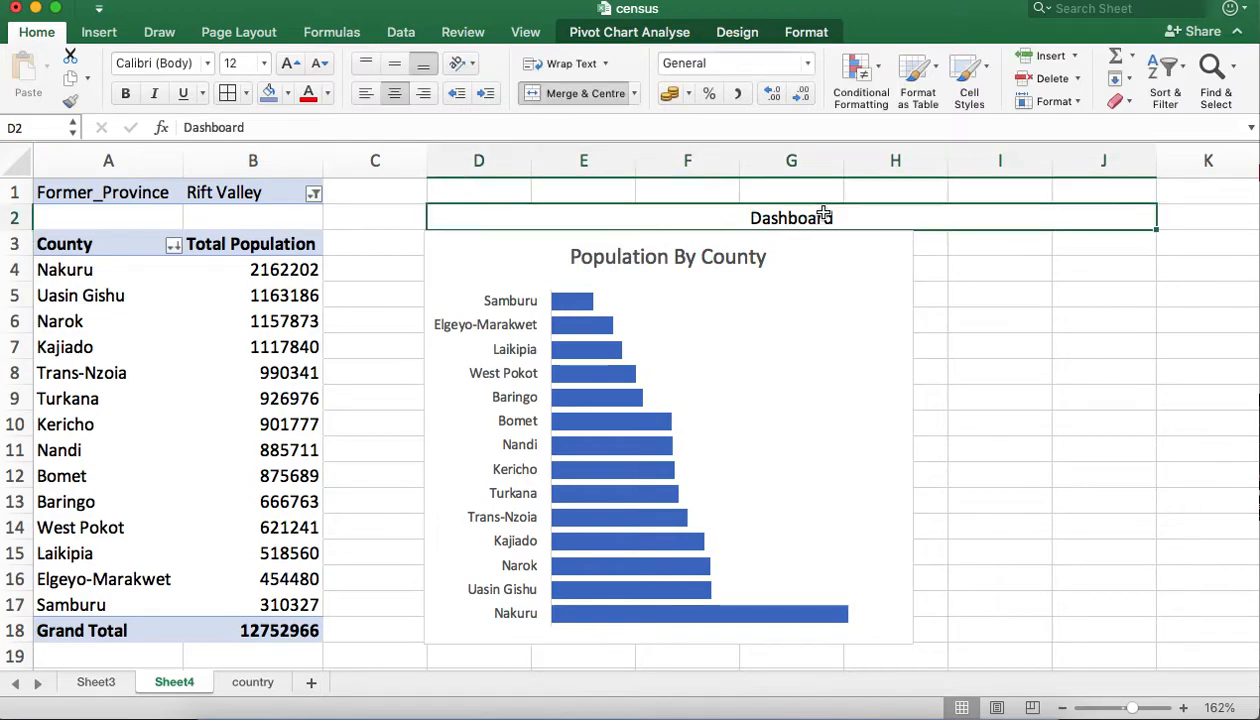
left_click(494, 250)
left_click_drag(494, 248, 398, 243)
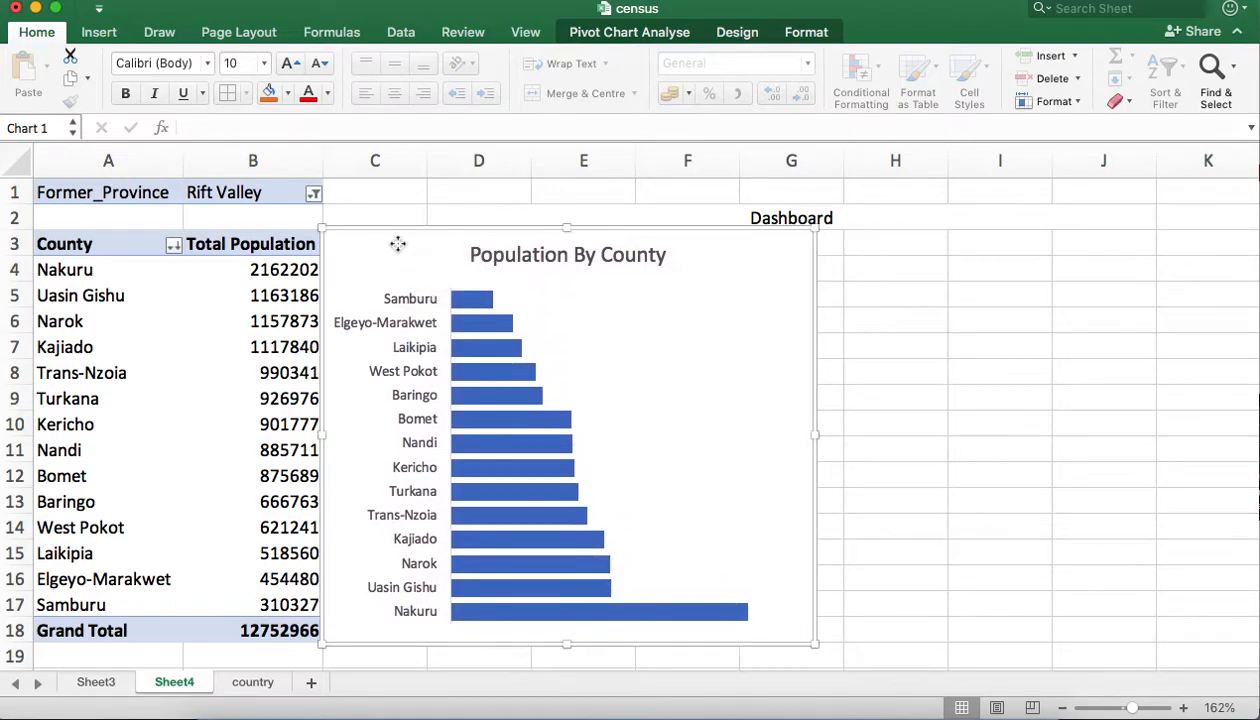
left_click(890, 366)
Insert a second pivot chart from the county population pivot table
left_click(172, 343)
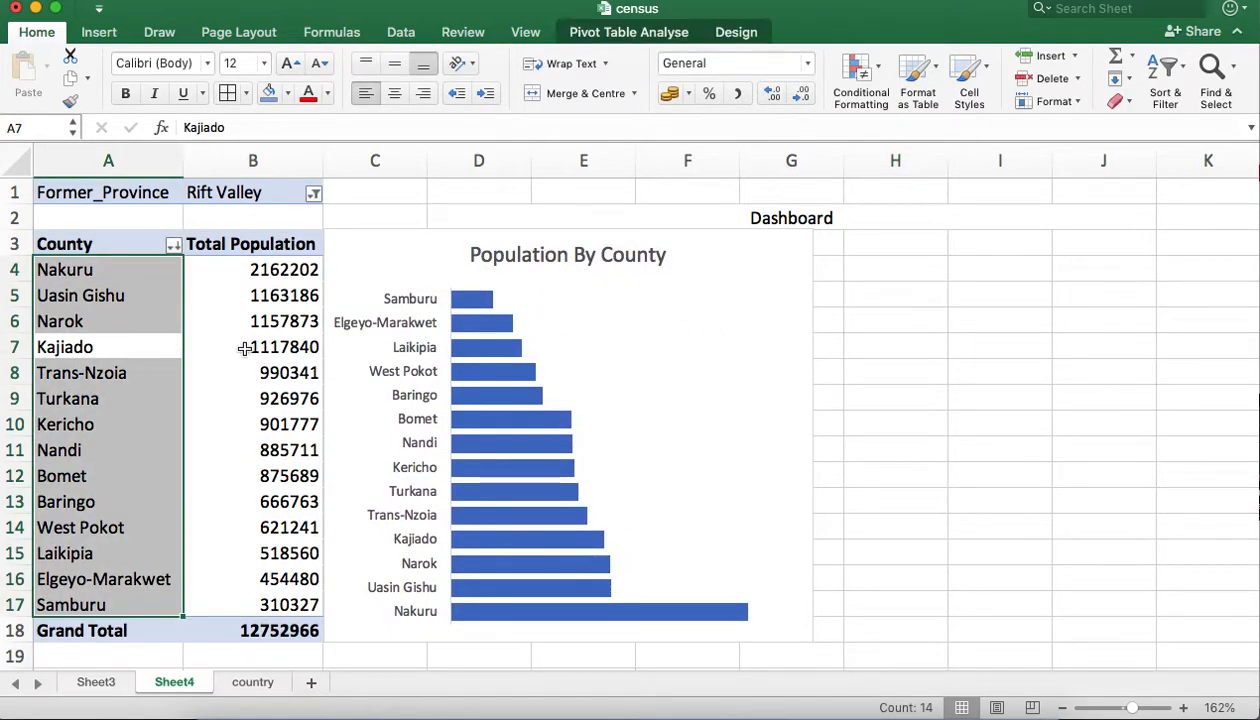
left_click(185, 346)
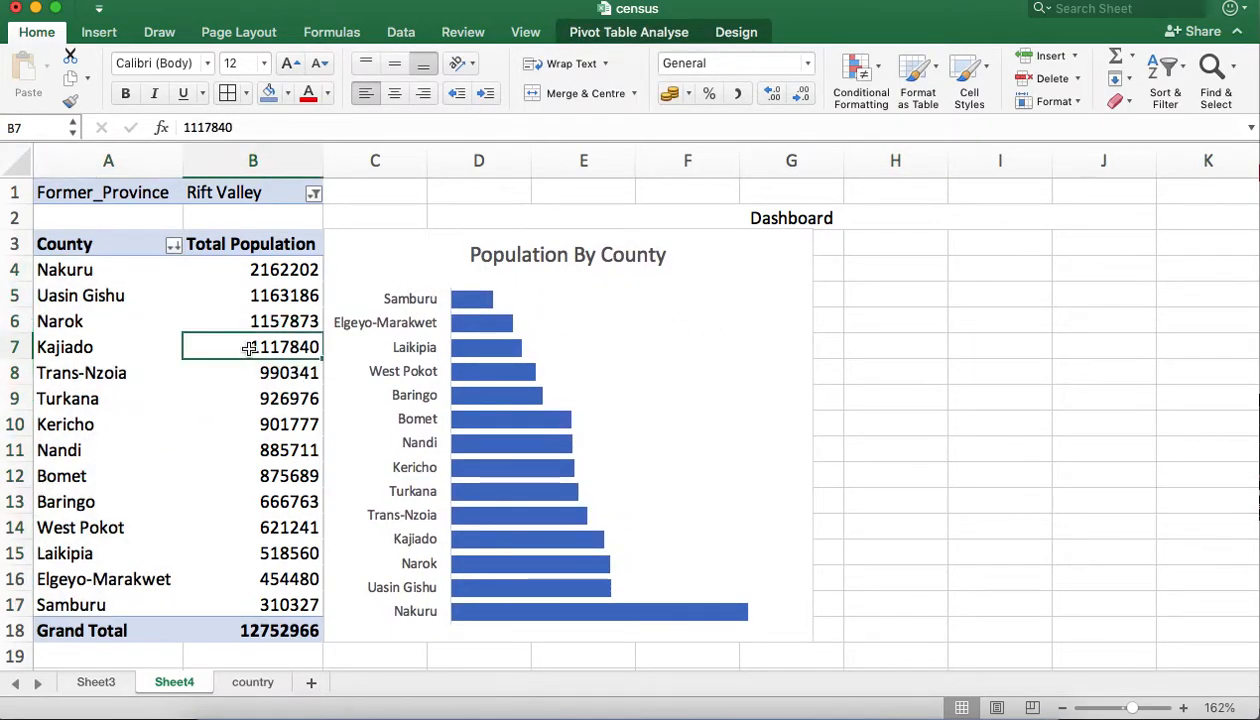
left_click(682, 33)
left_click(1060, 98)
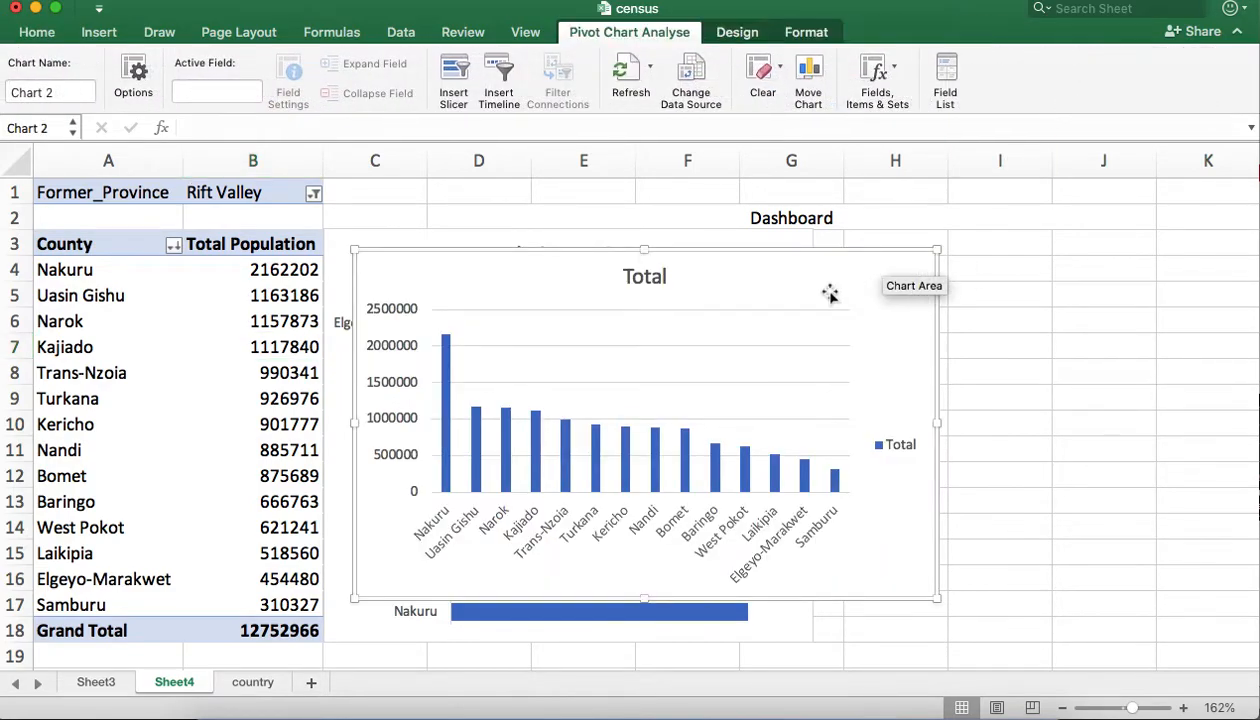
Change the new column chart to a 2-D pie chart and delete its Total title
right_click(830, 293)
mouse_move(968, 352)
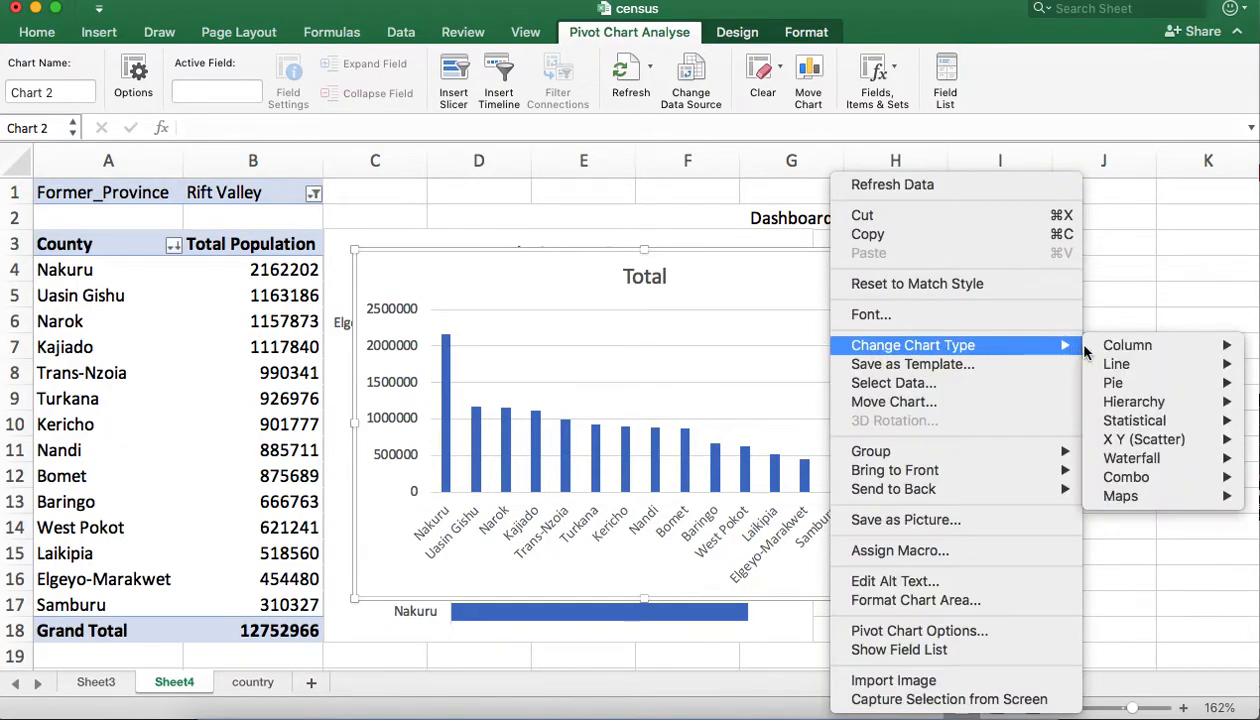
mouse_move(1123, 375)
left_click(822, 400)
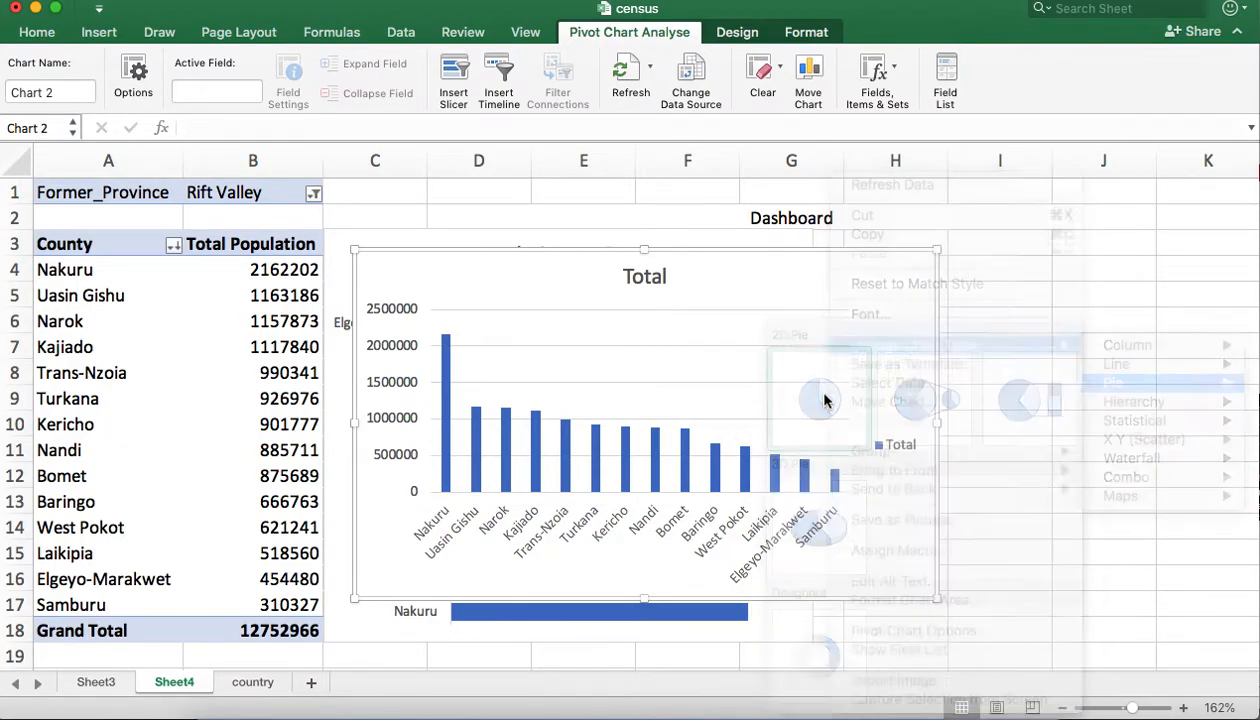
left_click(670, 284)
key("Delete")
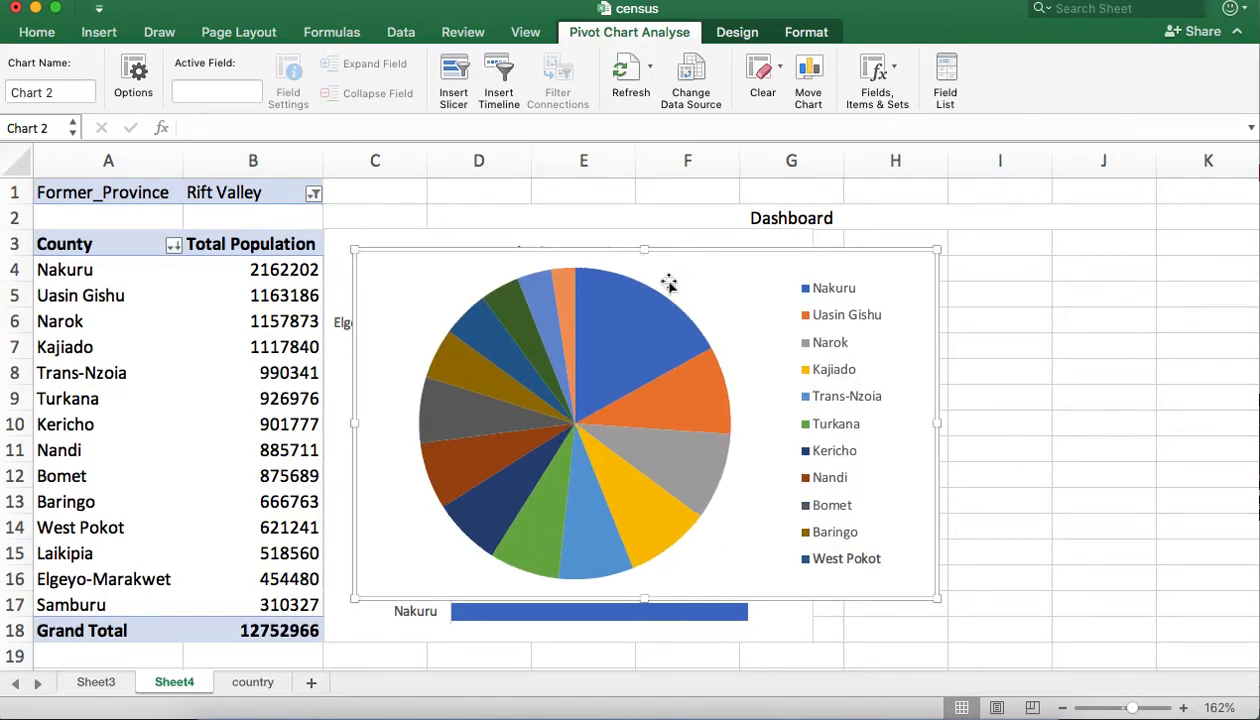
left_click_drag(678, 273, 1024, 273)
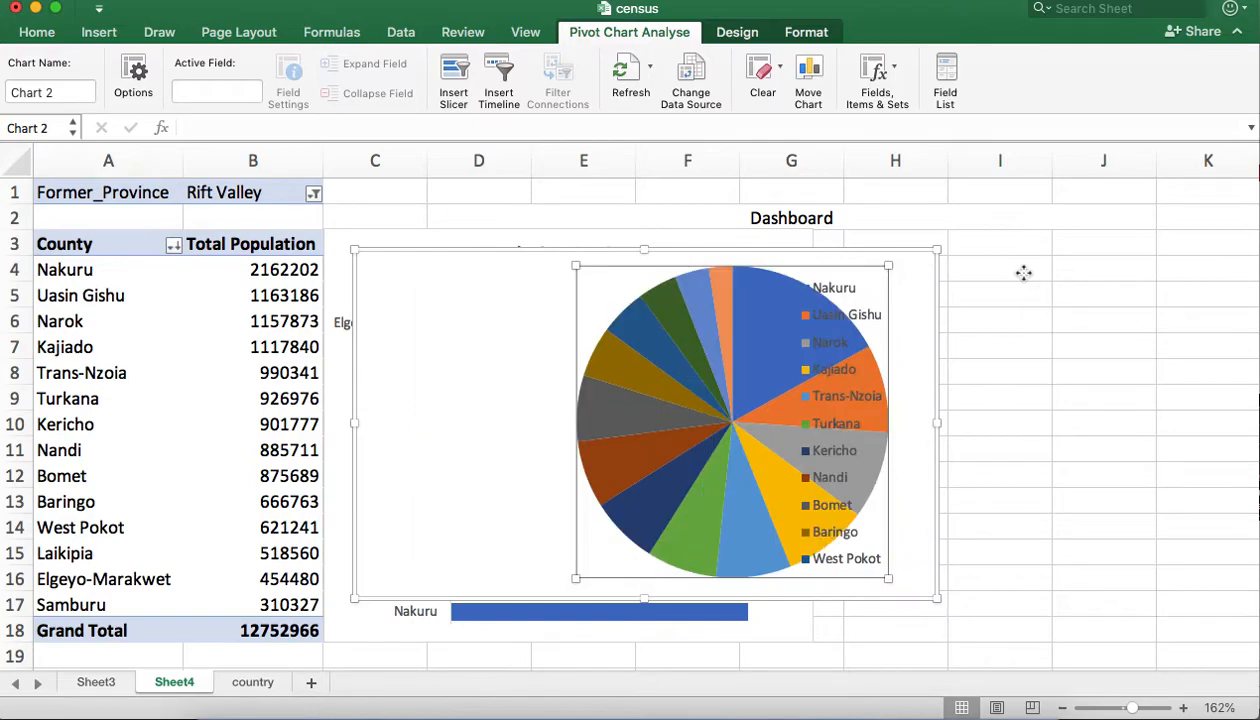
key("super+z")
left_click(1093, 405)
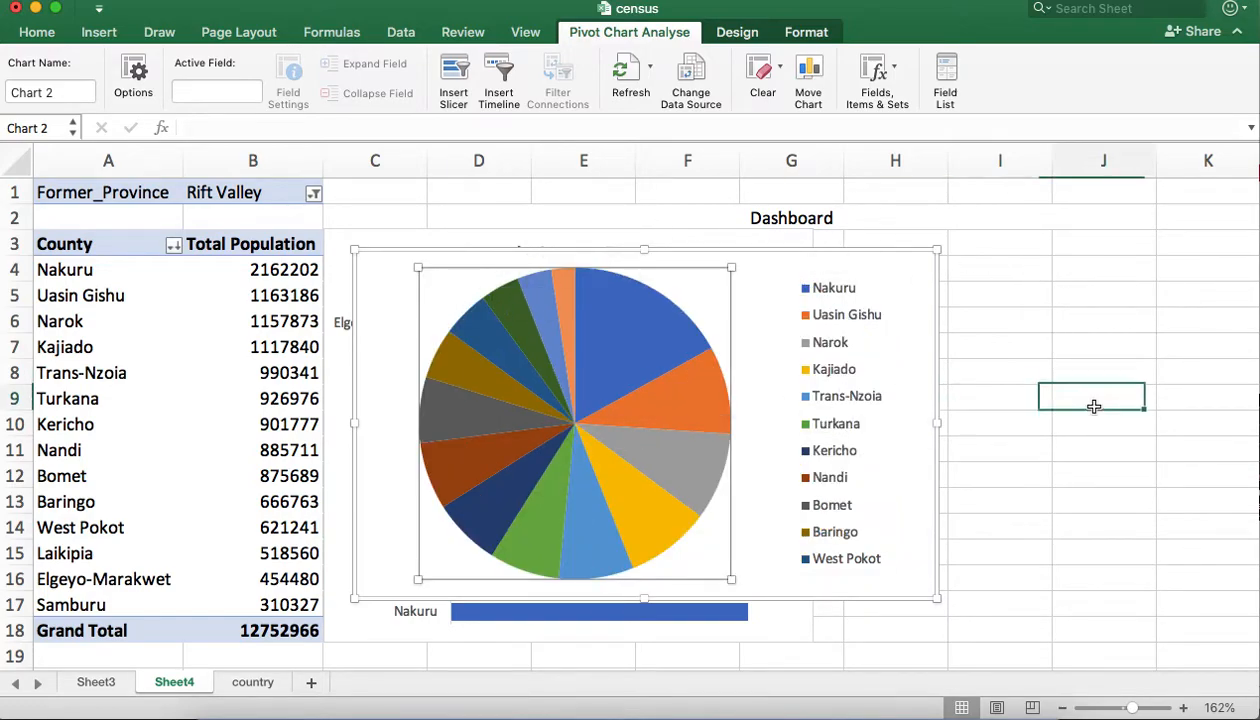
Shrink the pie chart and place it beside the bar chart below the Dashboard heading, spanning about G3 to K13
left_click(422, 296)
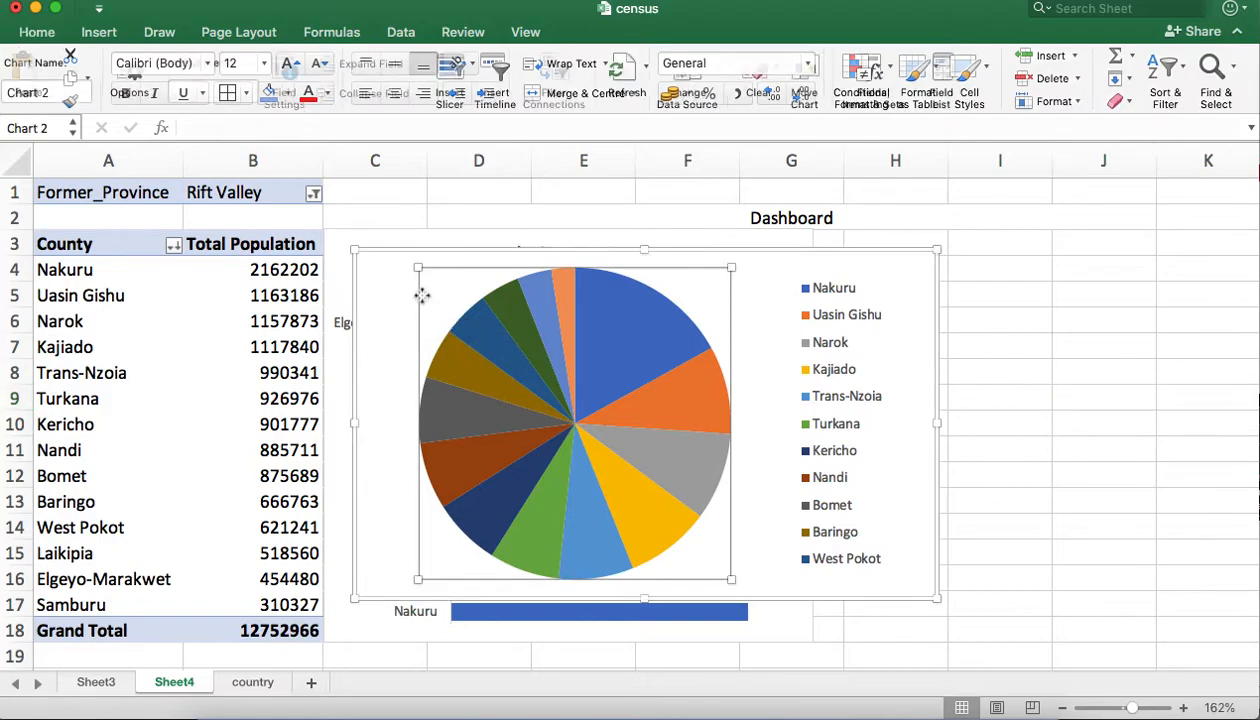
left_click_drag(355, 250, 866, 258)
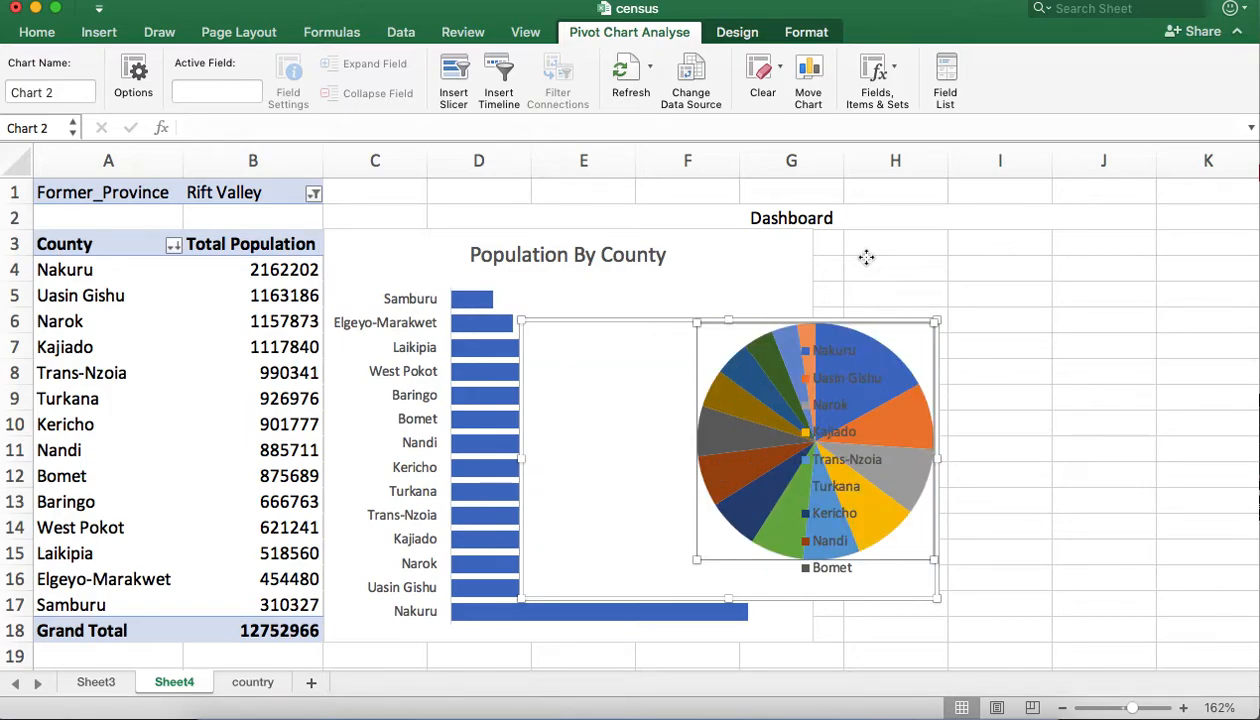
key("super+z")
left_click(612, 331)
left_click_drag(565, 331, 859, 245)
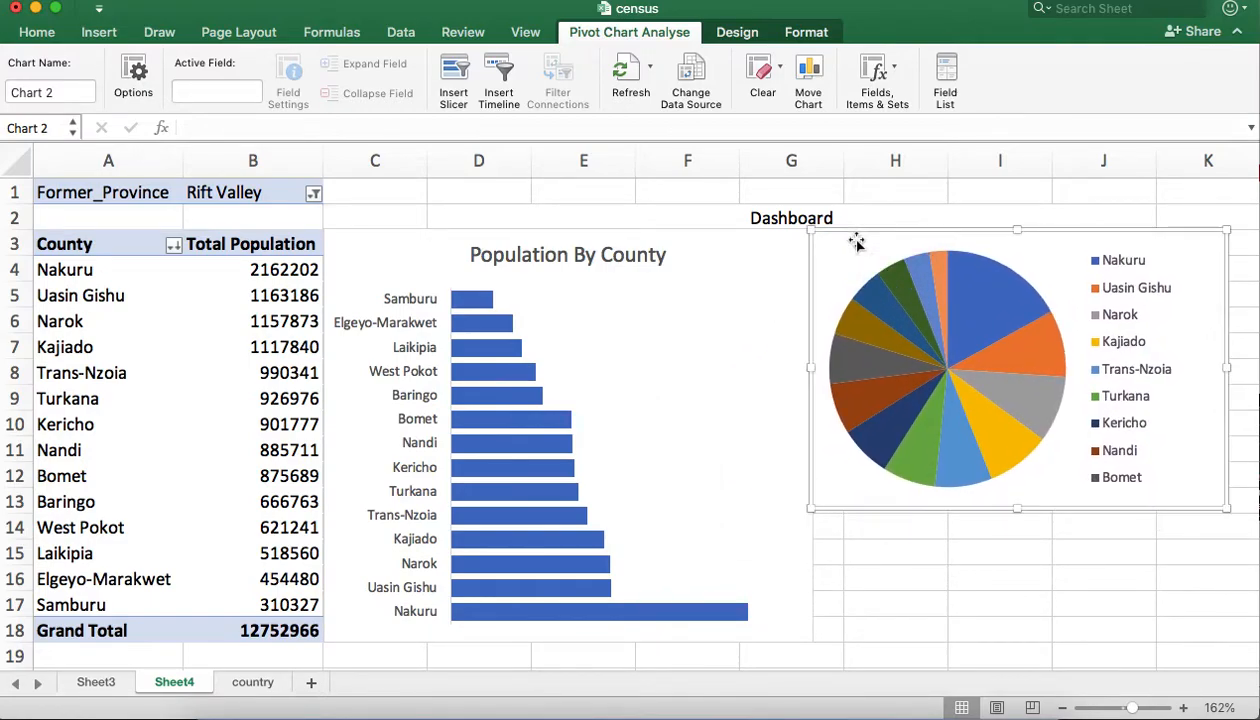
left_click(920, 581)
left_click(1073, 601)
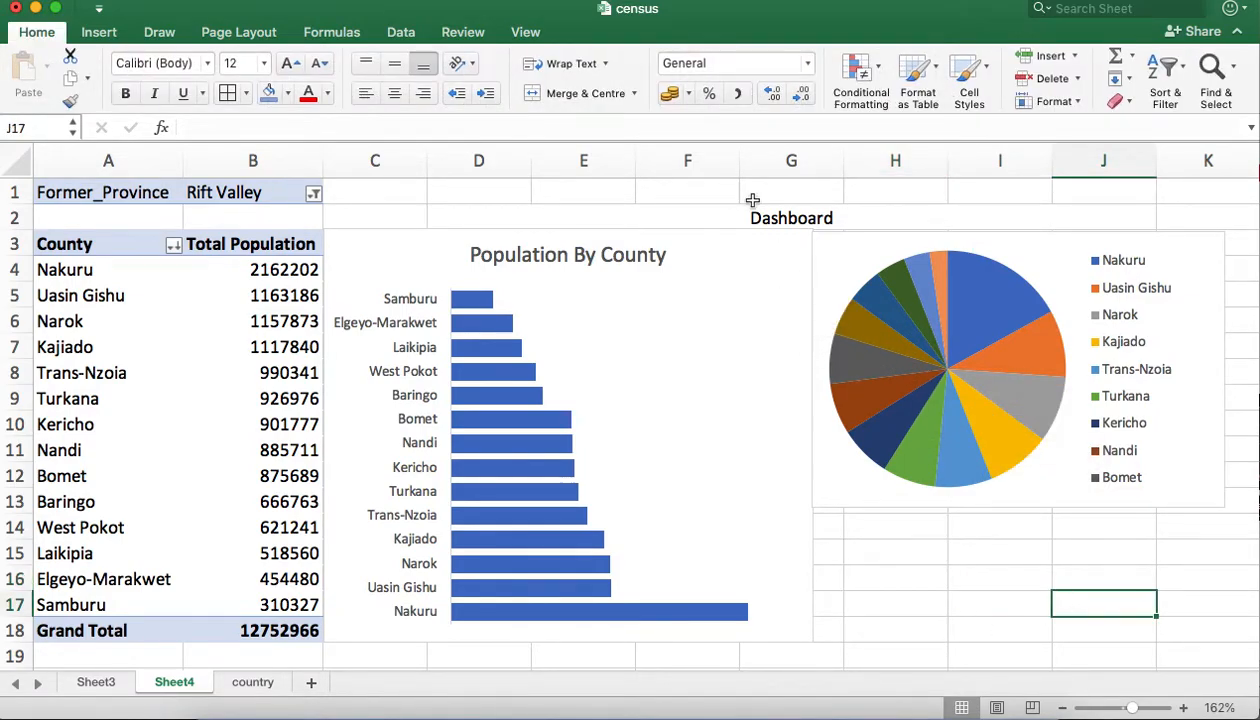
Nudge the bar chart down slightly so its upper edge sits just below the Dashboard heading, level with the pie chart
left_click(733, 217)
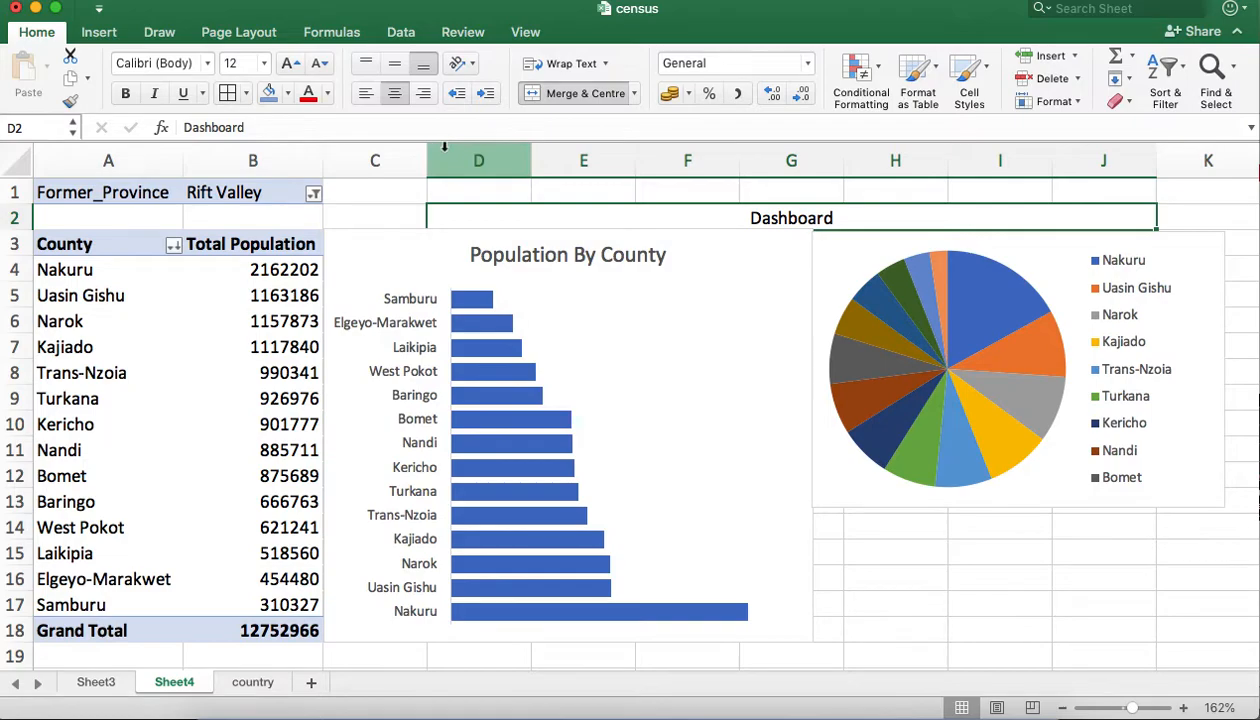
left_click_drag(465, 232, 465, 236)
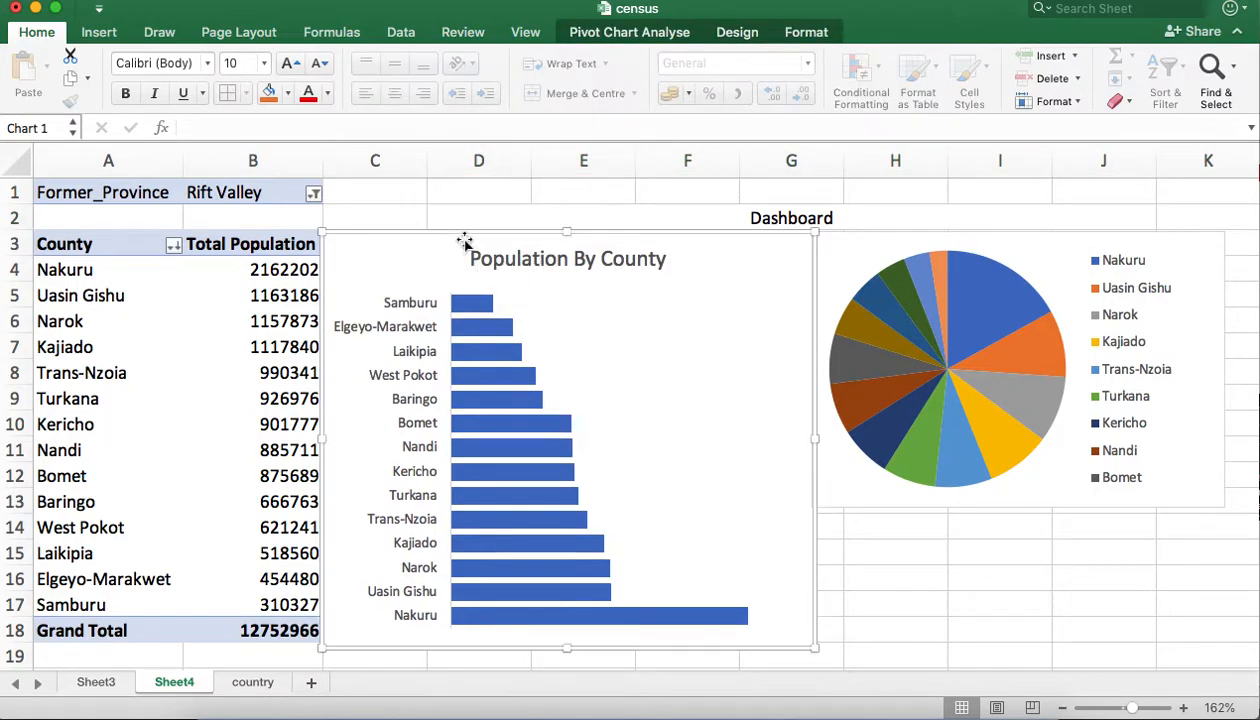
Nudge the pie chart down slightly so its upper edge lines up with the bar chart below the Dashboard heading
left_click(832, 249)
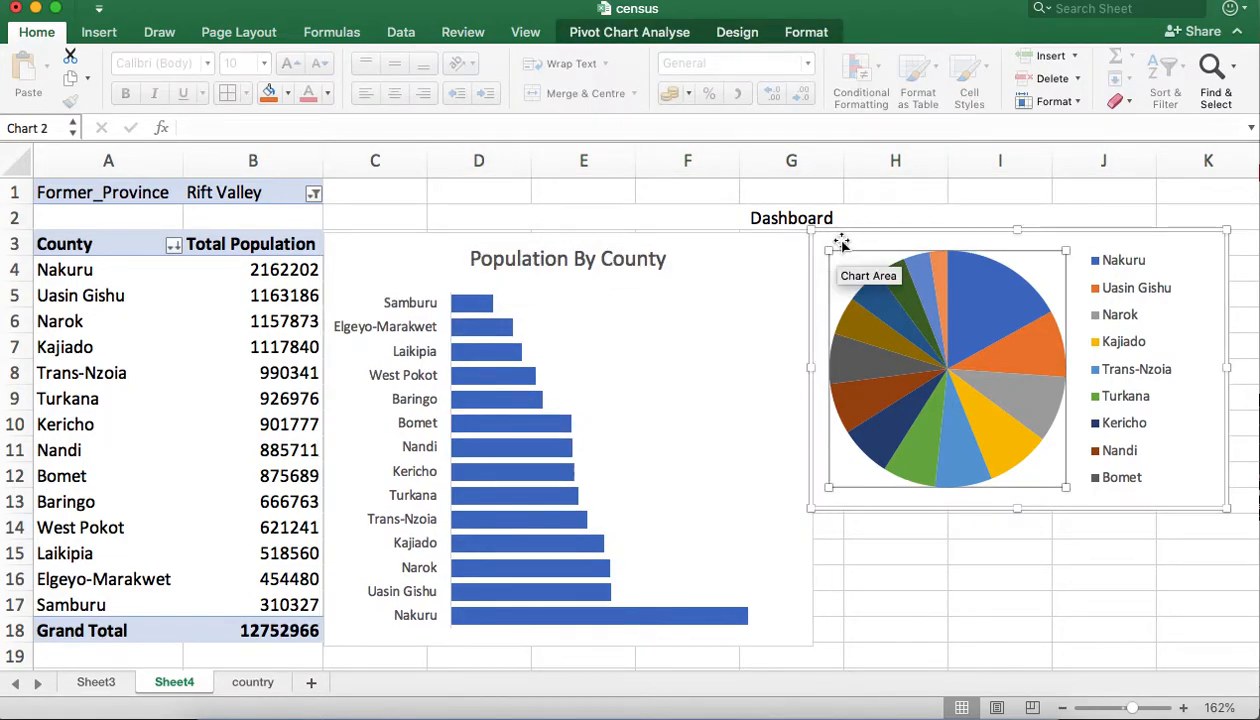
left_click_drag(841, 239, 841, 243)
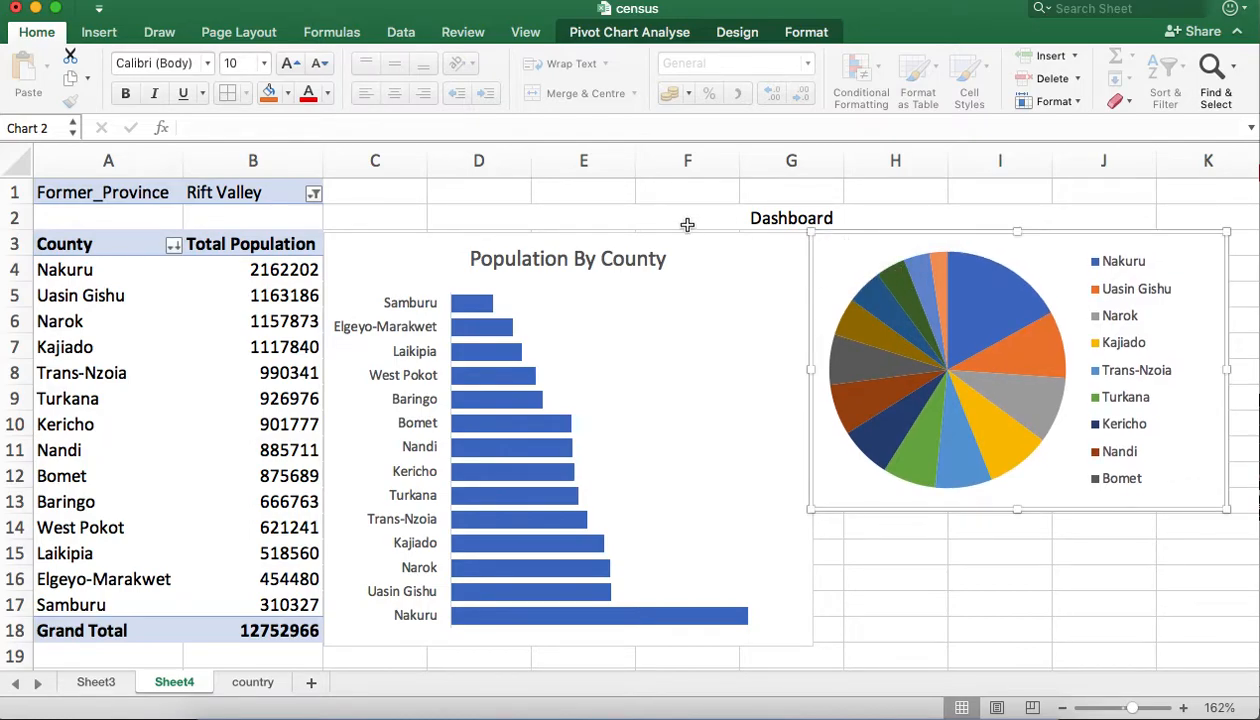
Format the merged Dashboard heading in D2 with a black fill and bold white text
left_click(588, 218)
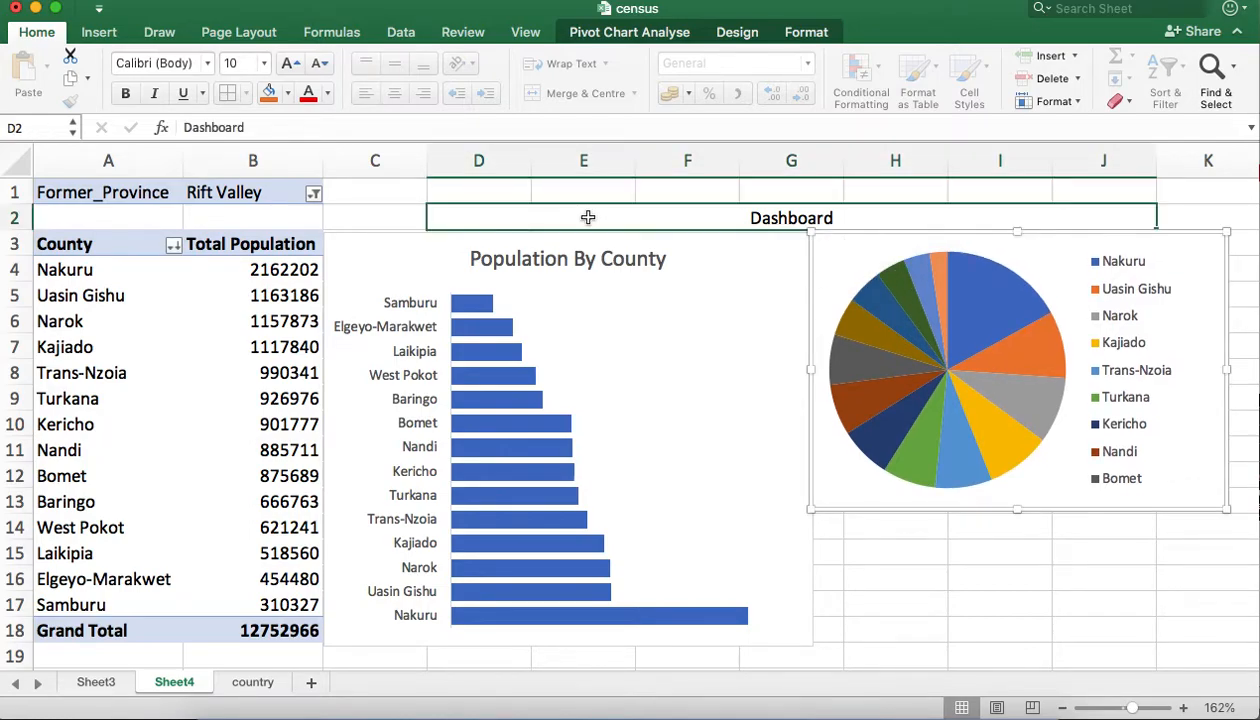
left_click(286, 93)
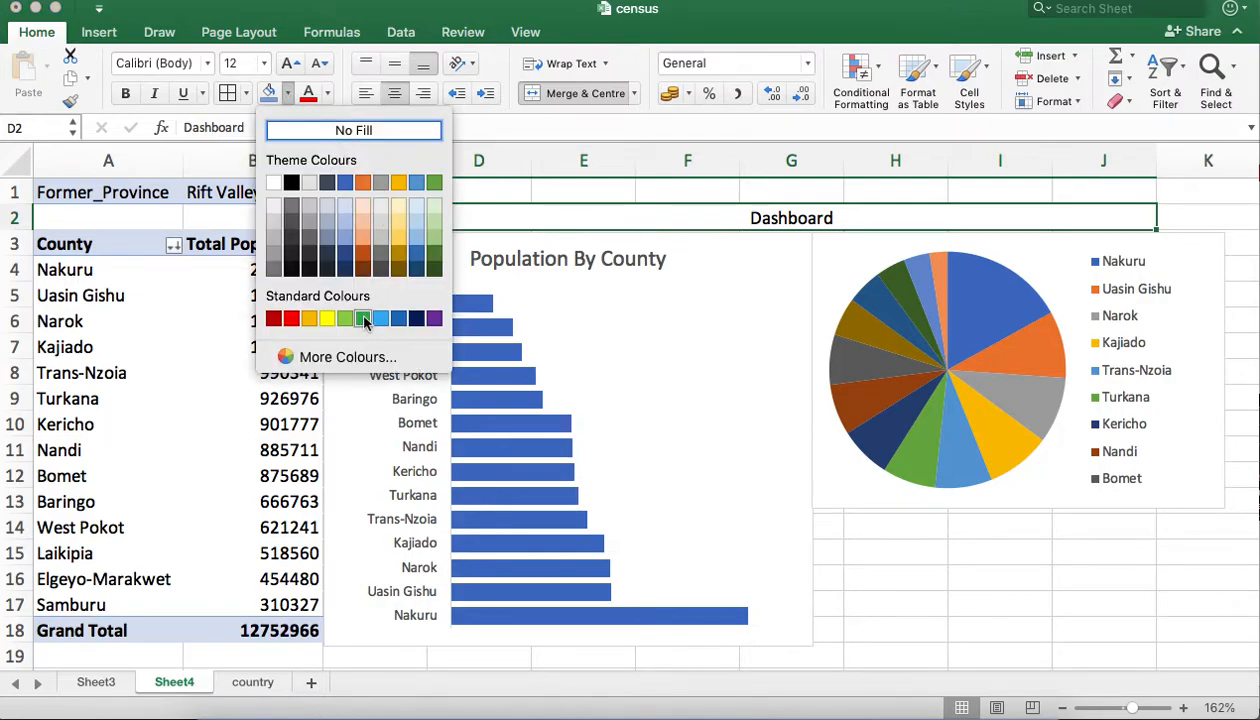
left_click(291, 182)
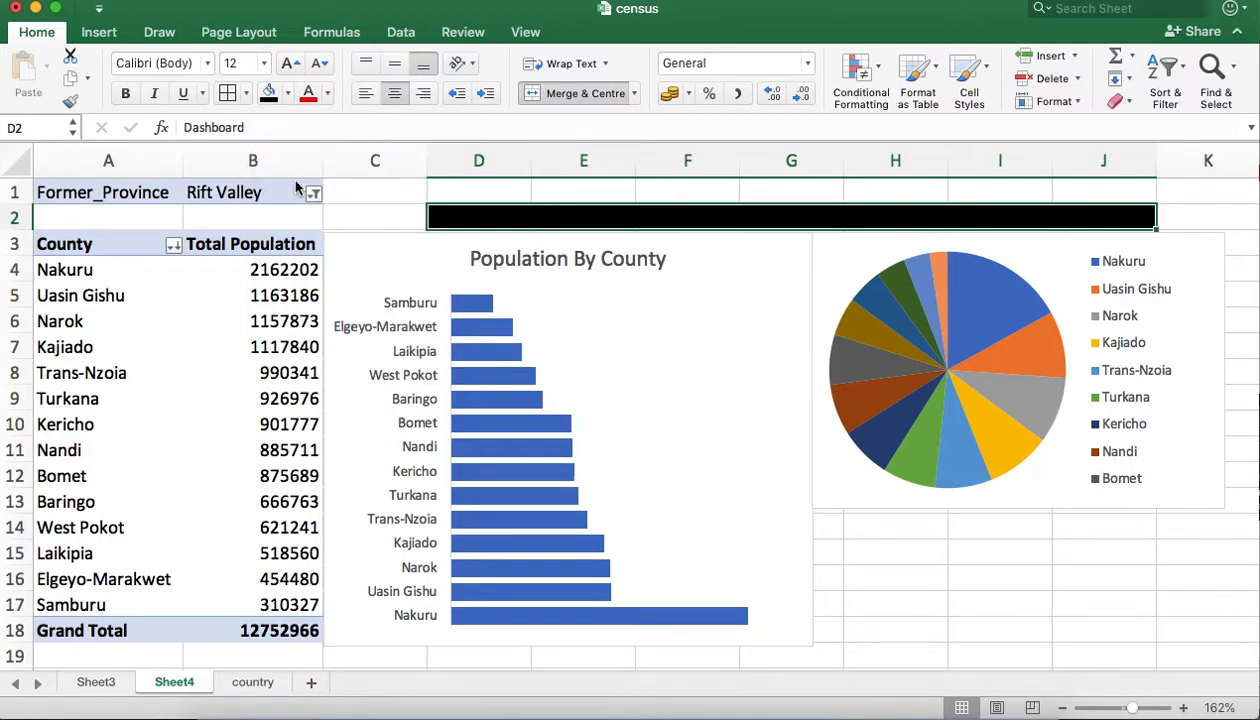
left_click(327, 93)
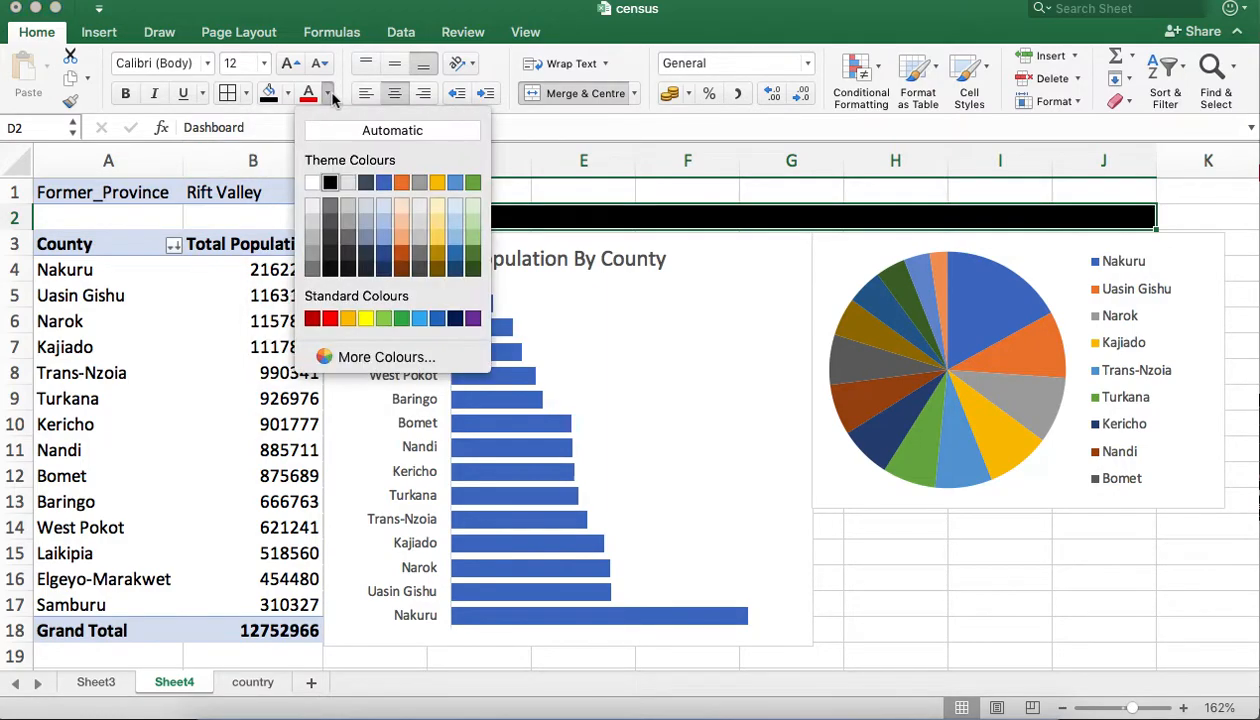
left_click(315, 190)
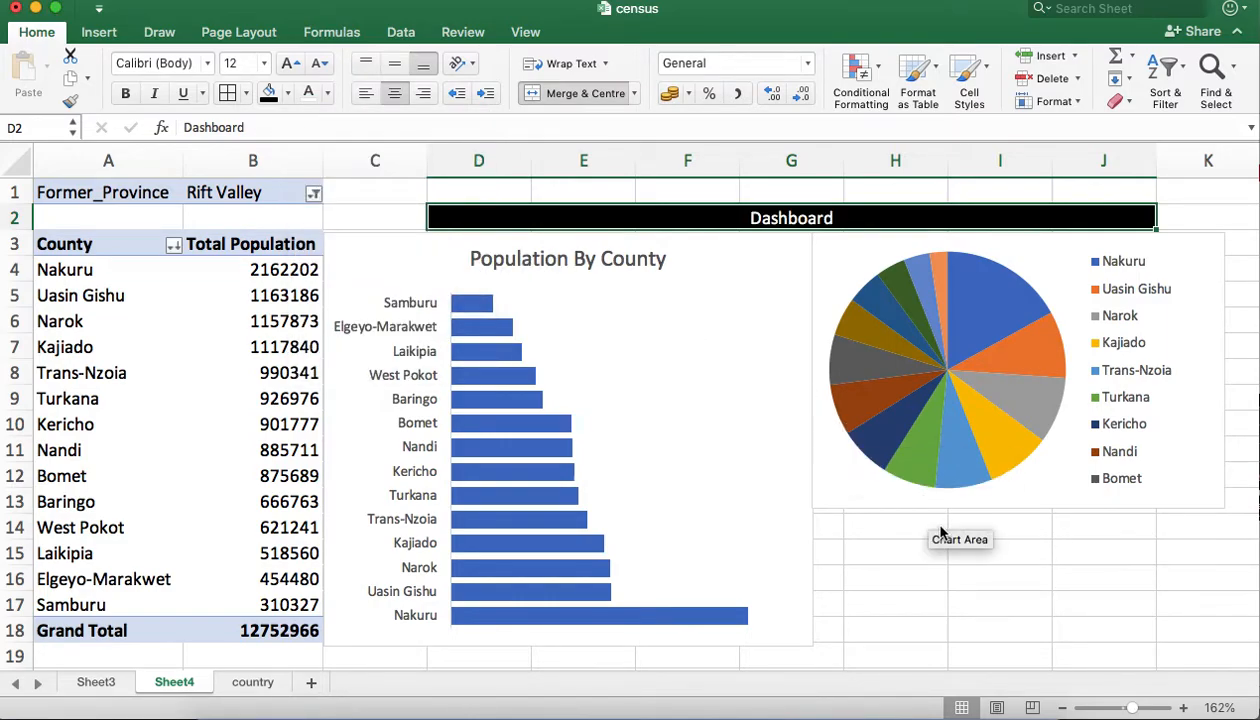
left_click(127, 94)
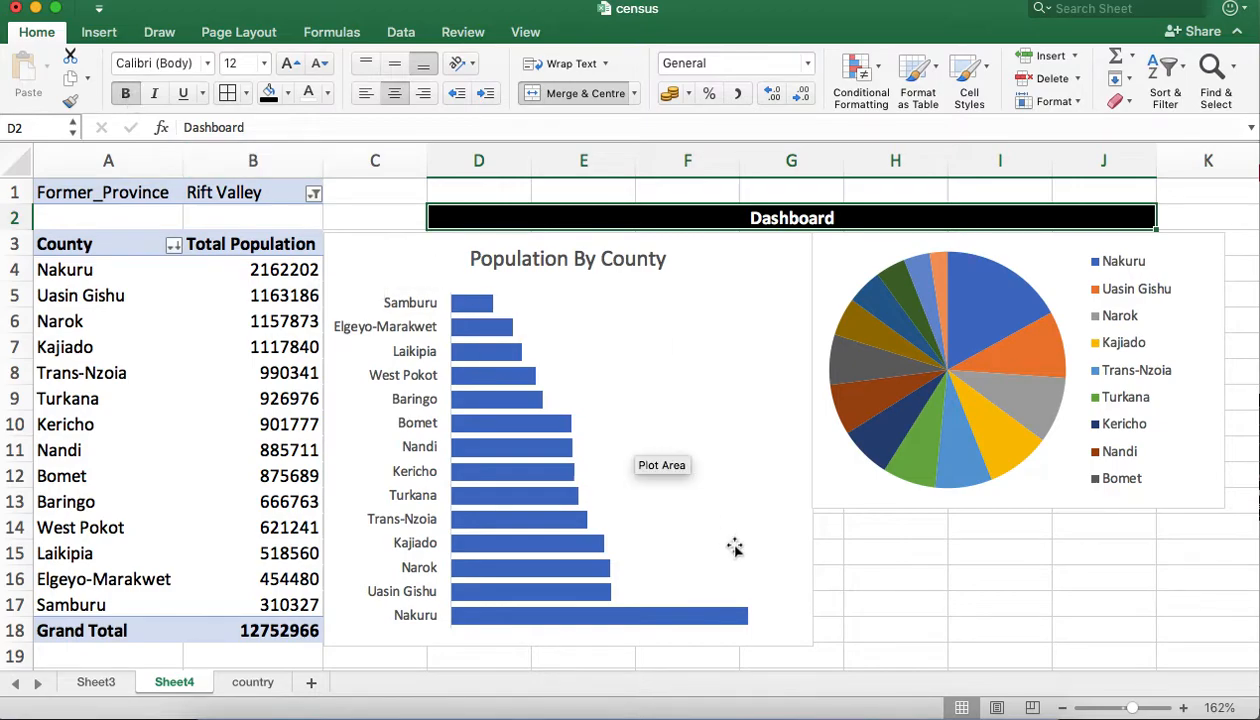
left_click(961, 604)
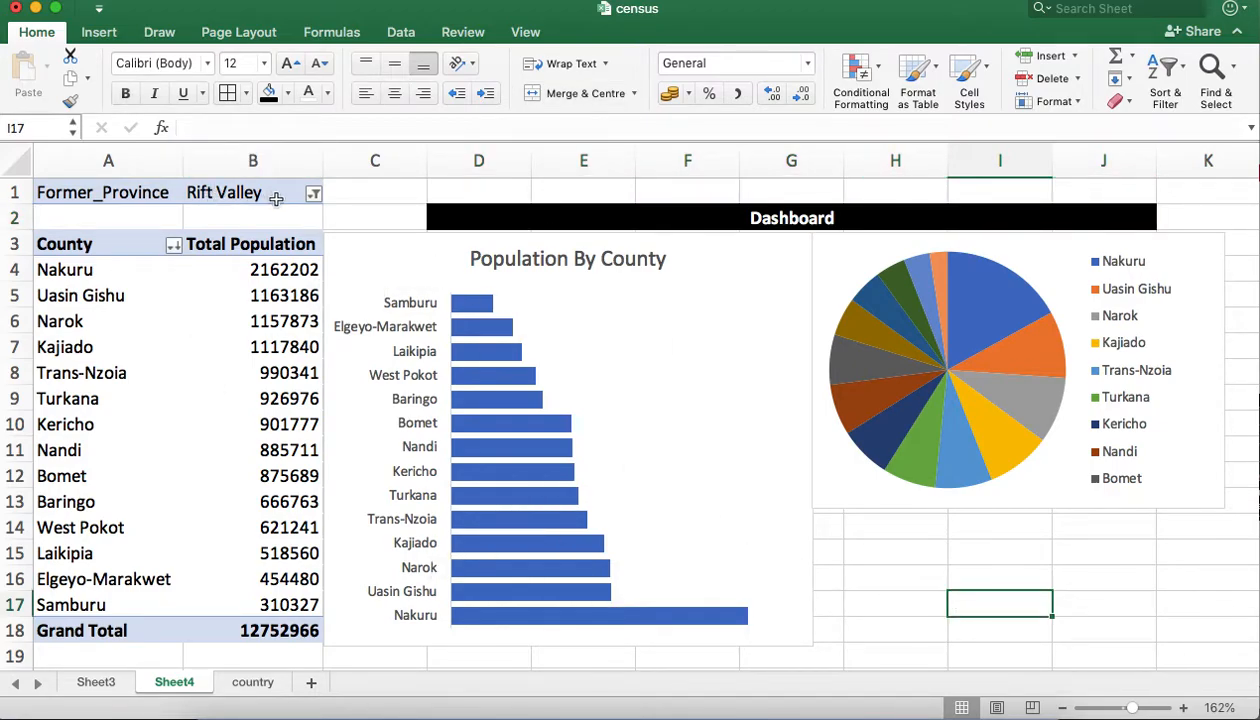
Switch the pivot table's Former_Province filter from Rift Valley to Nyanza only
left_click(311, 196)
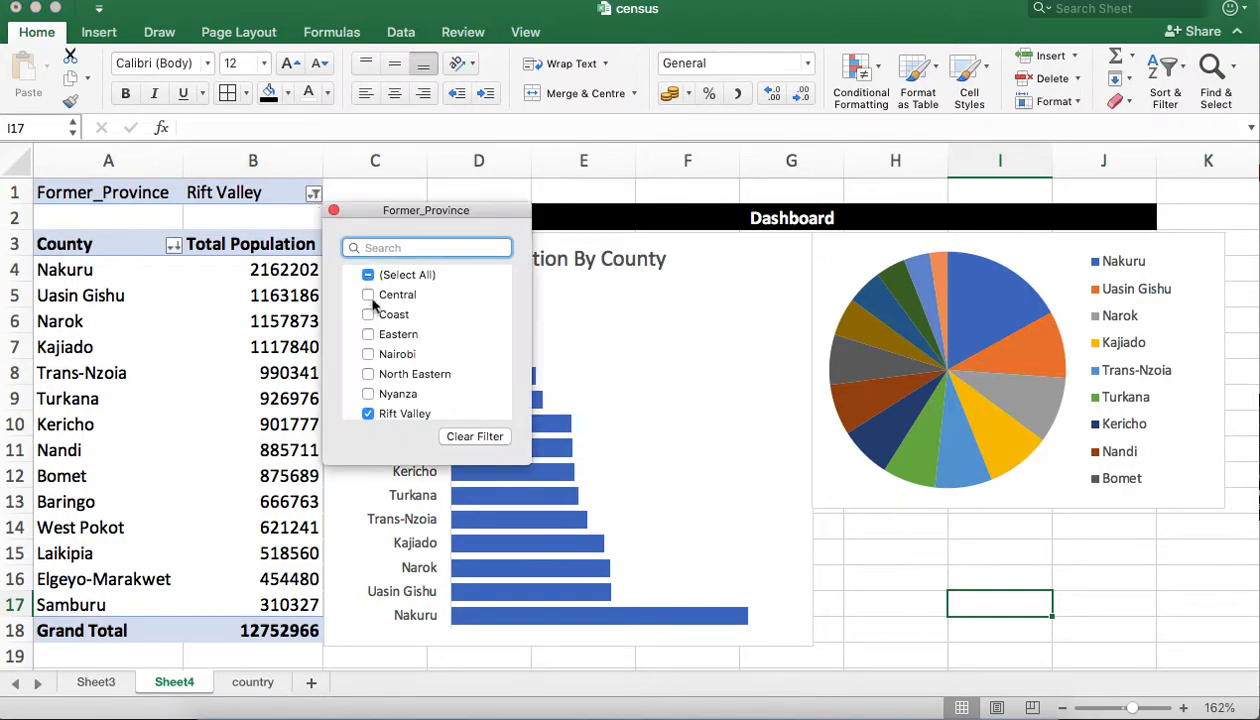
left_click(369, 394)
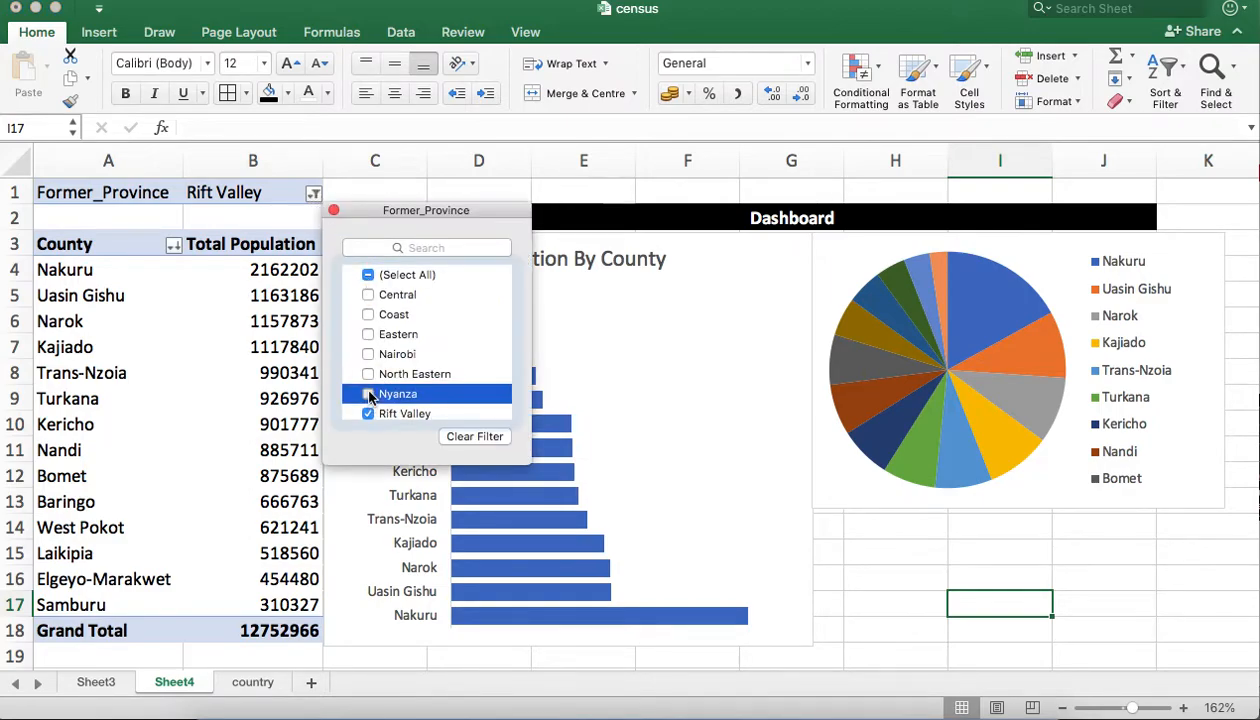
left_click(368, 413)
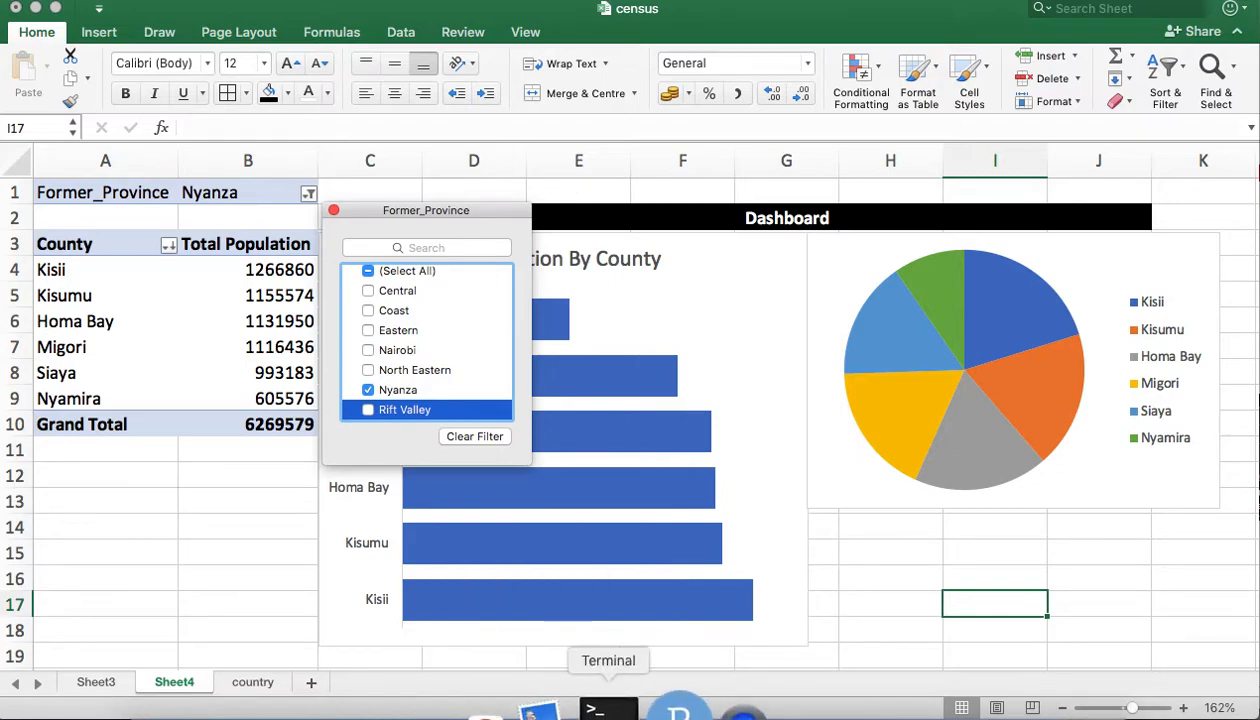
left_click(822, 662)
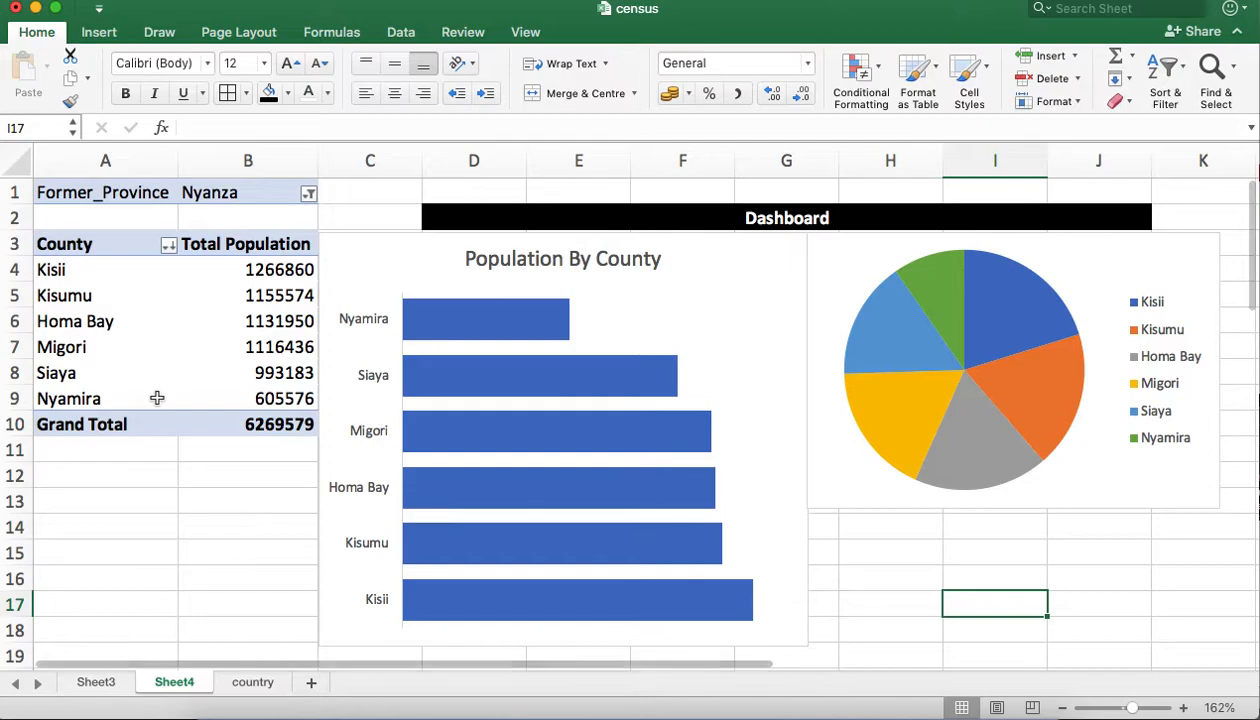
Add Coast and North Eastern to the Former_Province filter, and extend it to all provinces
scroll(157, 398, "down", 6)
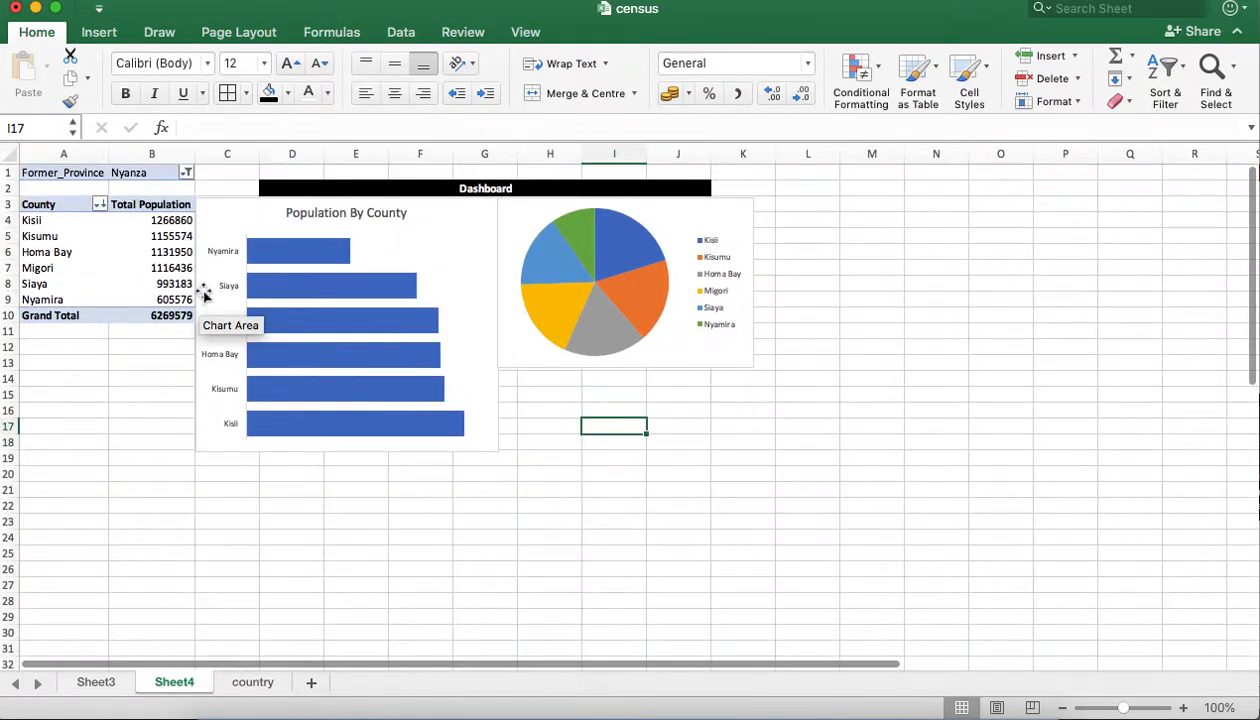
left_click(186, 173)
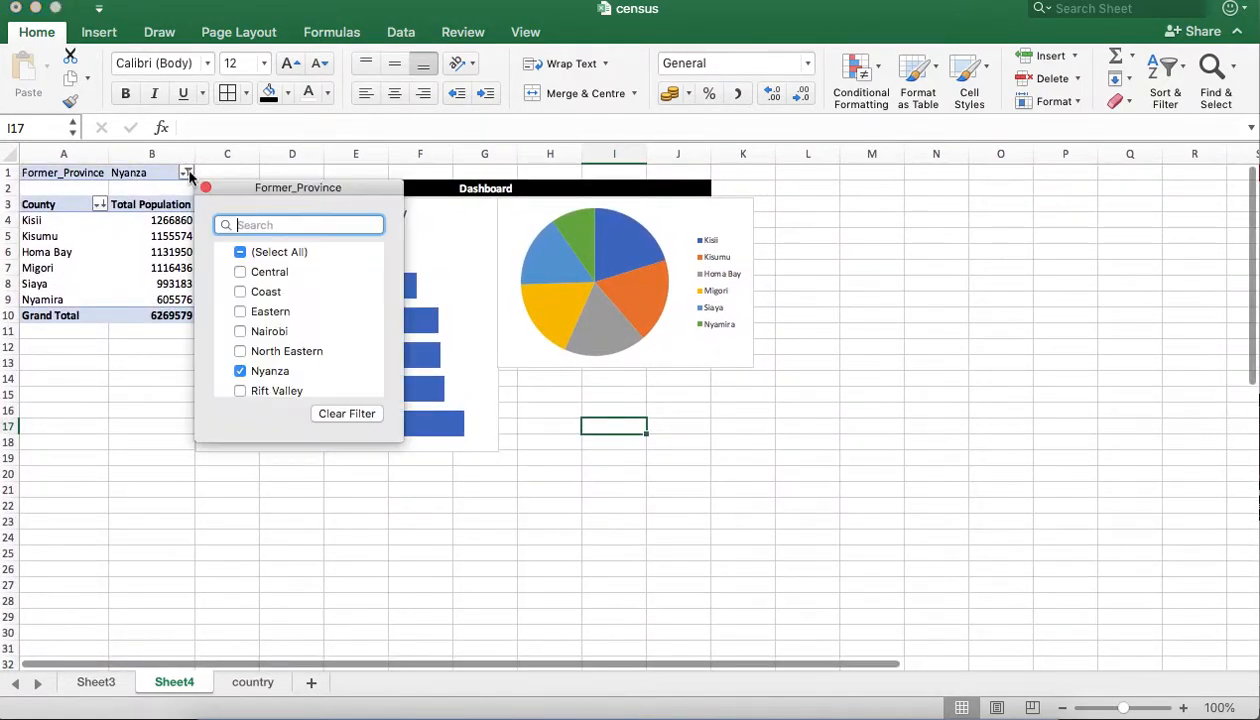
left_click(257, 293)
left_click(257, 293)
left_click(257, 293)
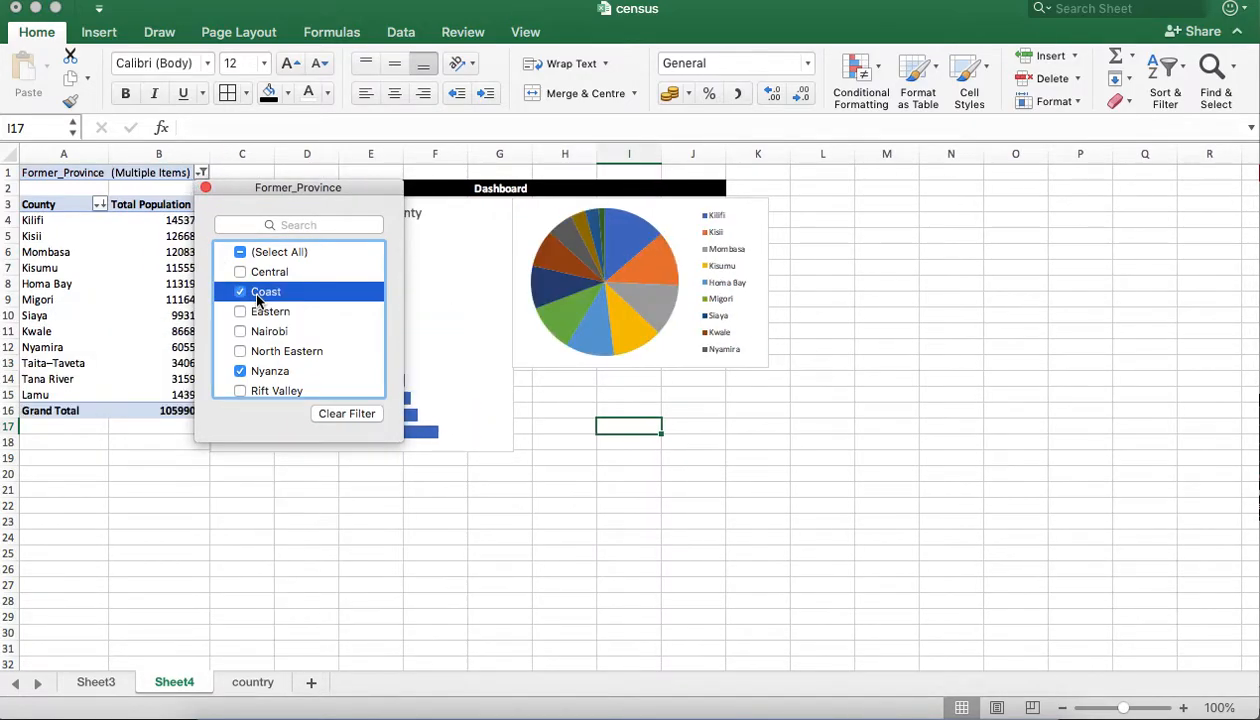
left_click(261, 352)
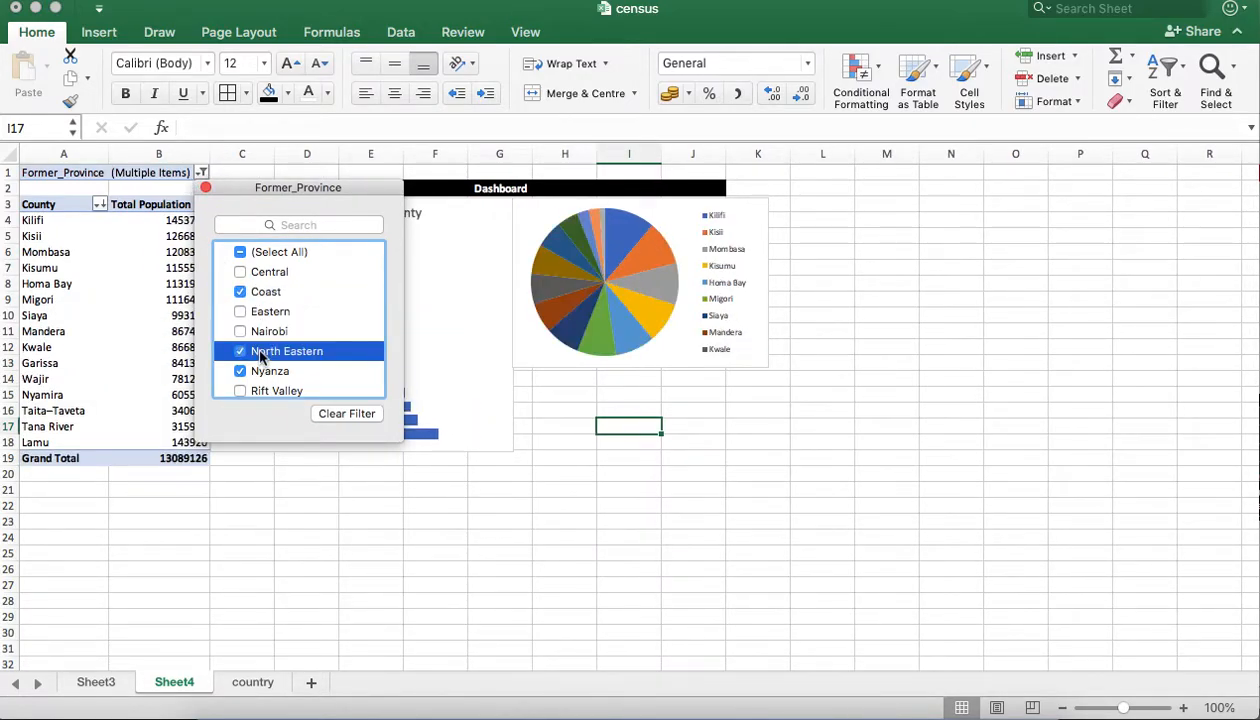
left_click(240, 252)
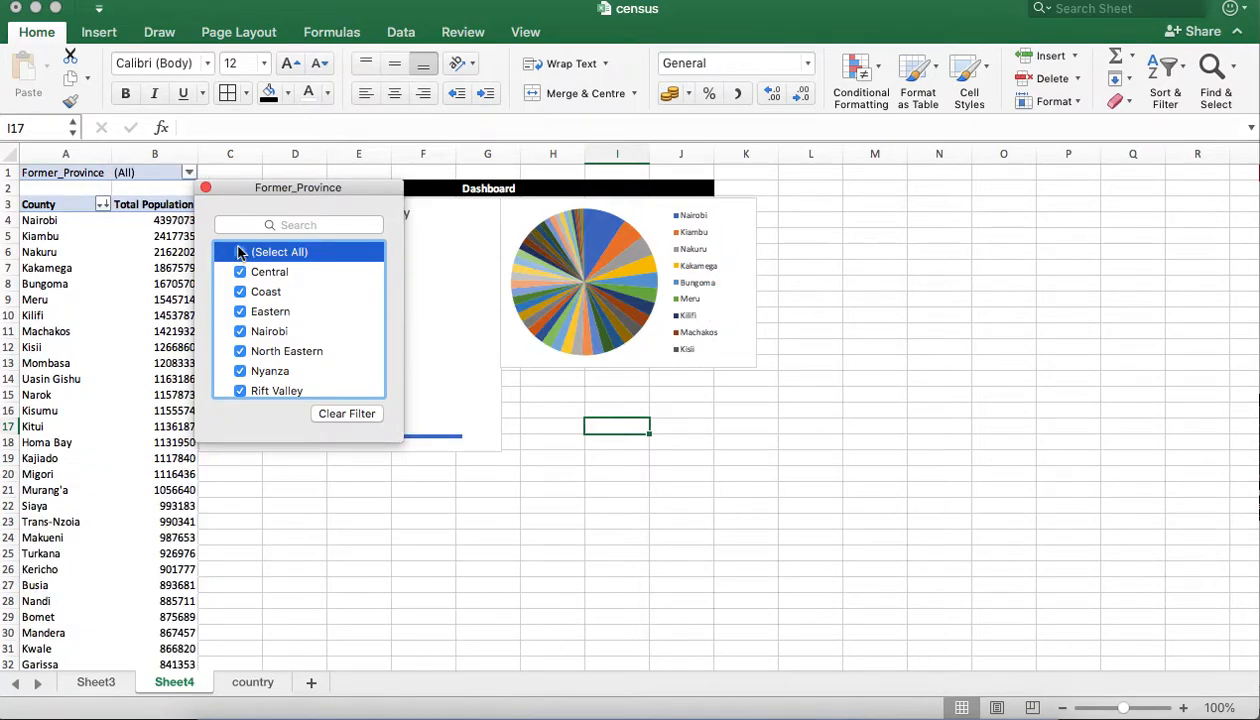
left_click(319, 558)
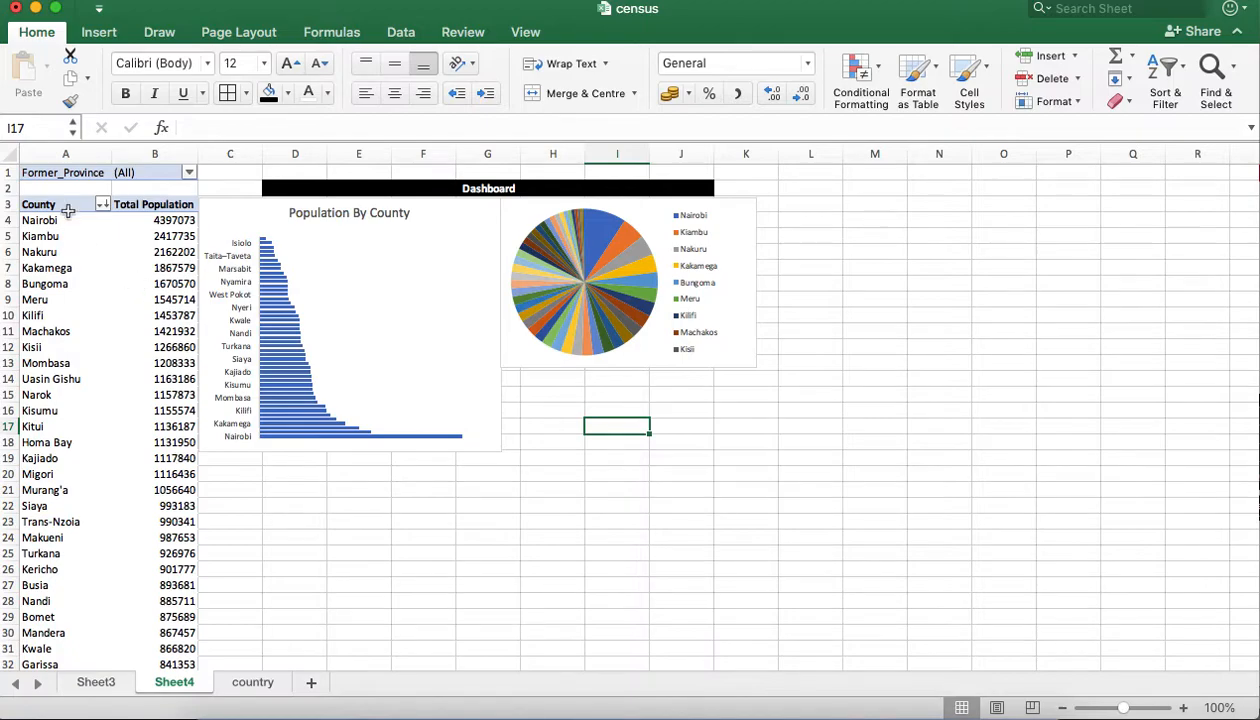
Deselect all provinces in the Former_Province filter and select only Central
left_click(189, 173)
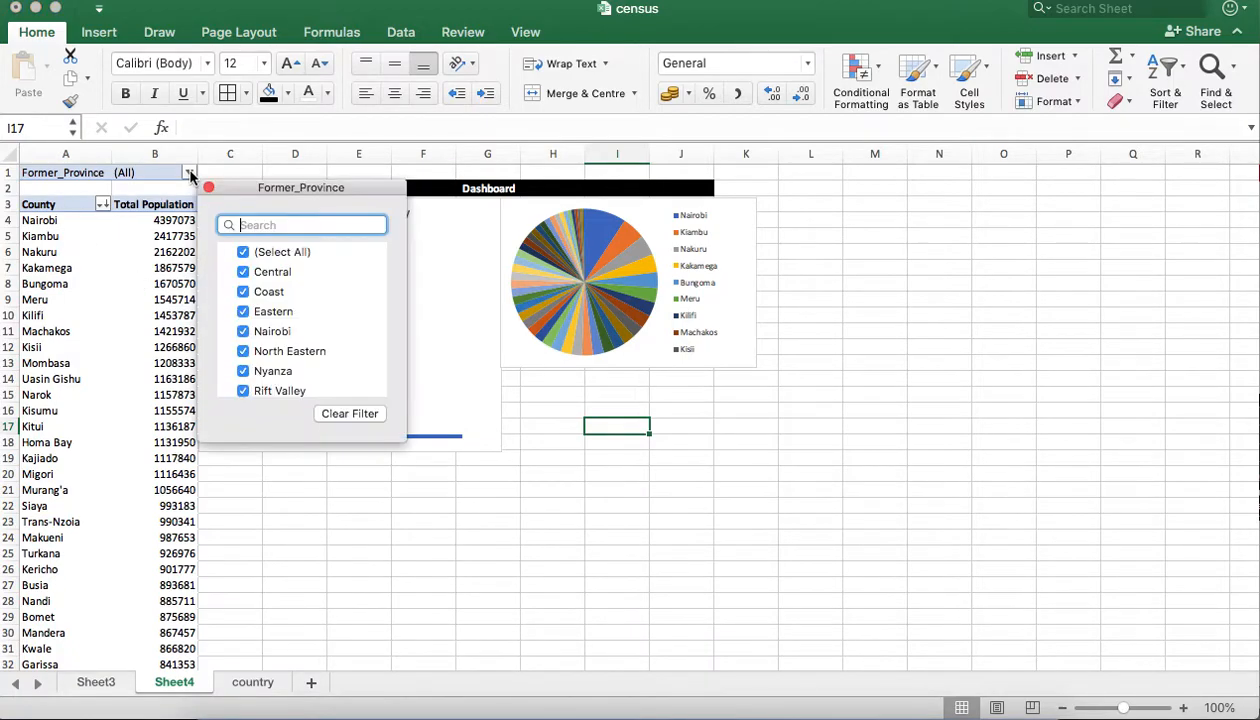
left_click(243, 253)
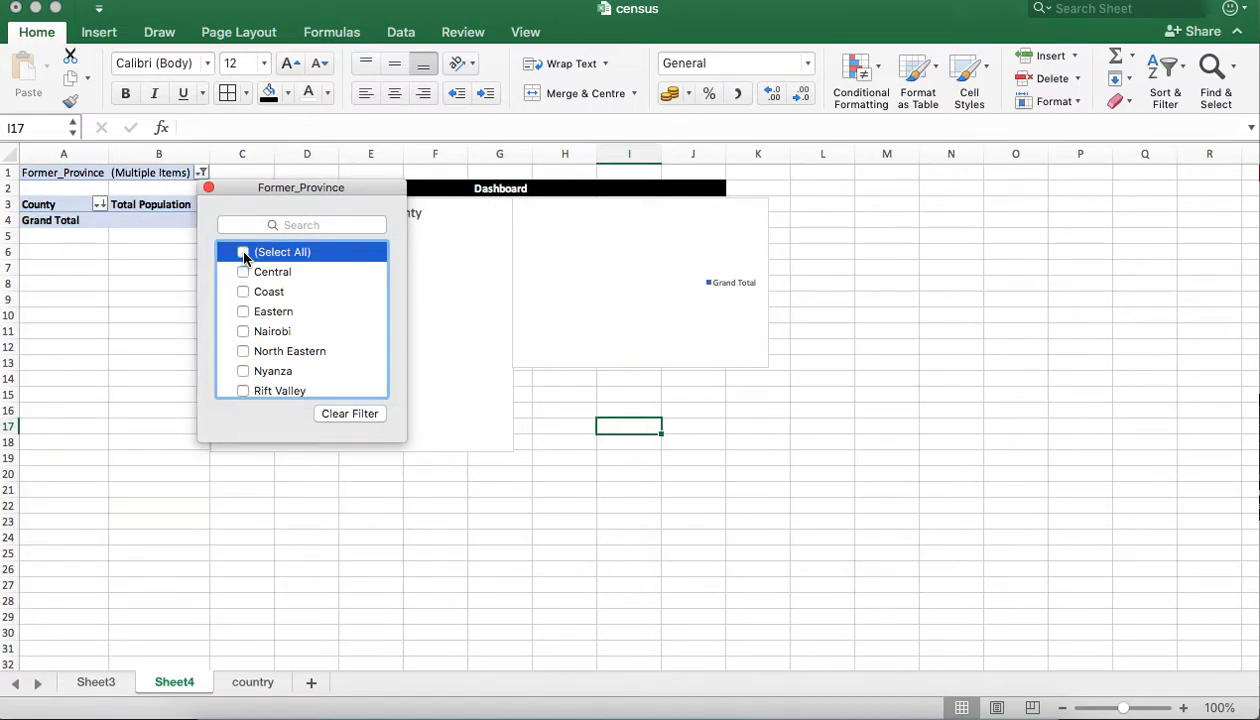
scroll(303, 330, "down", 3)
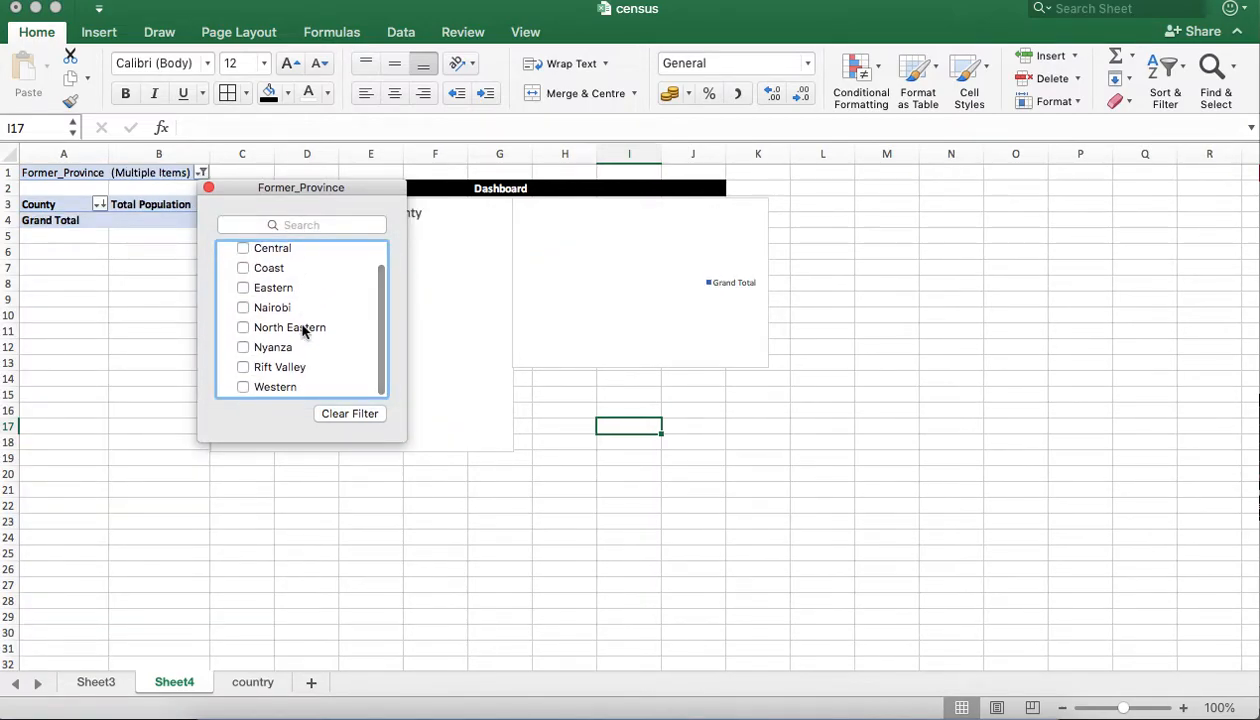
scroll(303, 330, "up", 2)
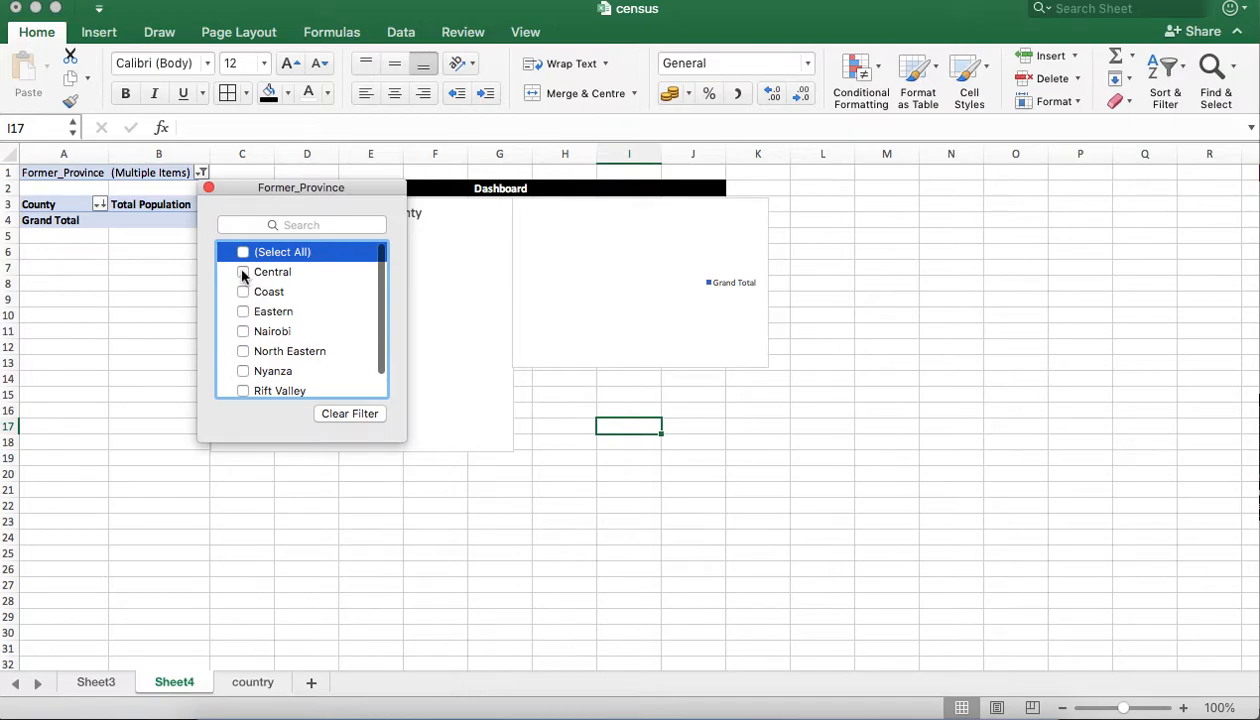
left_click(243, 274)
left_click(381, 505)
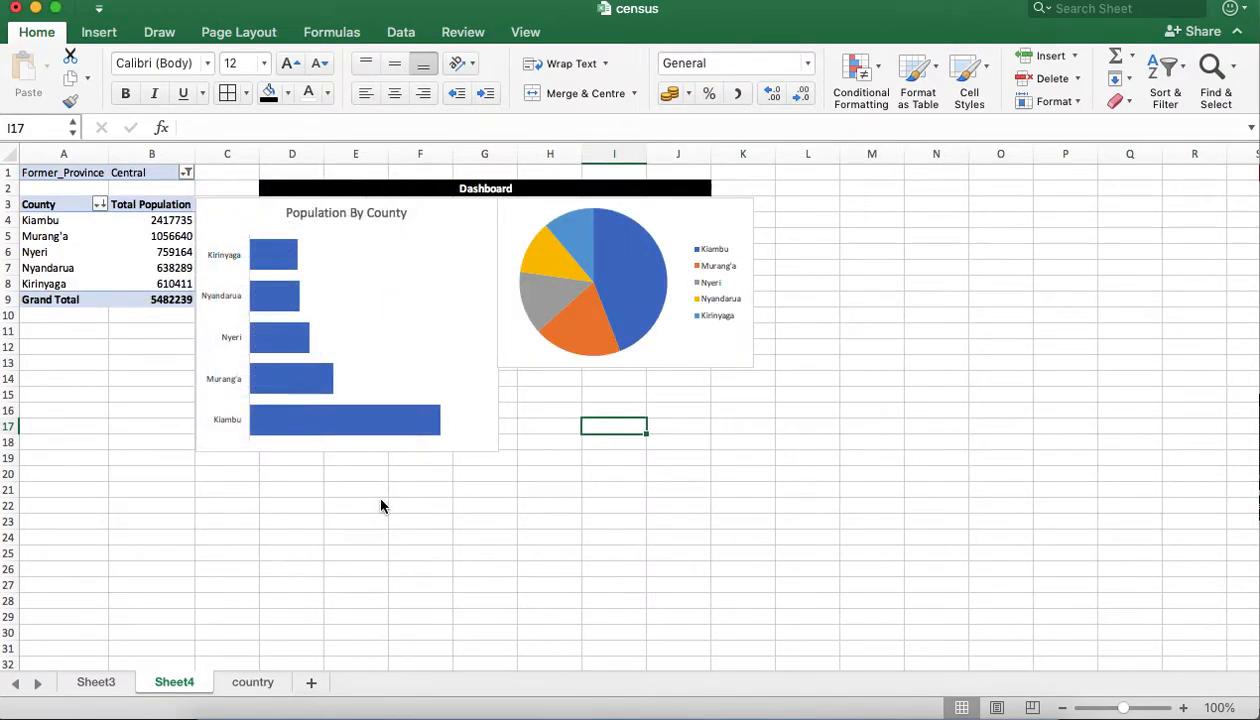